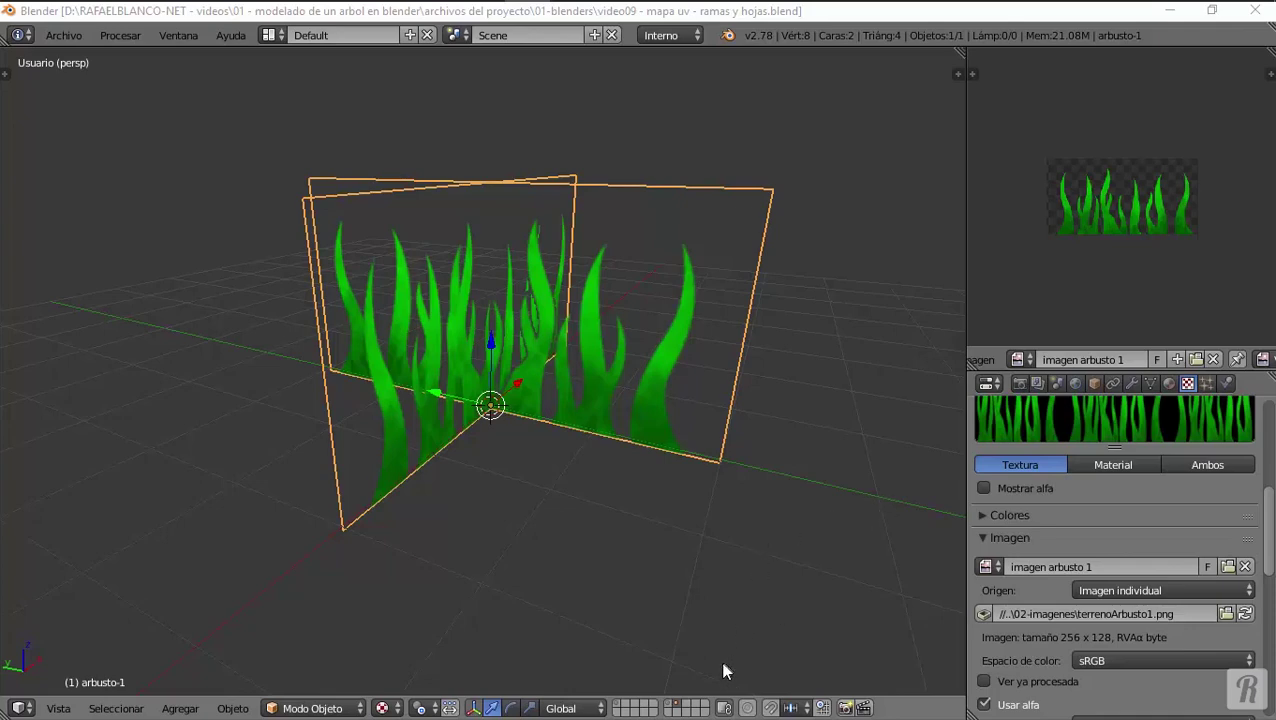
Switch the scene to an empty layer and reset the 3D cursor to the world origin.
left_click(693, 708)
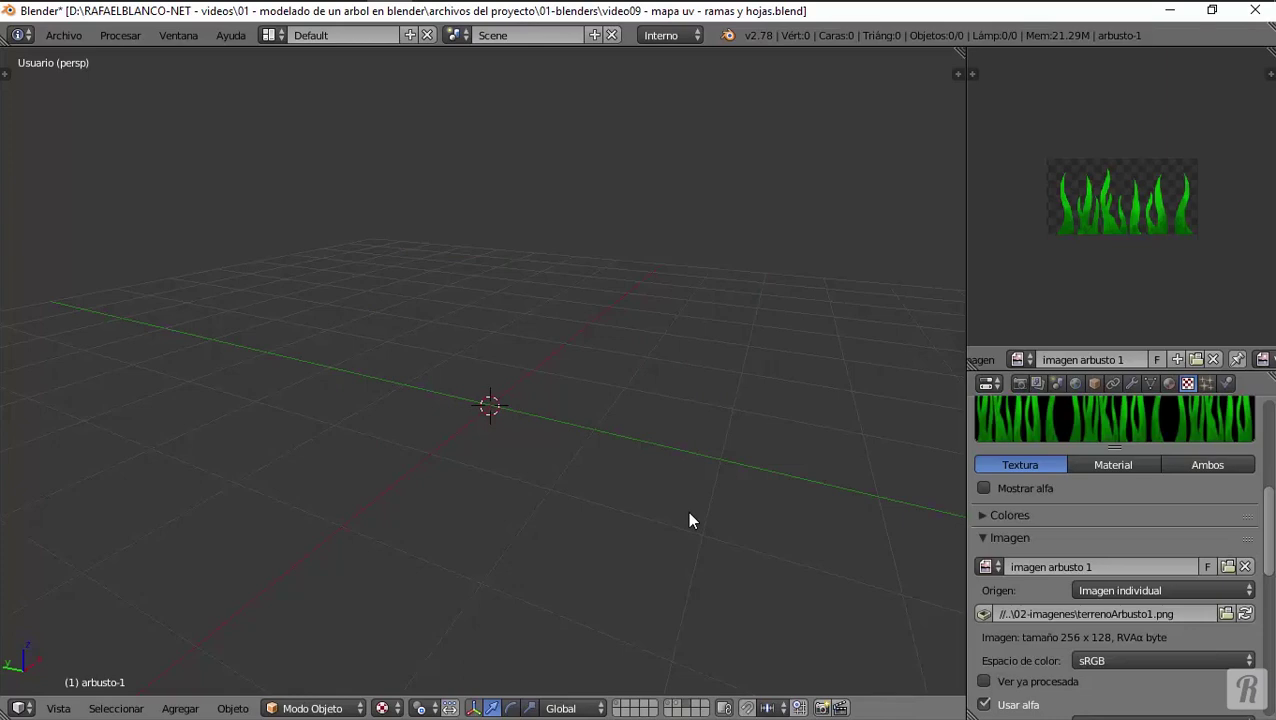
middle_click_drag(478, 362, 408, 229)
left_click(257, 360)
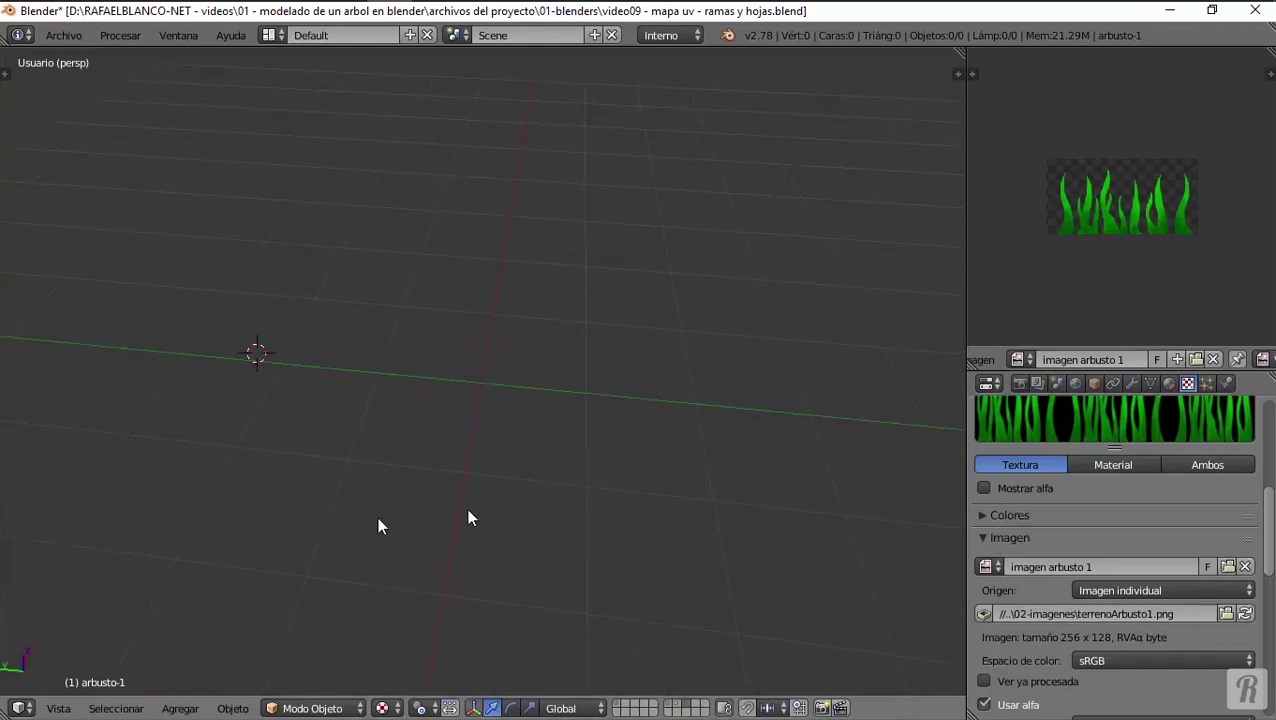
left_click(803, 320)
left_click(724, 241)
left_click(666, 257)
left_click(652, 293)
key("shift+c")
Add a mesh plane at the origin and scale it up uniformly to about 1.98.
left_click(177, 708)
mouse_move(187, 683)
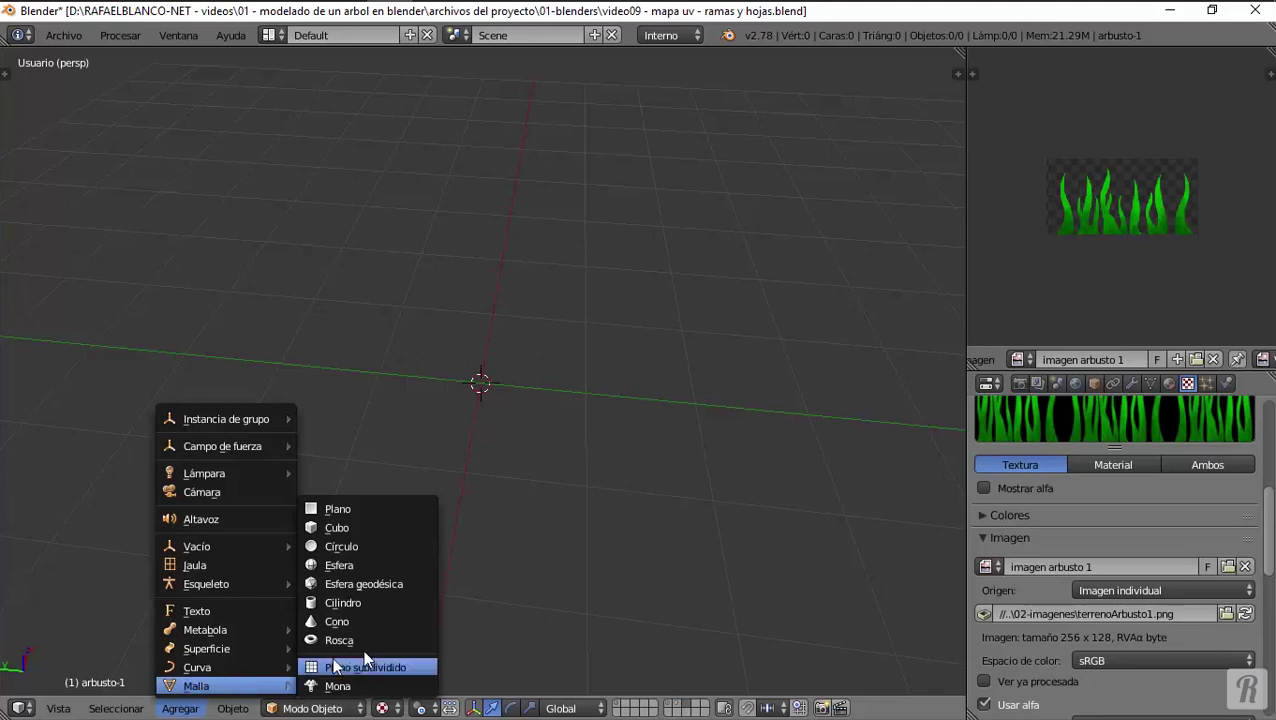
left_click(340, 509)
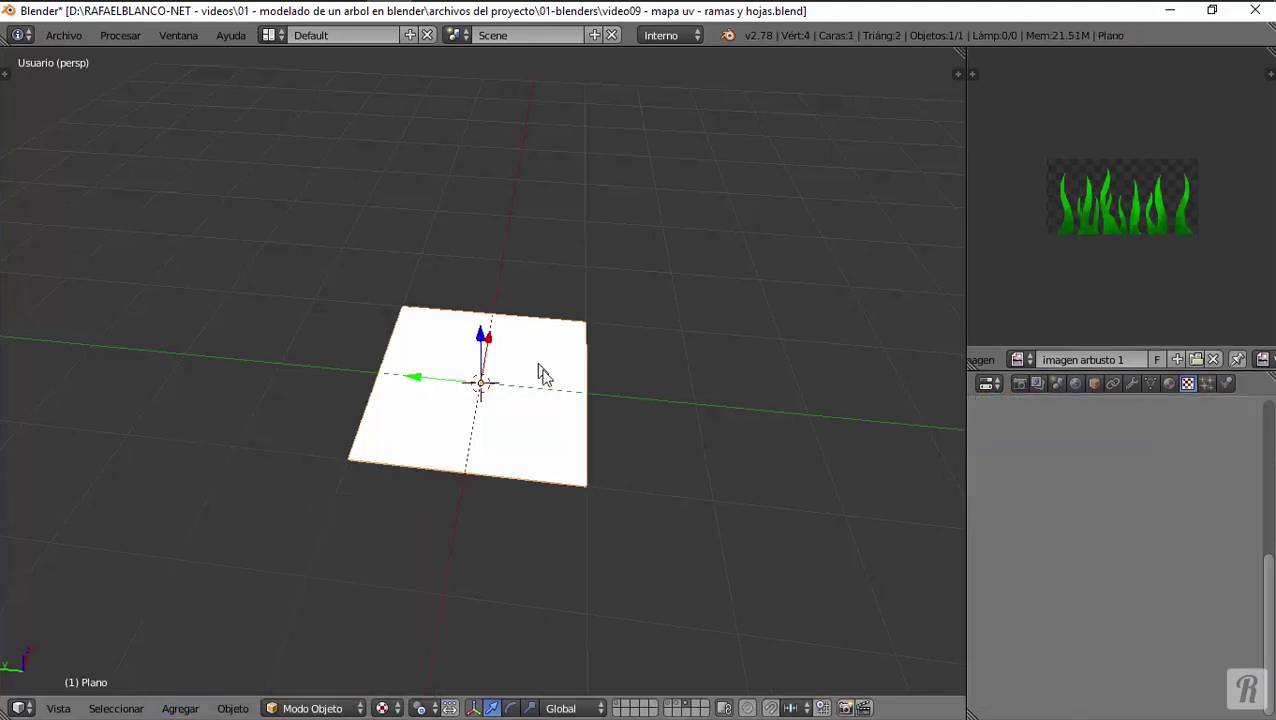
key("s")
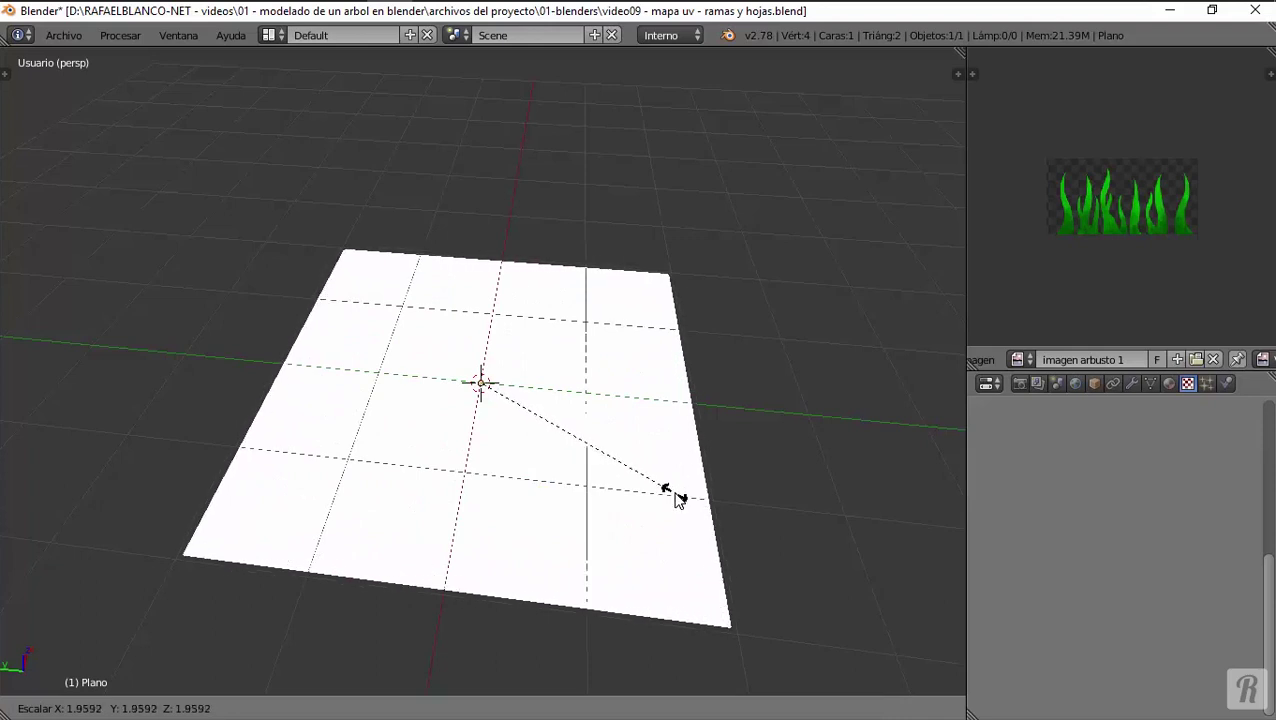
left_click(678, 500)
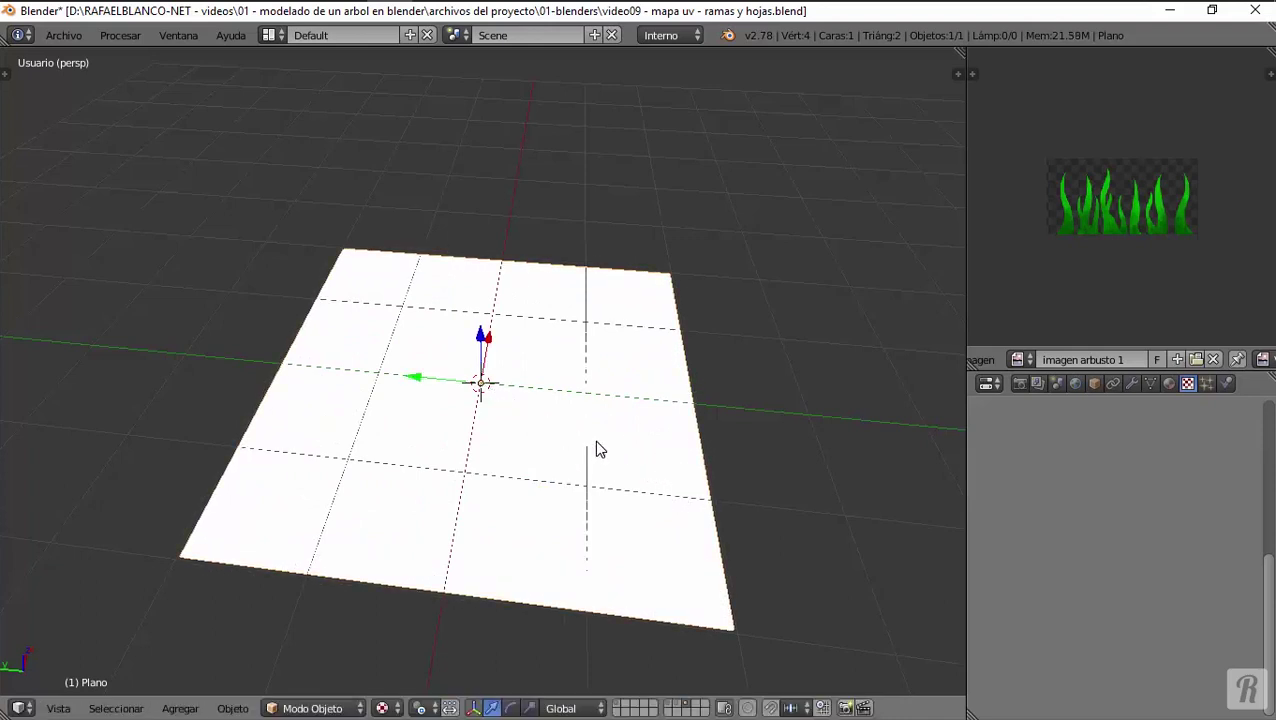
Set the 3D viewport shading to solid for the new plane.
middle_click_drag(601, 446, 541, 421)
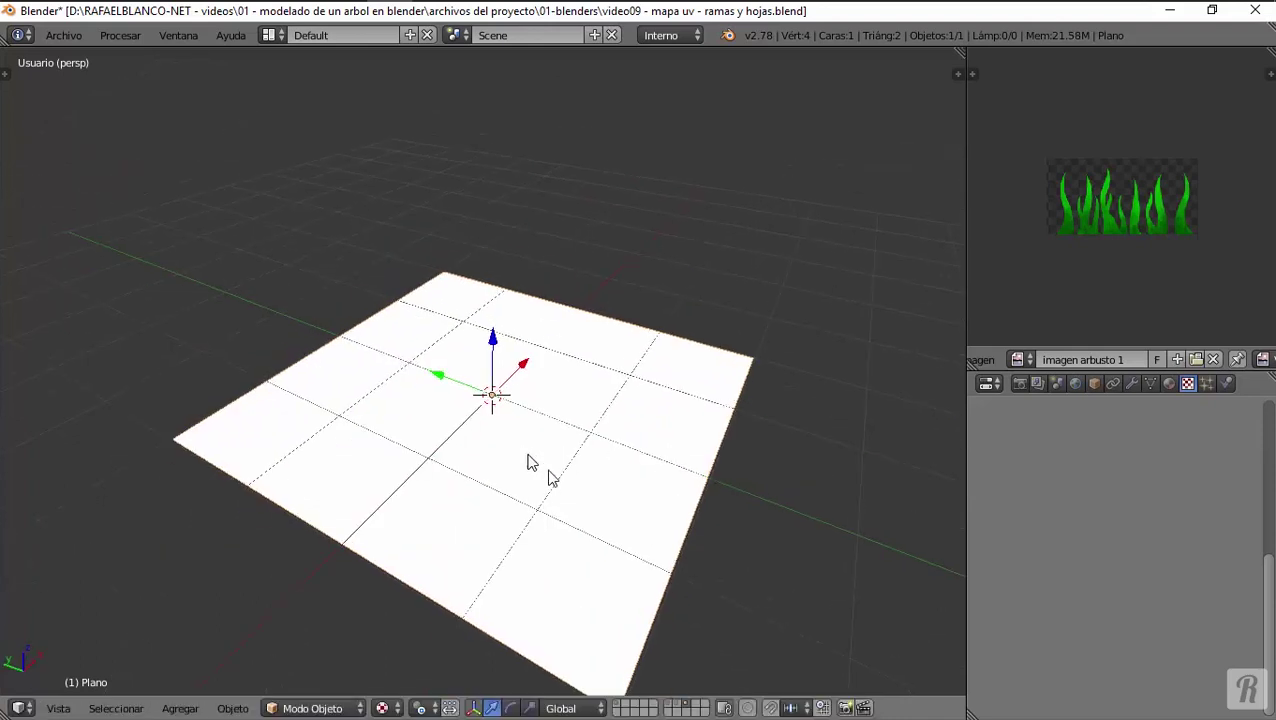
middle_click_drag(532, 464, 578, 352)
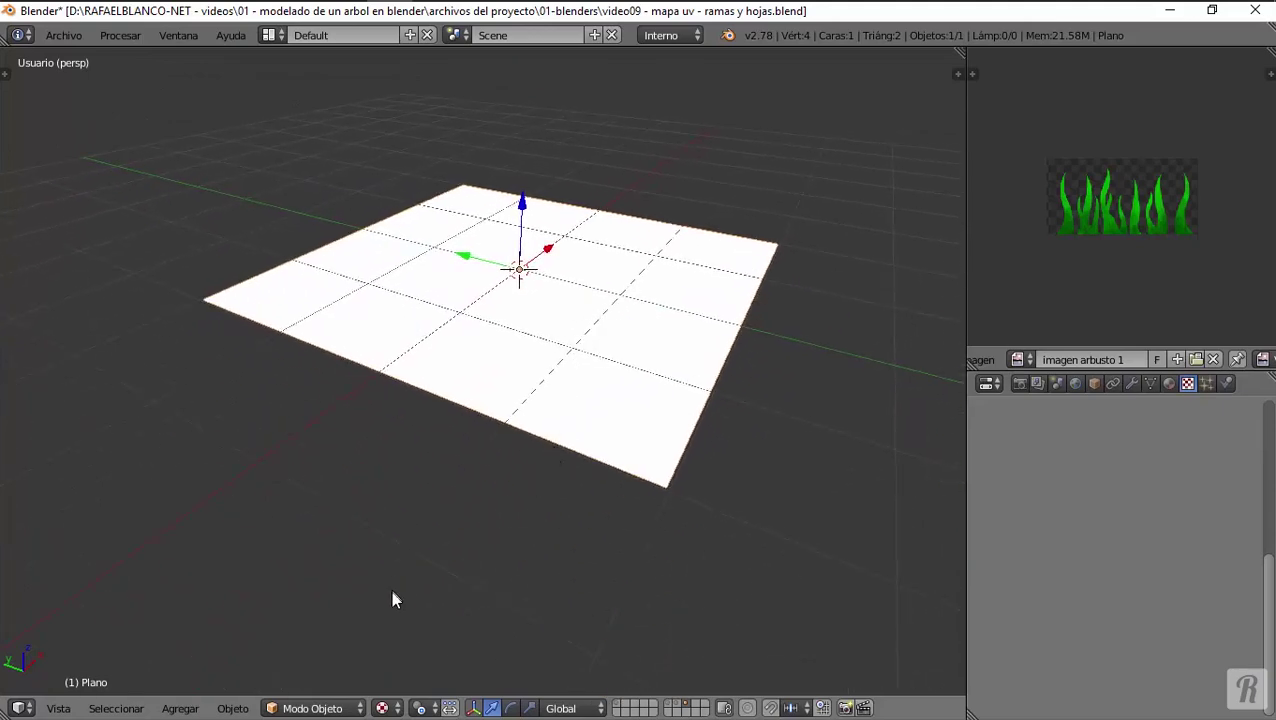
left_click(382, 708)
left_click(423, 652)
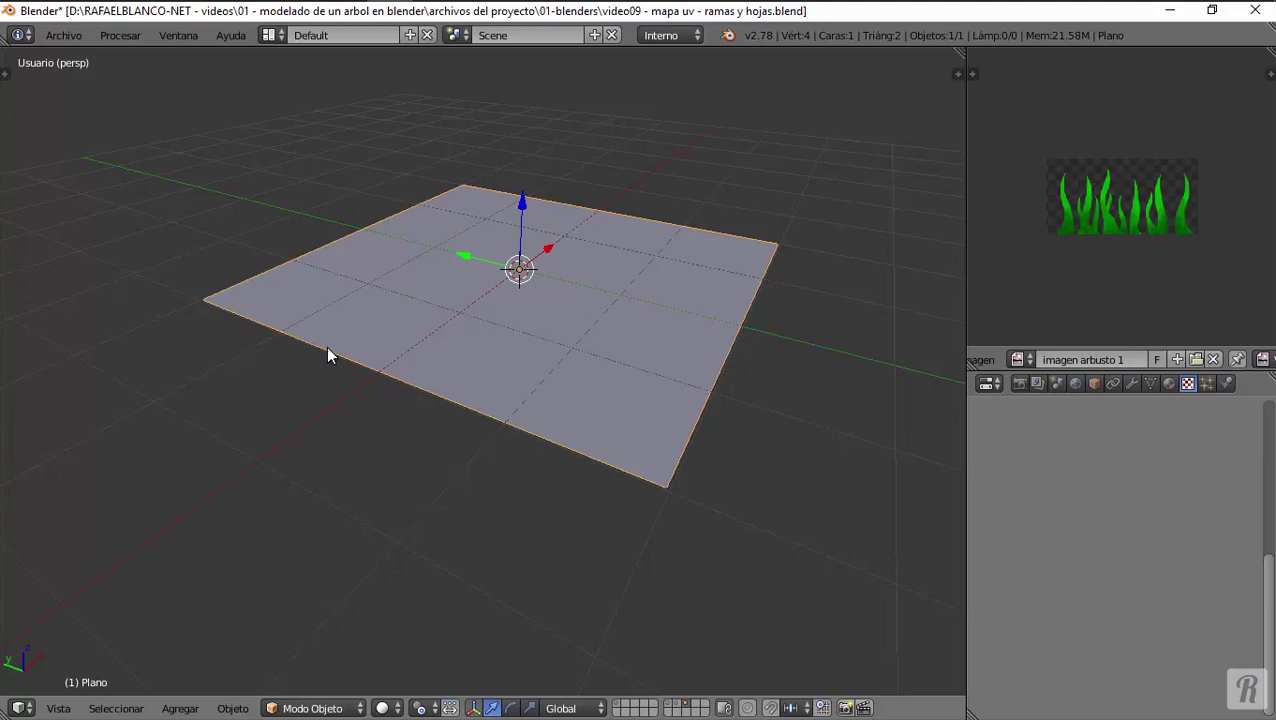
Rename the plane object as "arbol rama 1" in its element properties.
key("n")
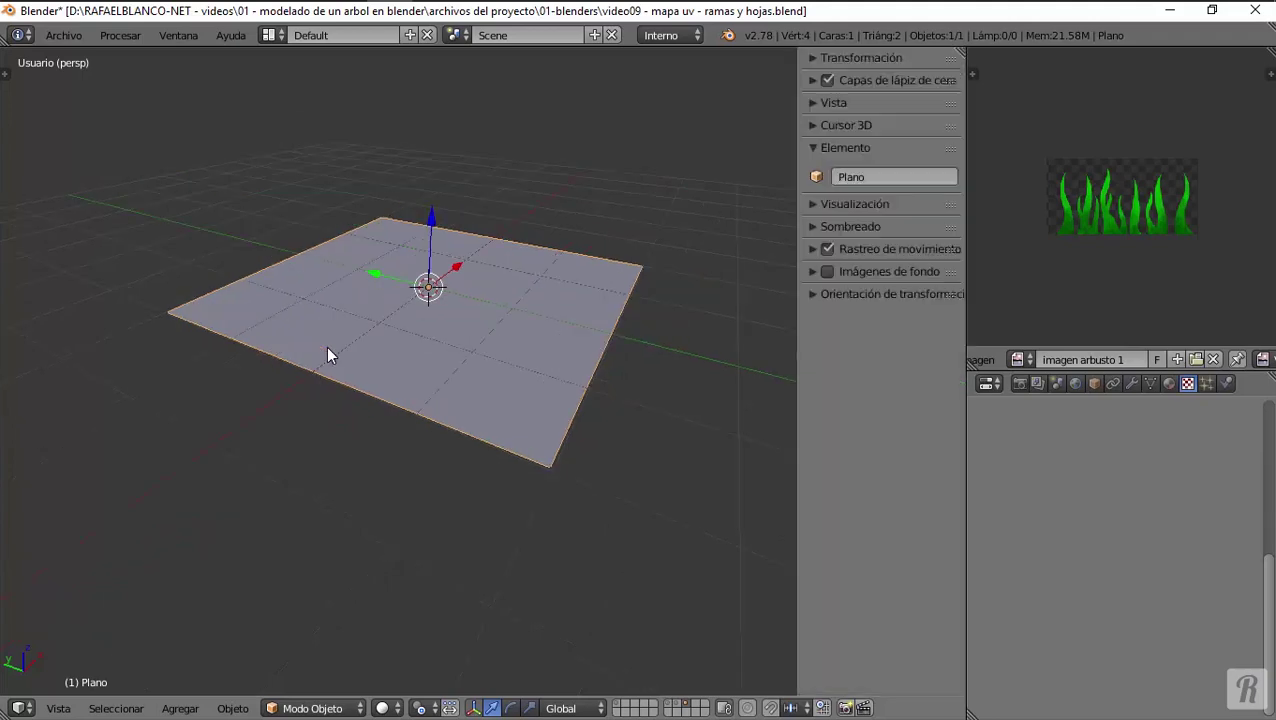
left_click(815, 57)
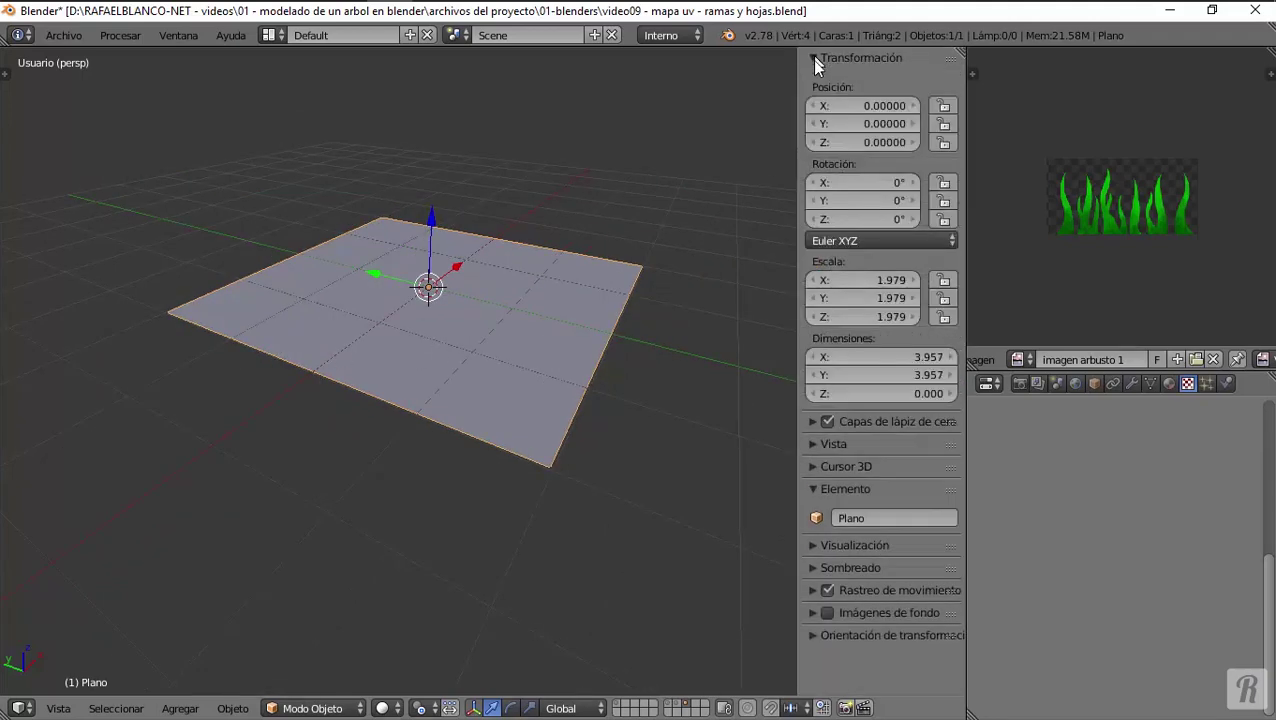
left_click_drag(815, 57, 818, 460)
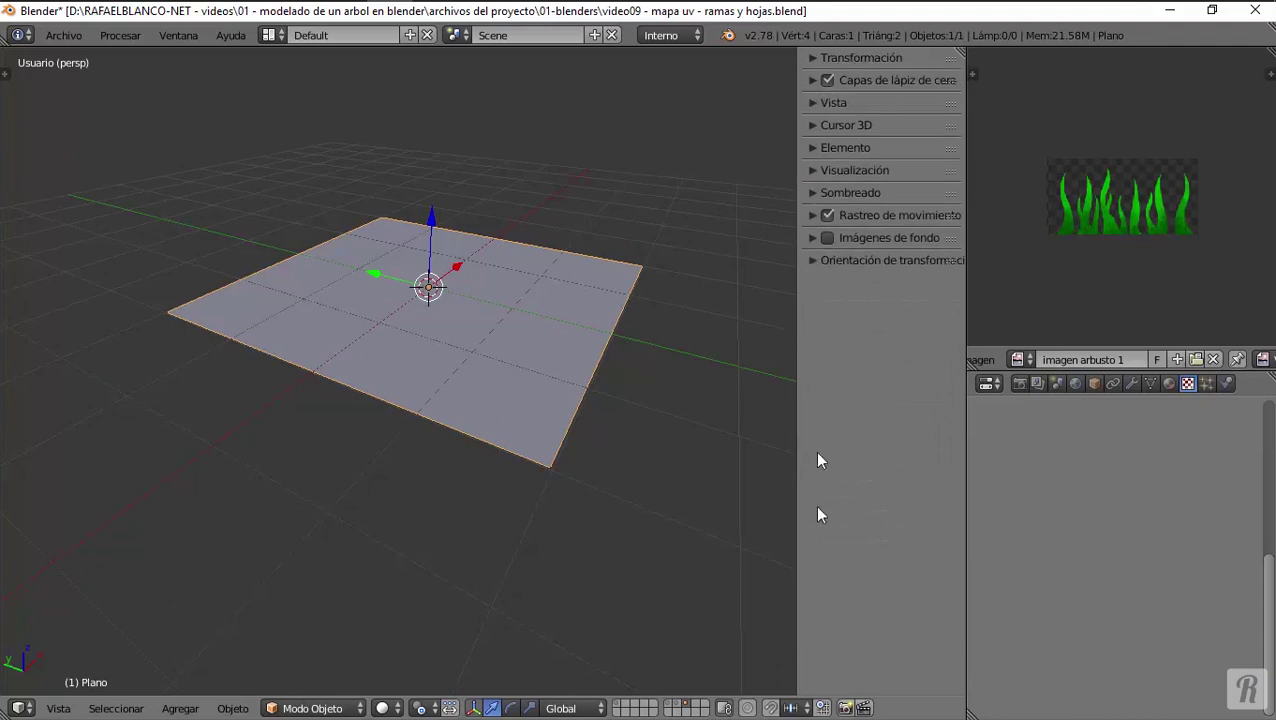
left_click(813, 148)
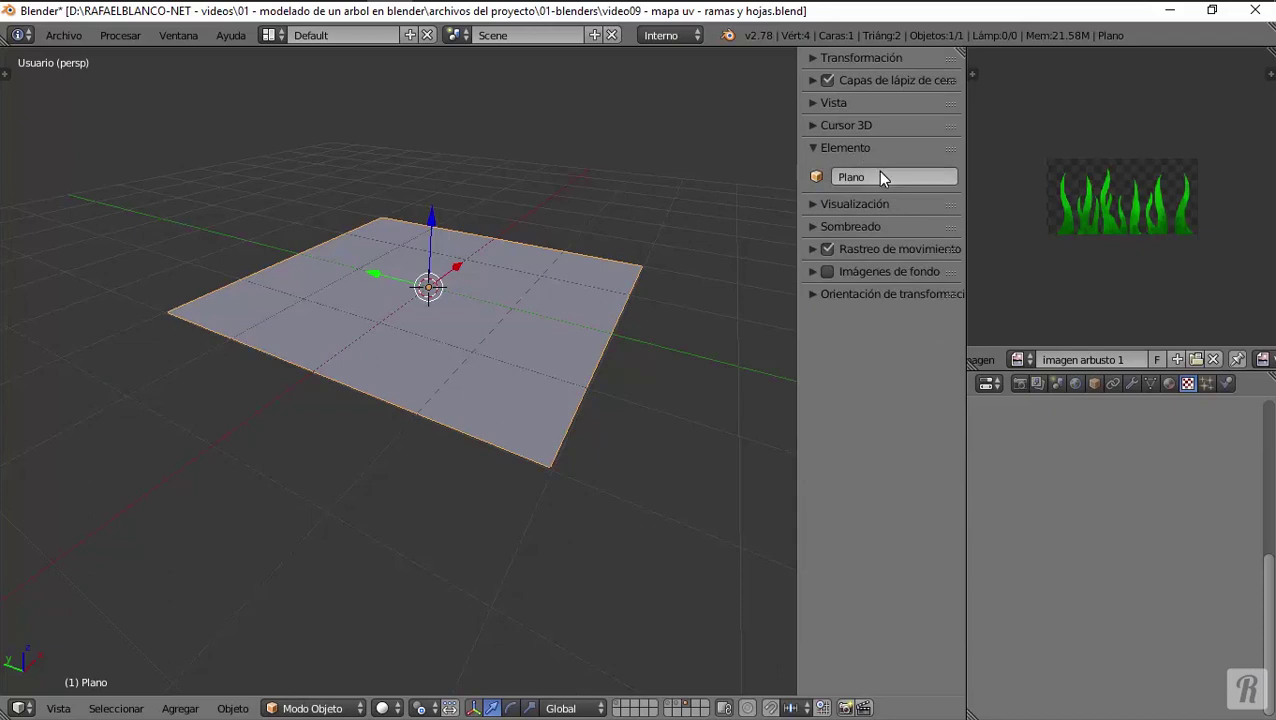
type("arbol")
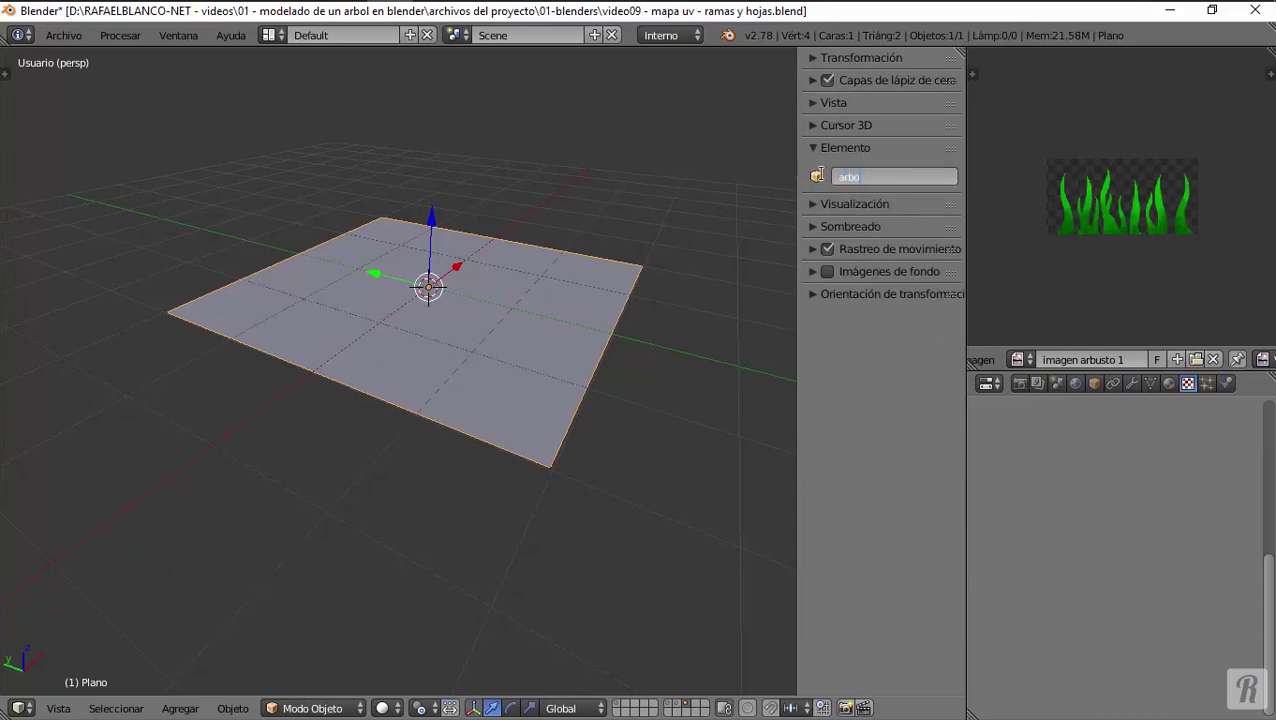
type(" rama 1")
key("Return")
Unlink the "imagen arbusto 1" image from the image editor and hide the 3D view's properties sidebar.
middle_click_drag(489, 340, 443, 391)
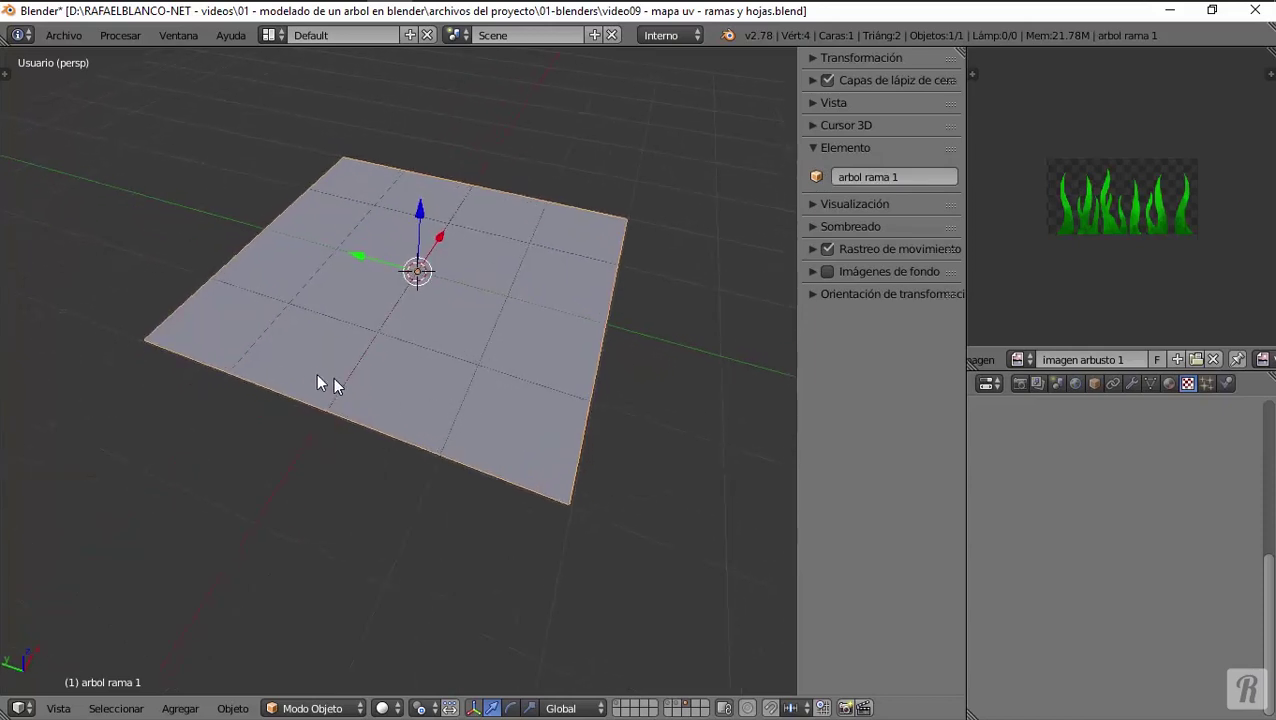
middle_click_drag(343, 351, 400, 384)
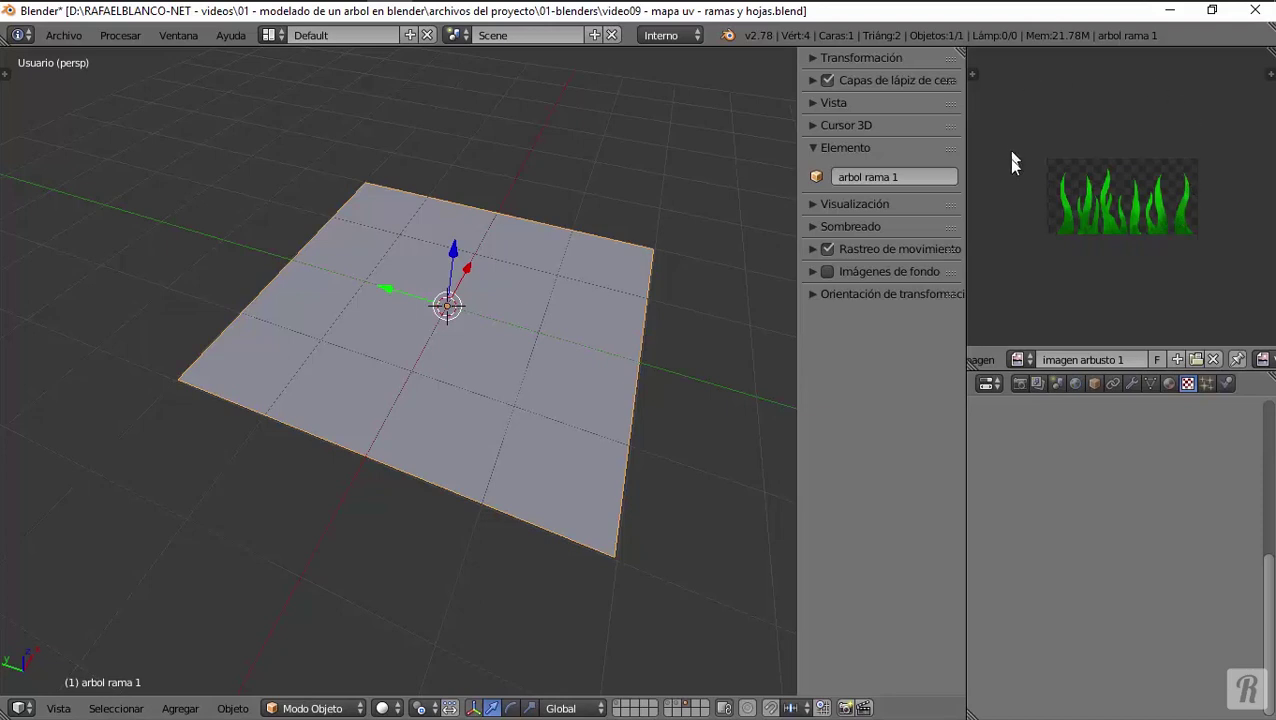
middle_click_drag(1000, 361, 940, 361)
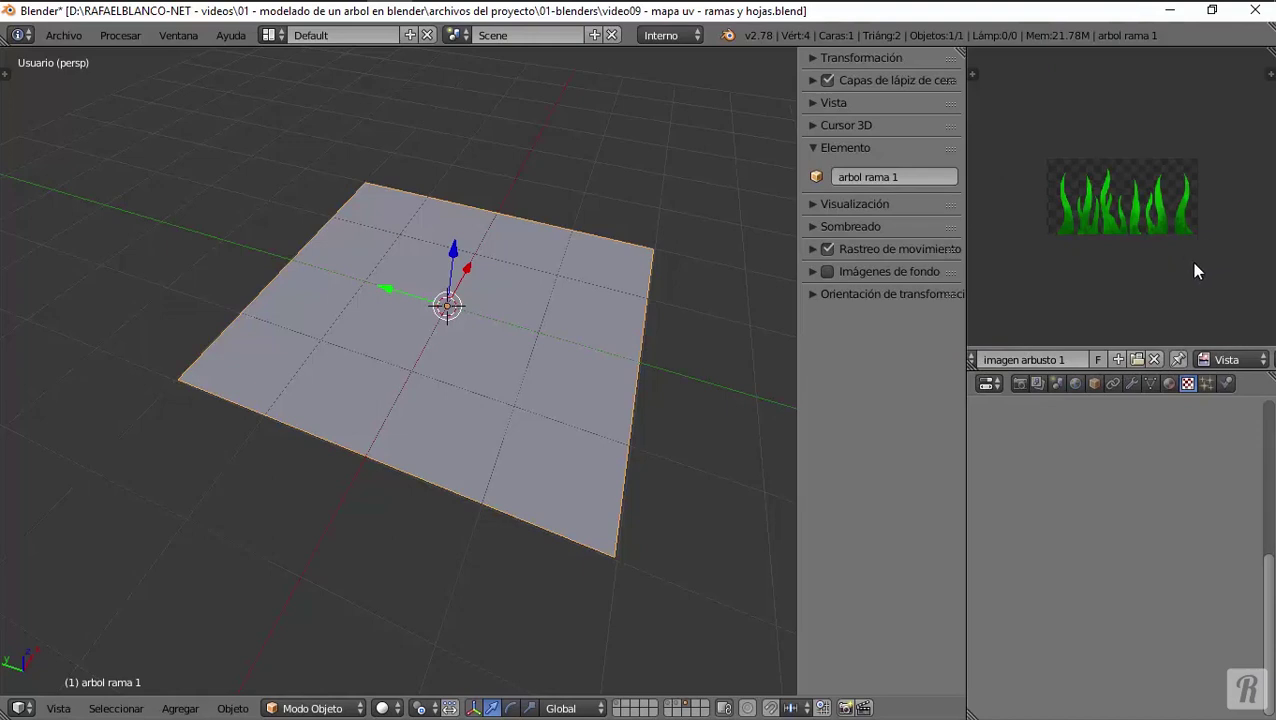
left_click(1155, 359)
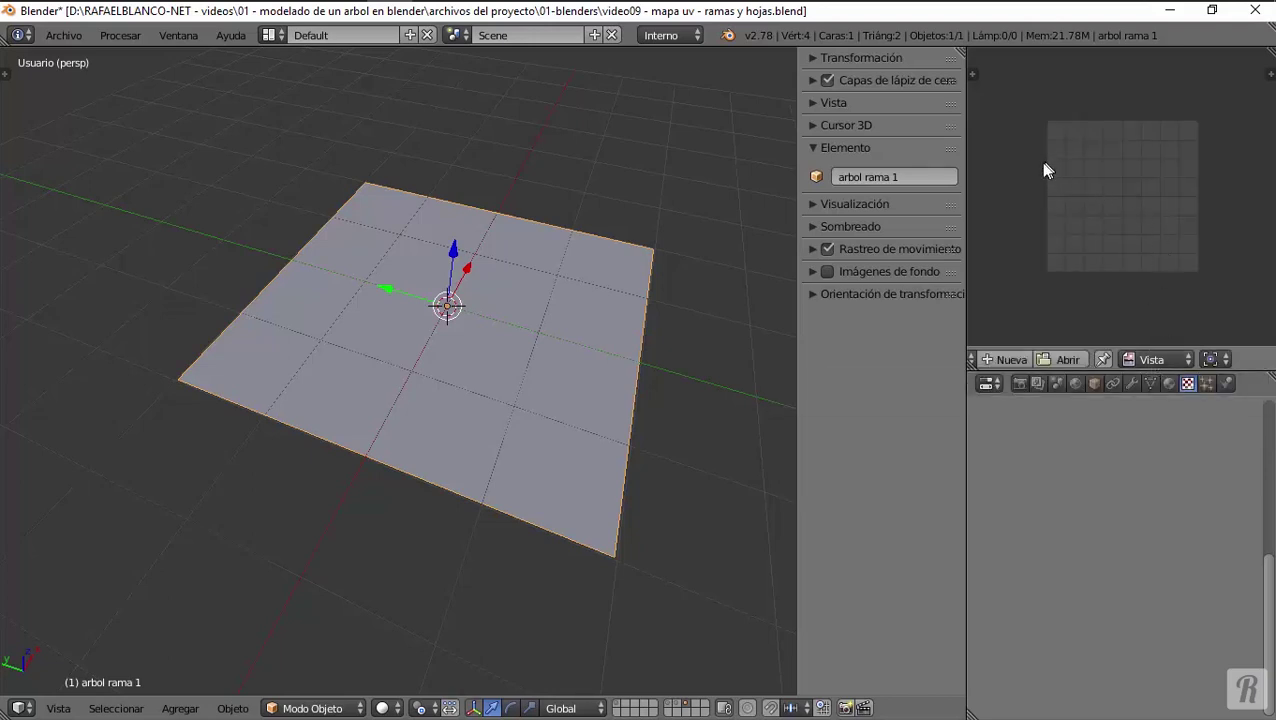
key("n")
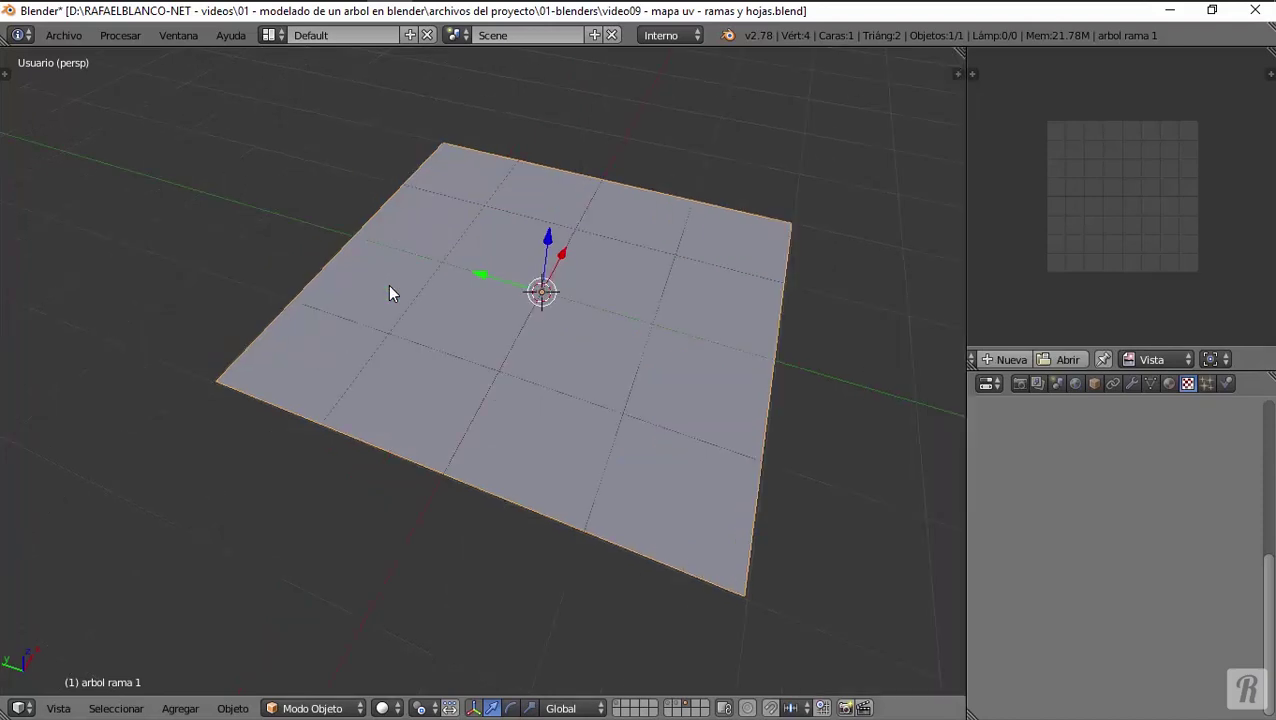
Show the 3D view's tool shelf, put the plane in Edit Mode and select its entire mesh.
key("t")
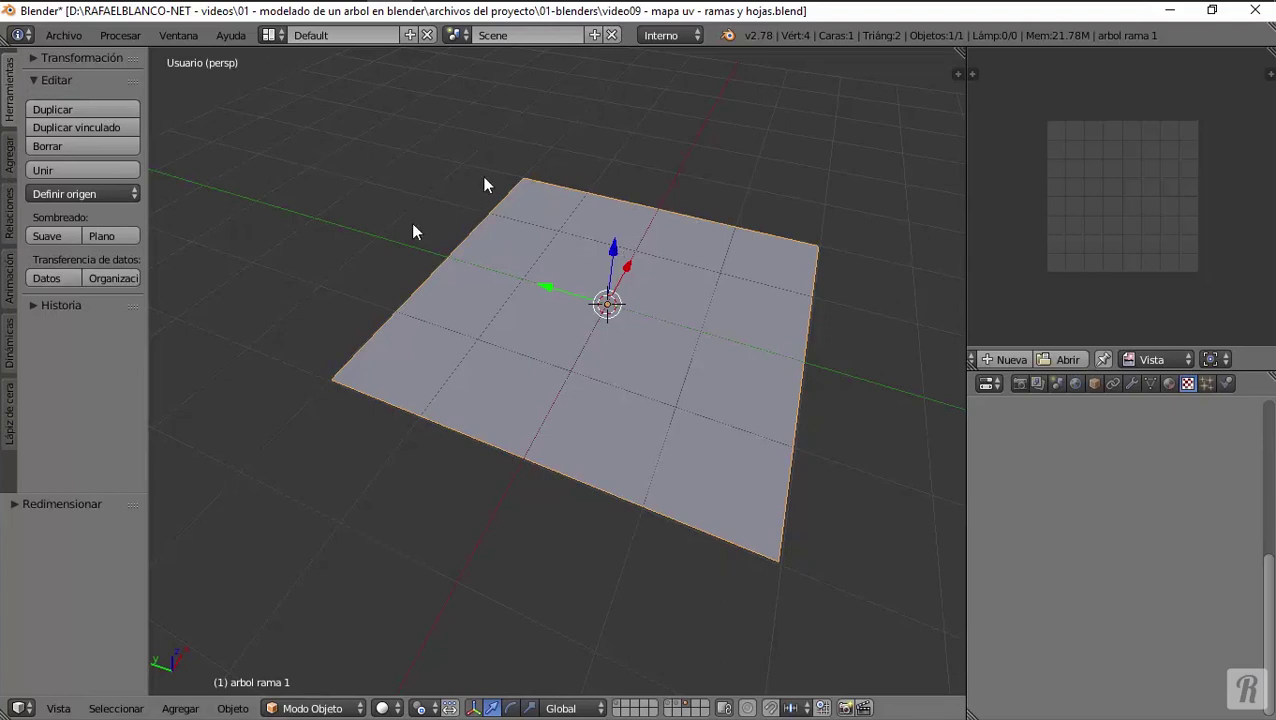
left_click(311, 710)
left_click(285, 673)
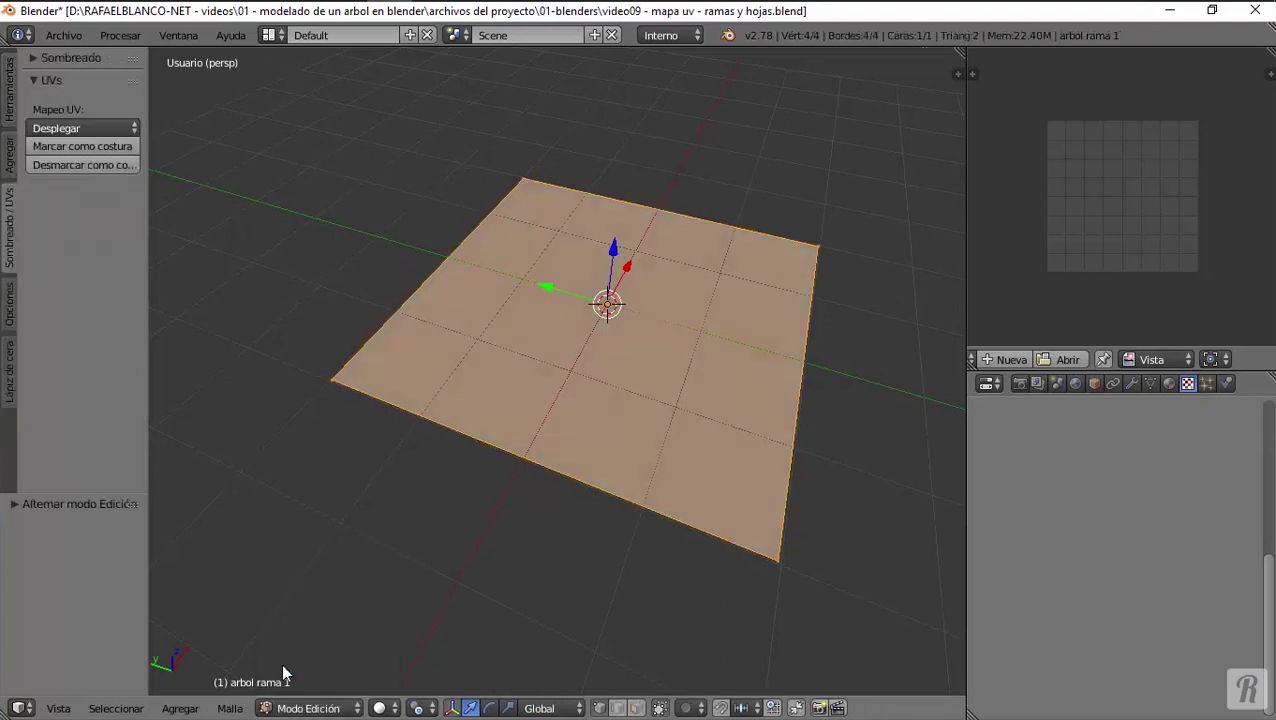
key("a")
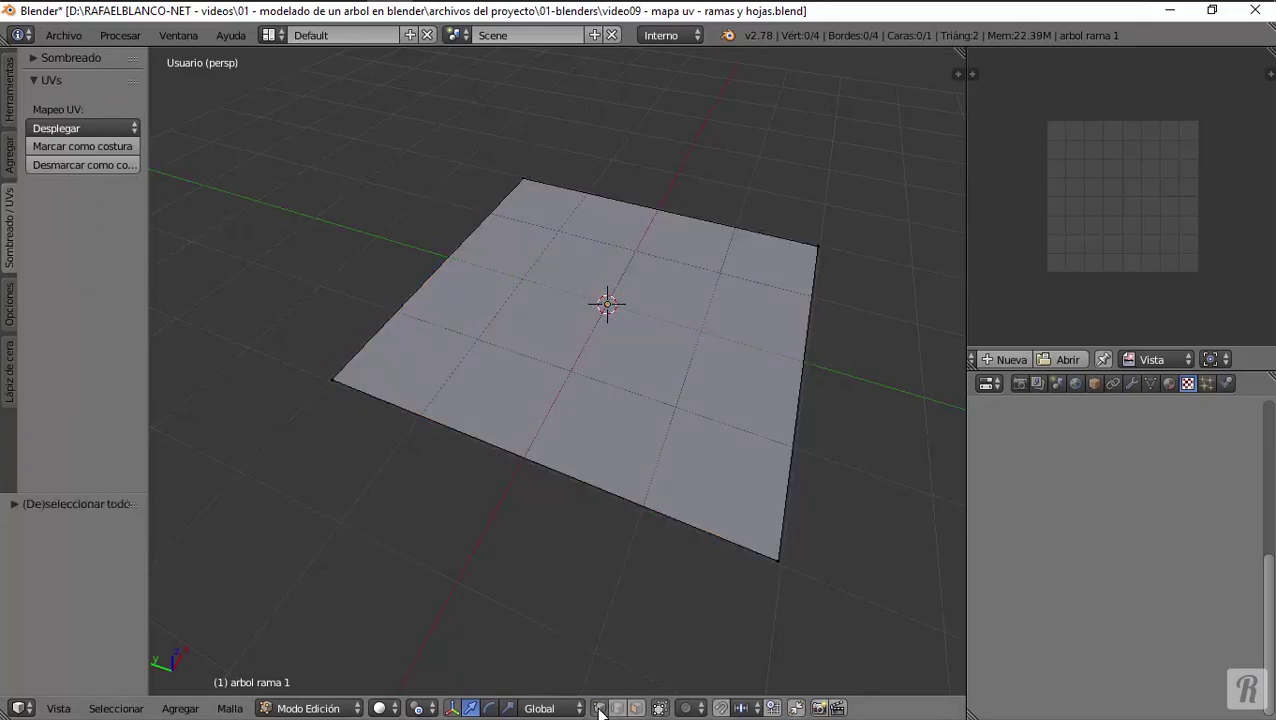
right_click(524, 179)
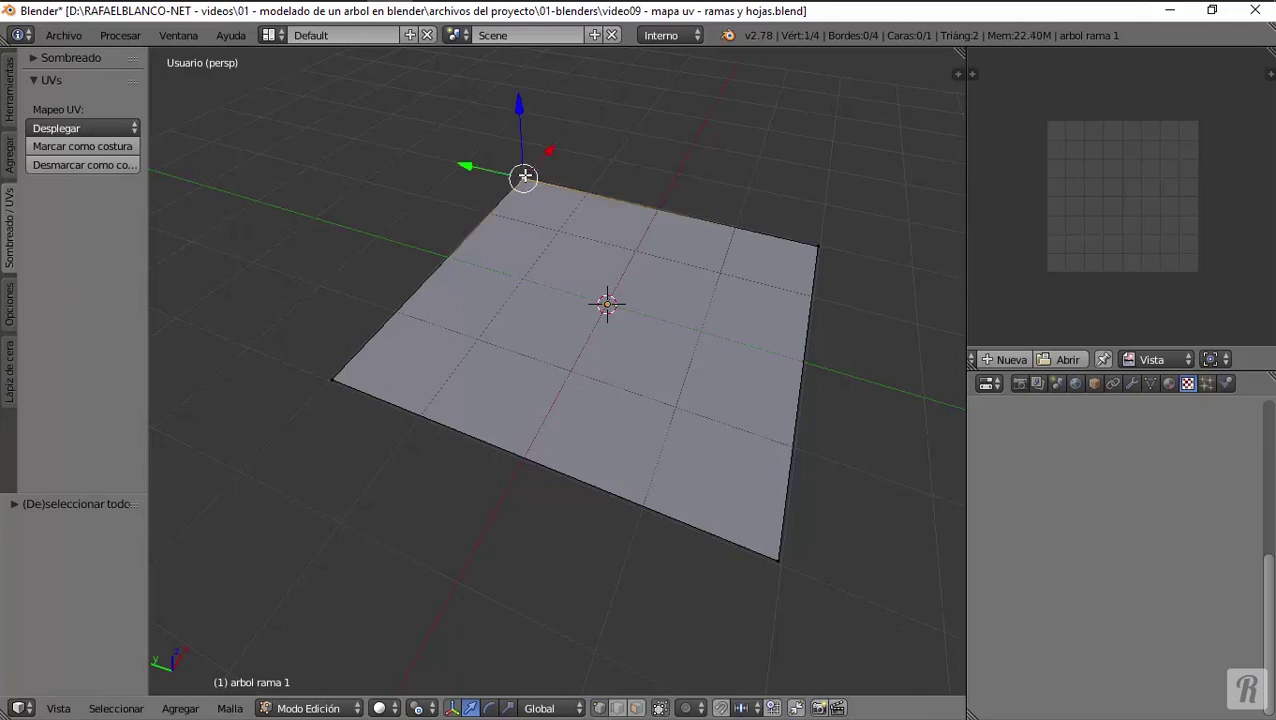
key("a")
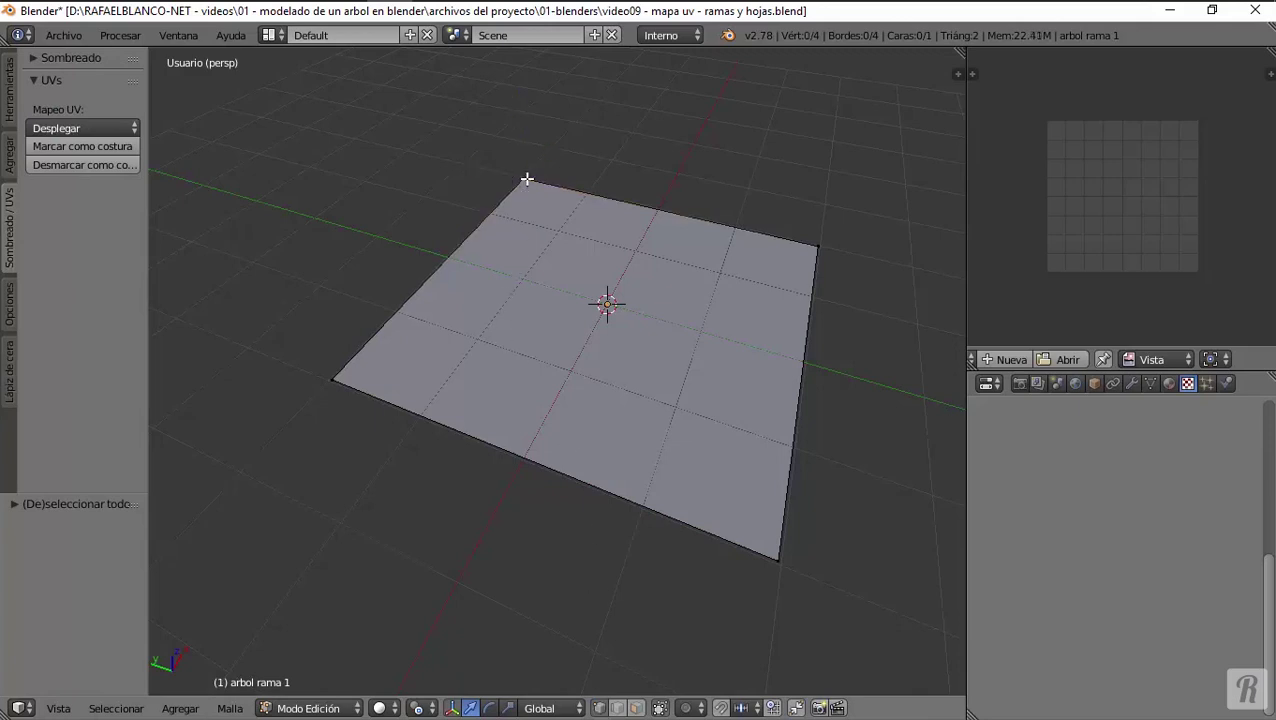
key("a")
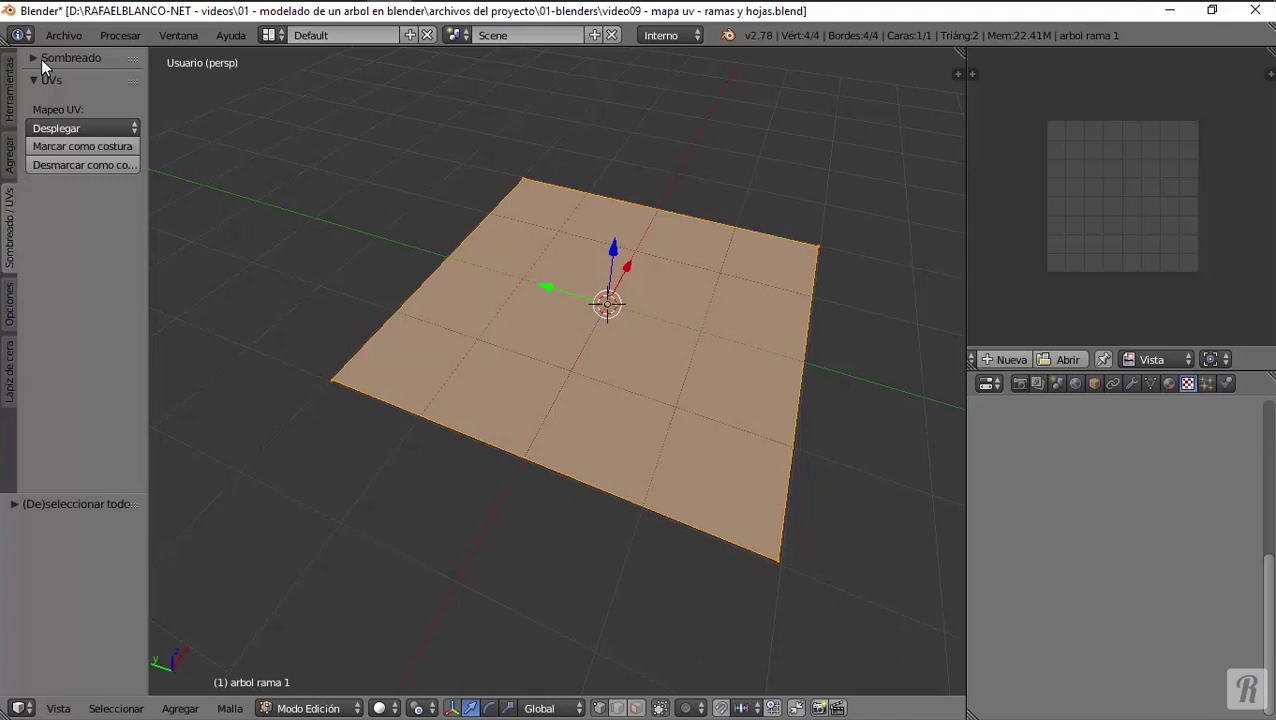
Unwrap the plane's mesh with the Desplegar UV mapping and return to Object Mode.
left_click(55, 130)
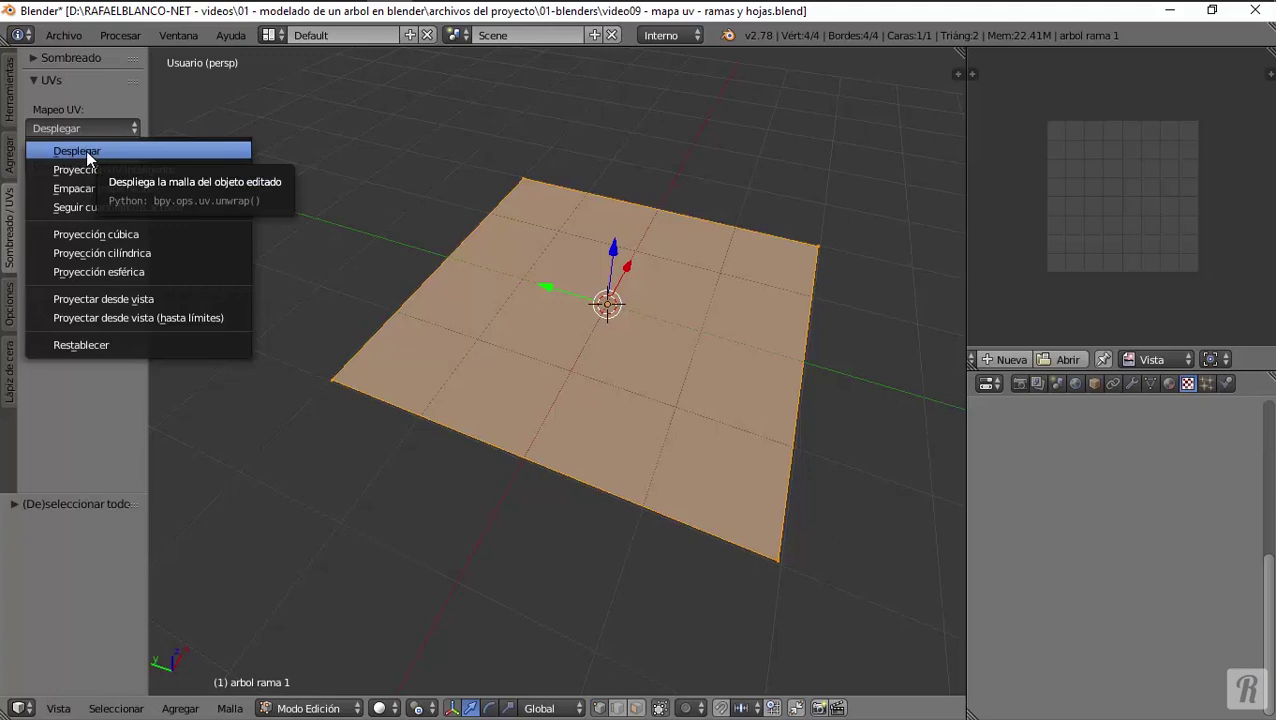
left_click(86, 151)
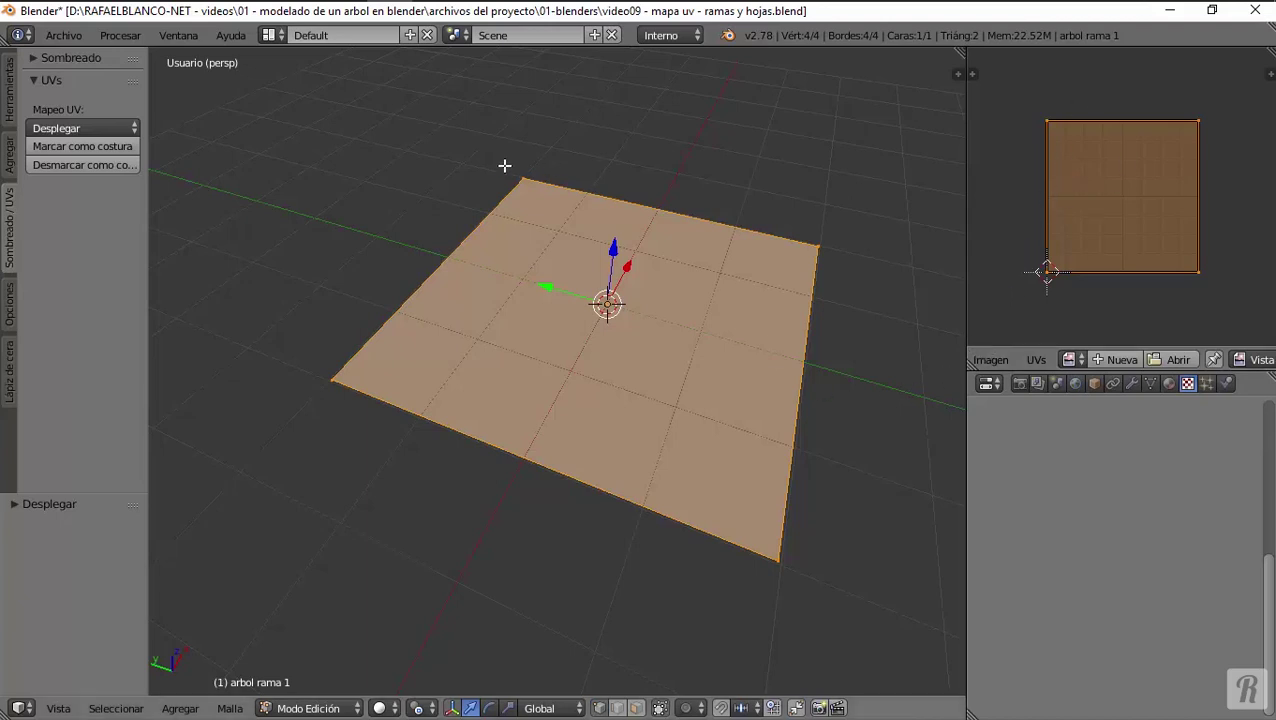
left_click(318, 708)
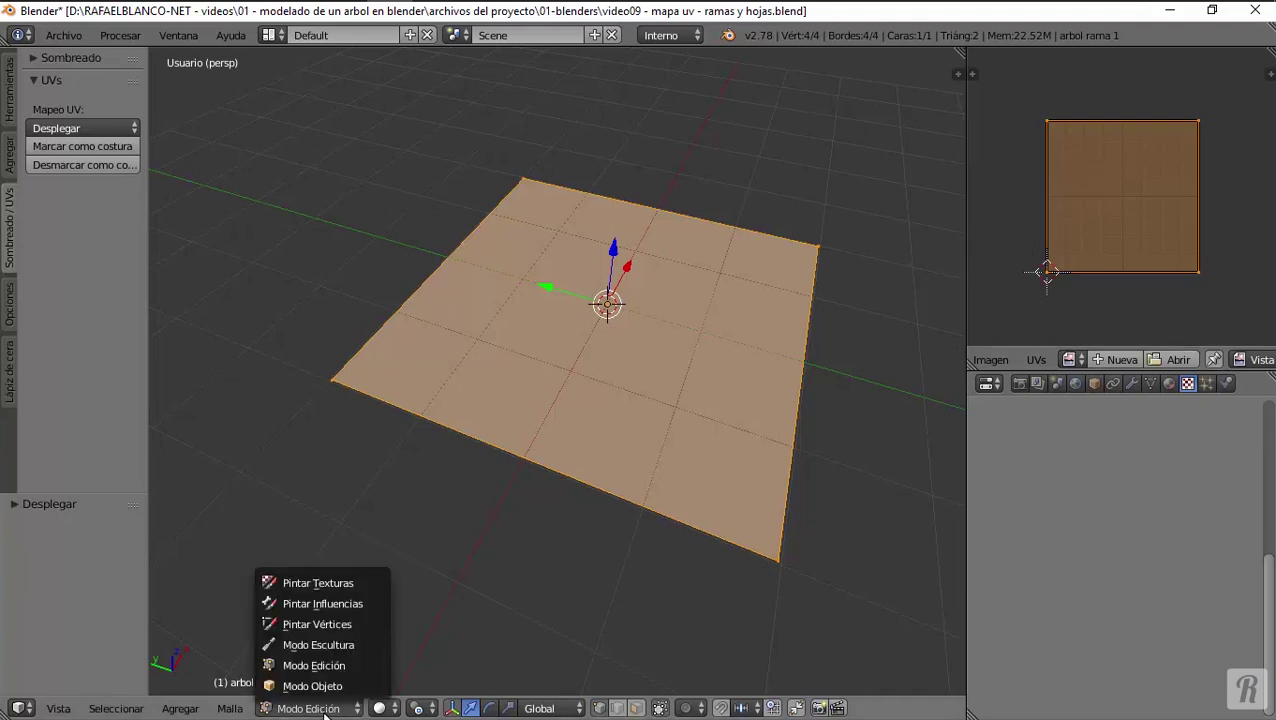
left_click(315, 686)
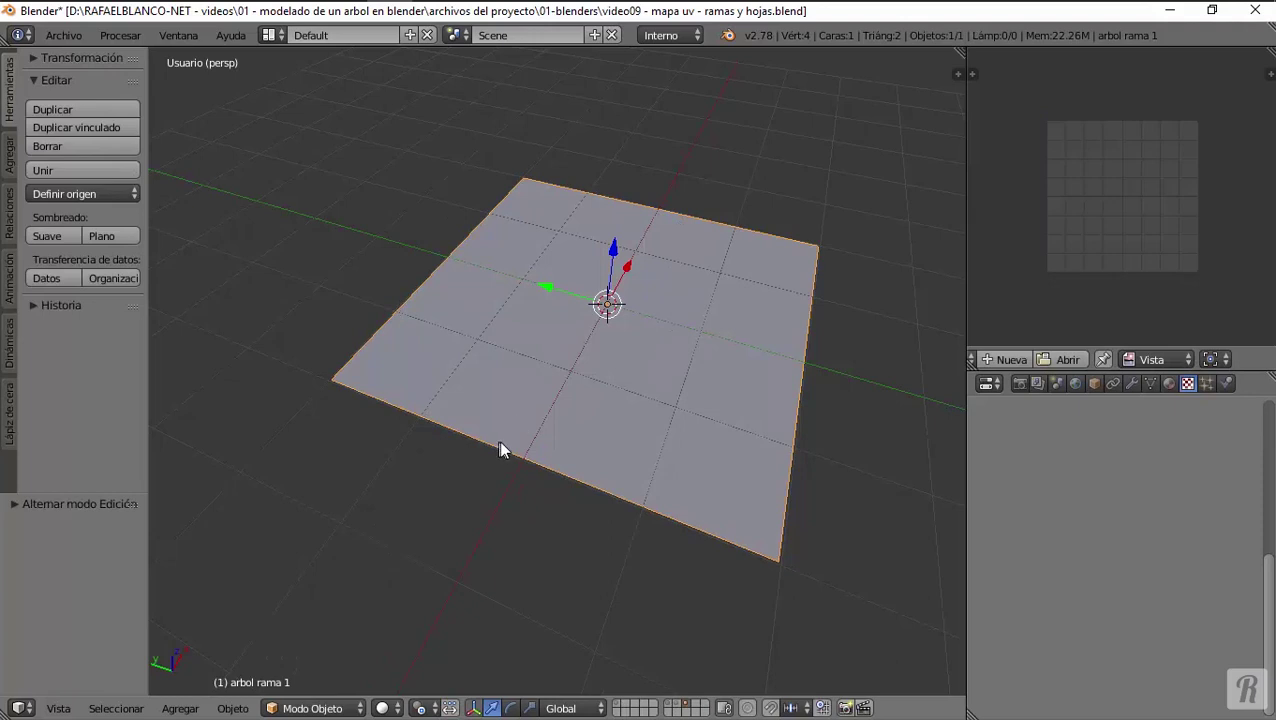
Rename the plane's UV map as "arbol rama UV" in its mesh data properties.
left_click(1149, 384)
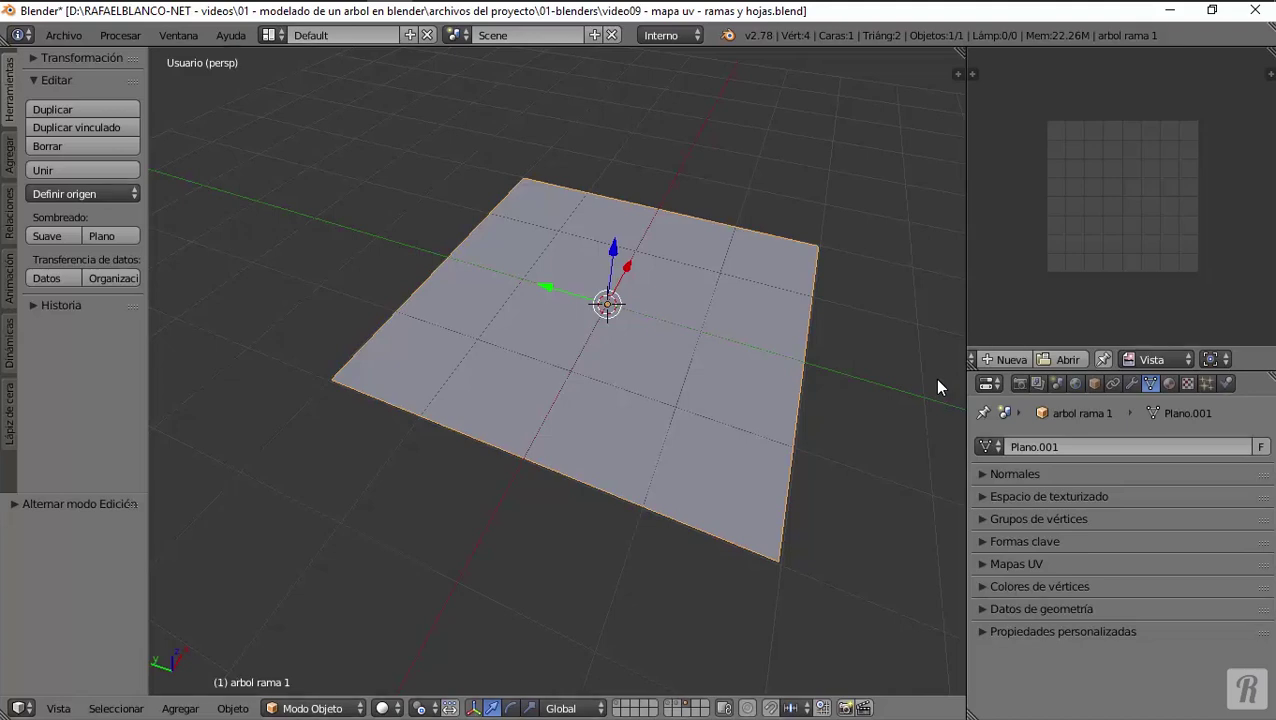
left_click(985, 563)
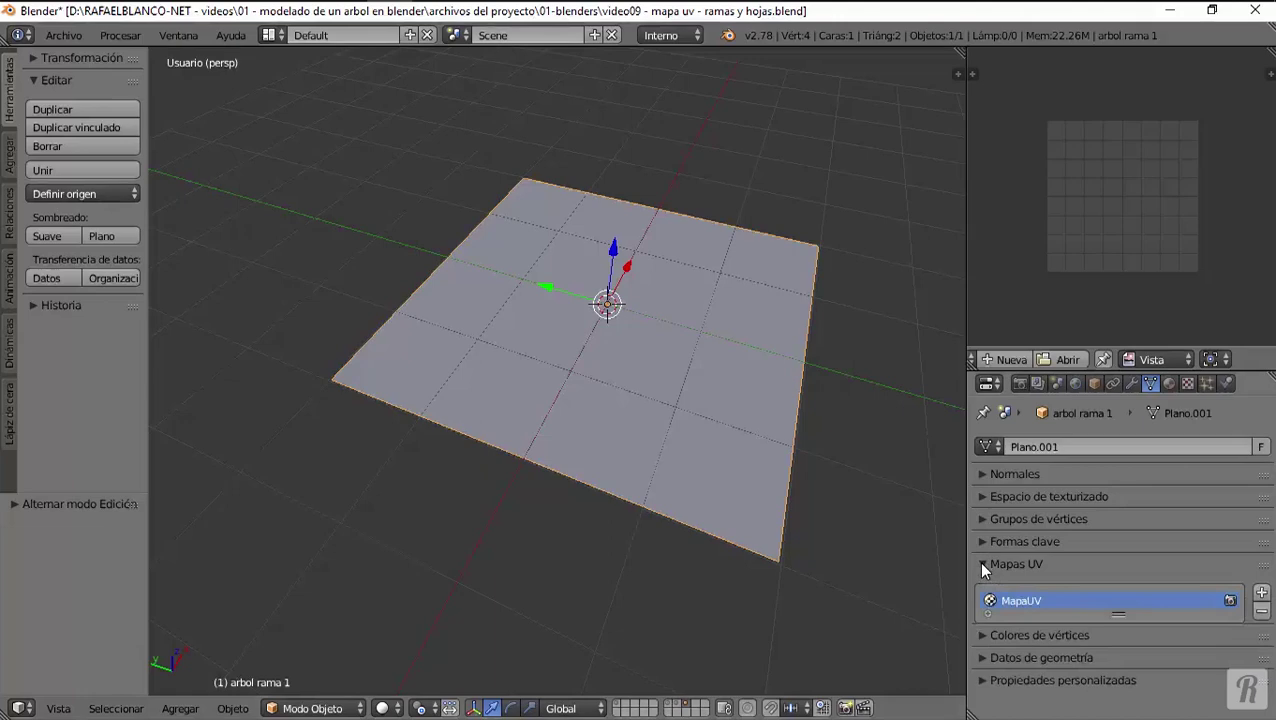
double_click(1016, 602)
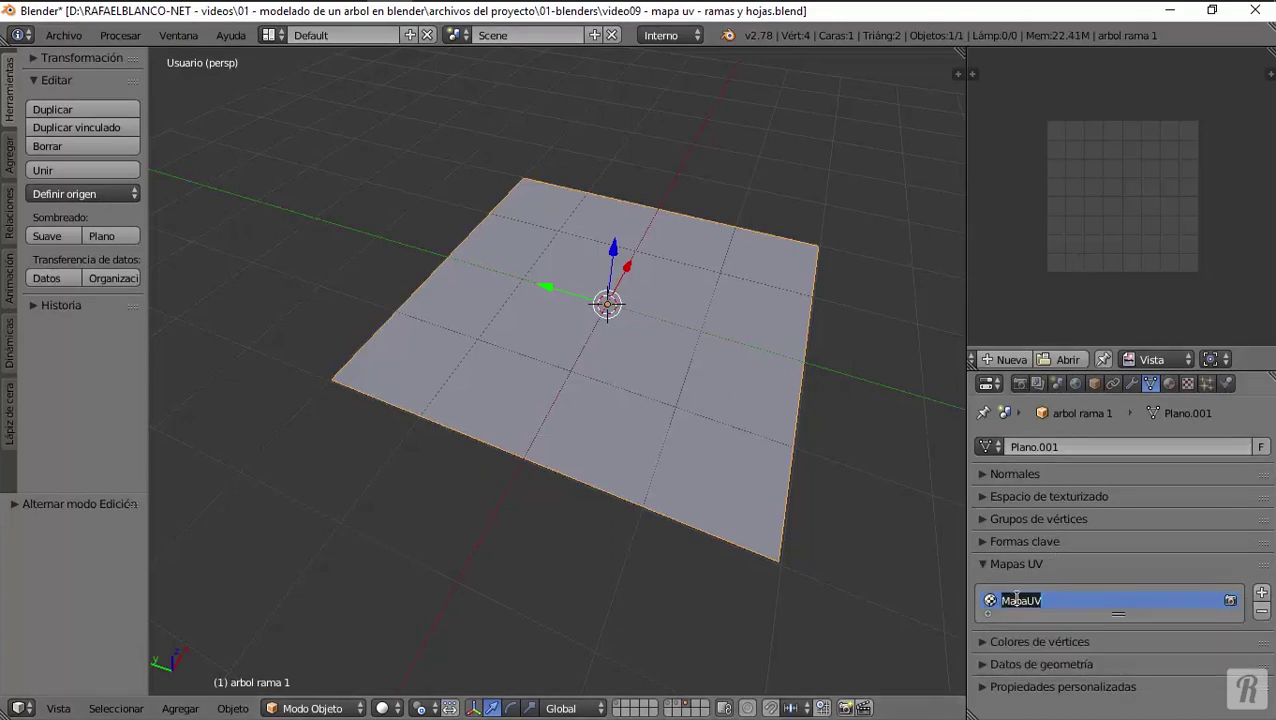
type("arb")
type("ol mapa")
type(" uv")
key("ctrl+shift+Left")
key("ctrl+shift+Left")
key("ctrl+shift+Left")
type("rama UV")
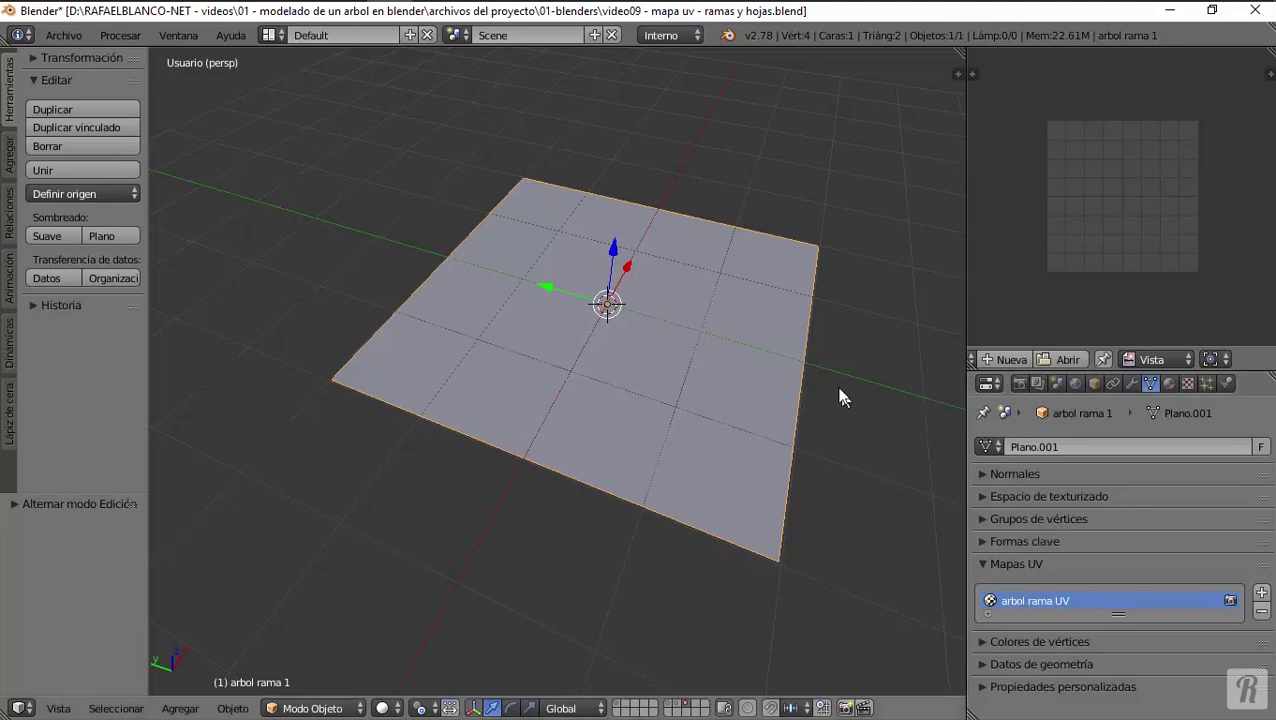
Create a new material on the plane and name it "arbol rama - mat1".
middle_click_drag(558, 288, 545, 342)
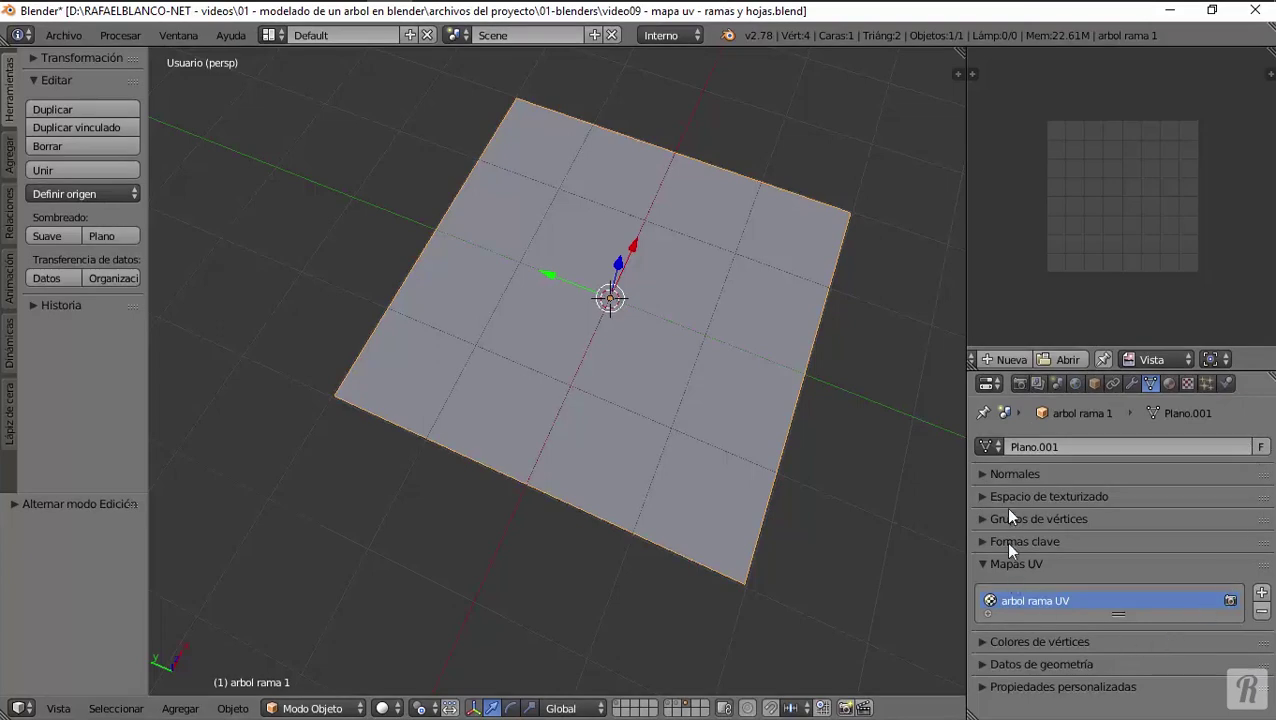
left_click(1168, 383)
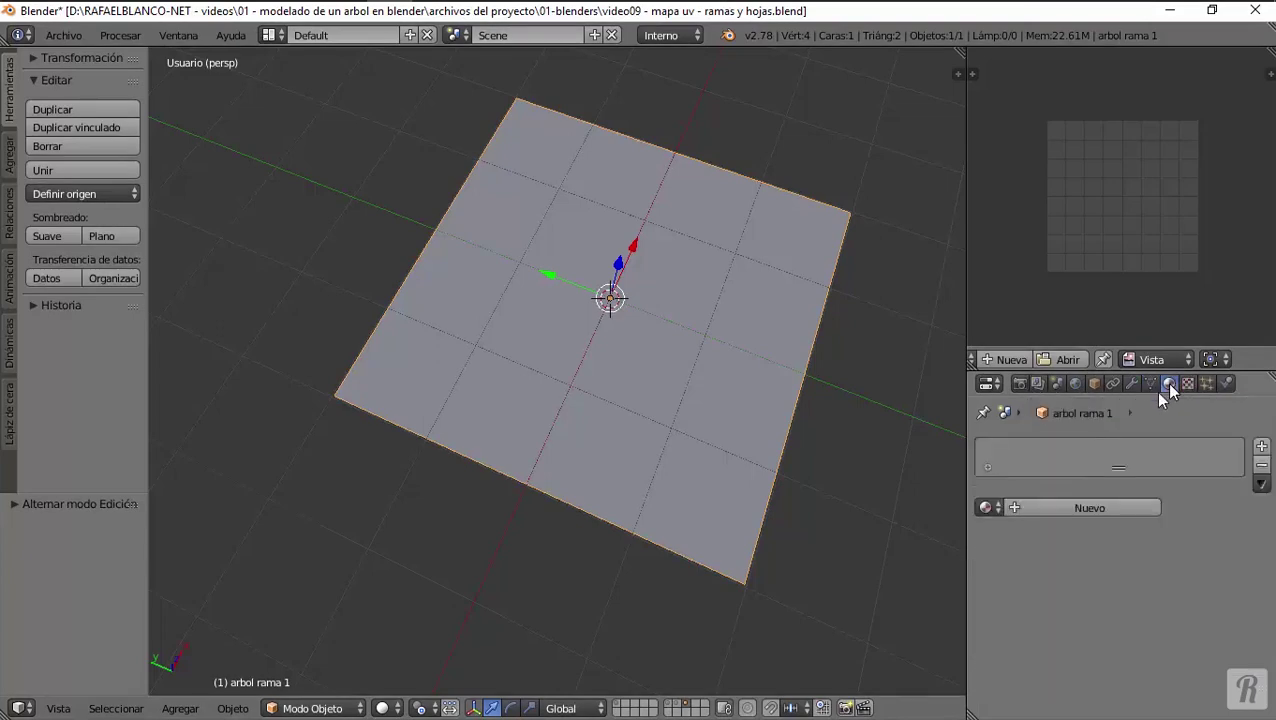
left_click(1049, 507)
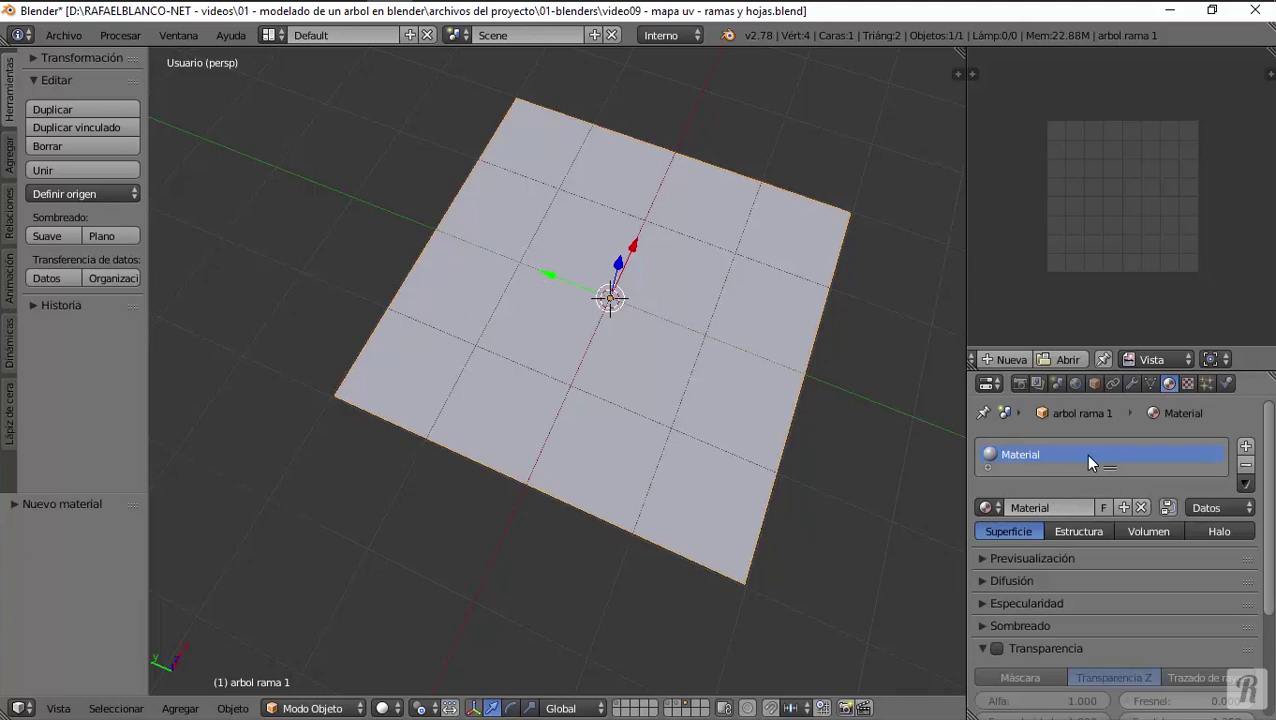
left_click(1066, 507)
type("arbol rama - mat1")
key("Return")
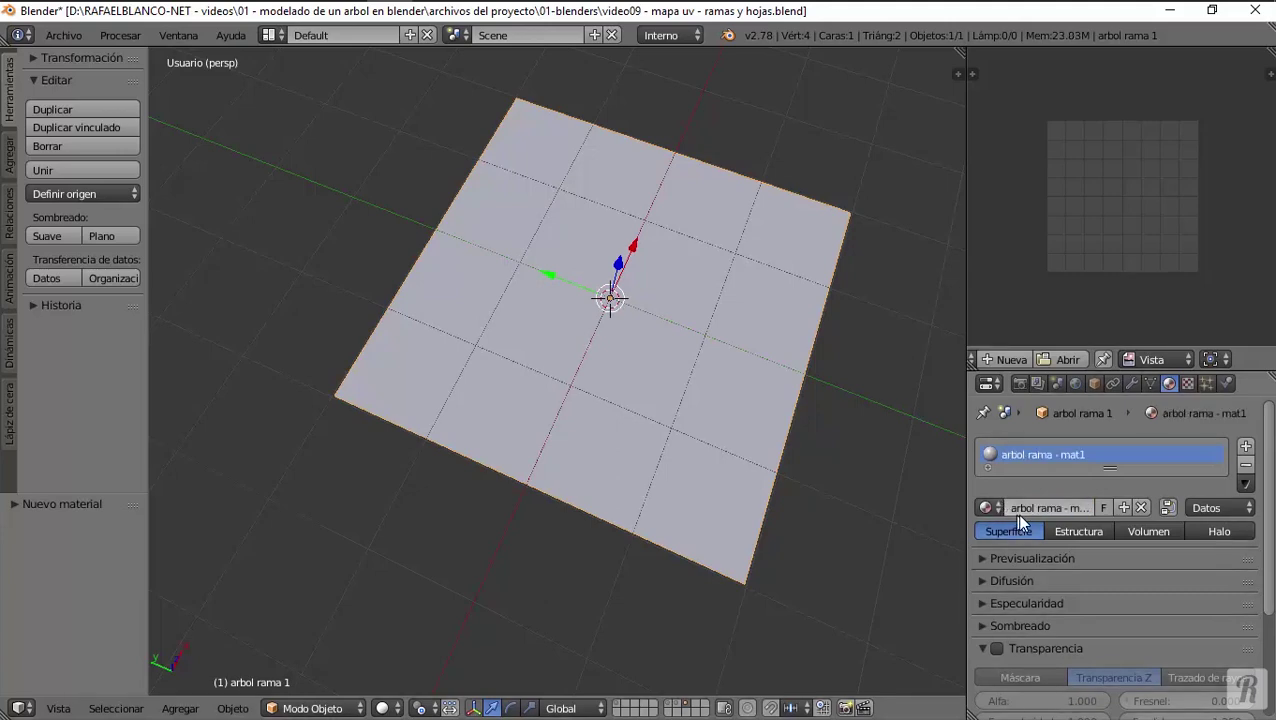
Enable Transparencia Z on the material with Alfa set to 0, and collapse the expanded material sections.
scroll(1121, 512, "down", 3)
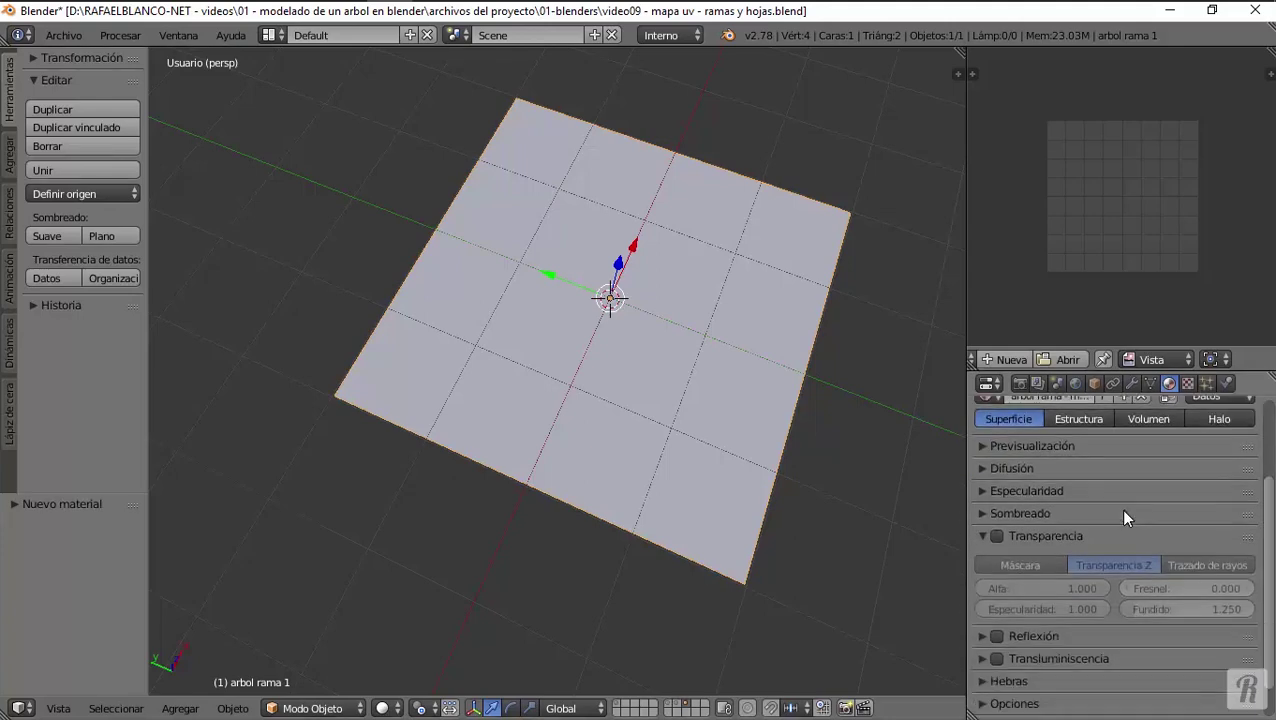
left_click(984, 537)
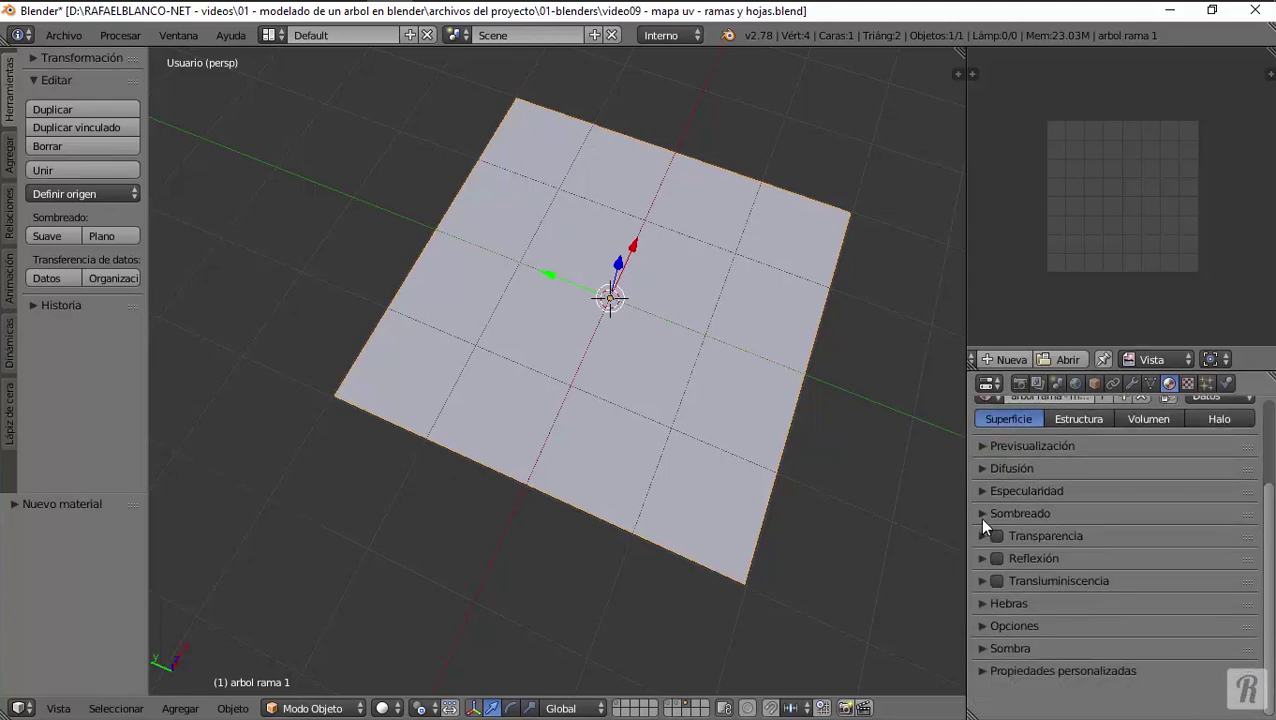
left_click(980, 513)
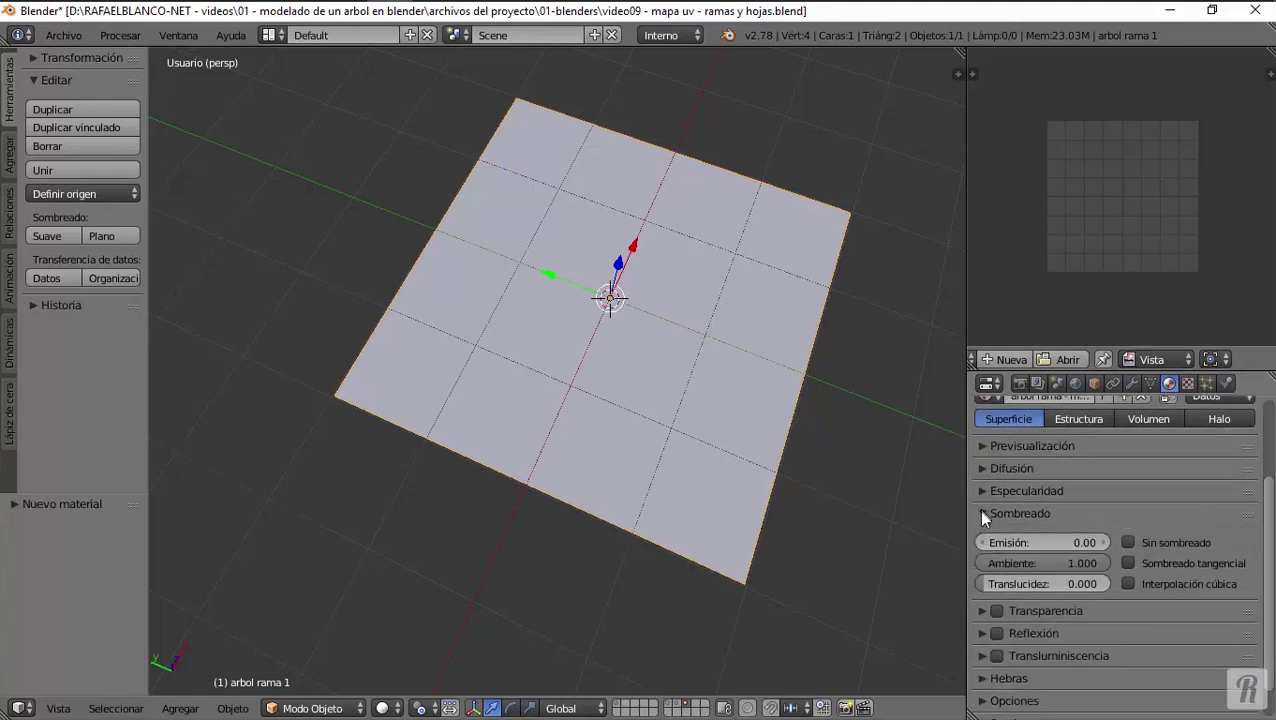
left_click(981, 513)
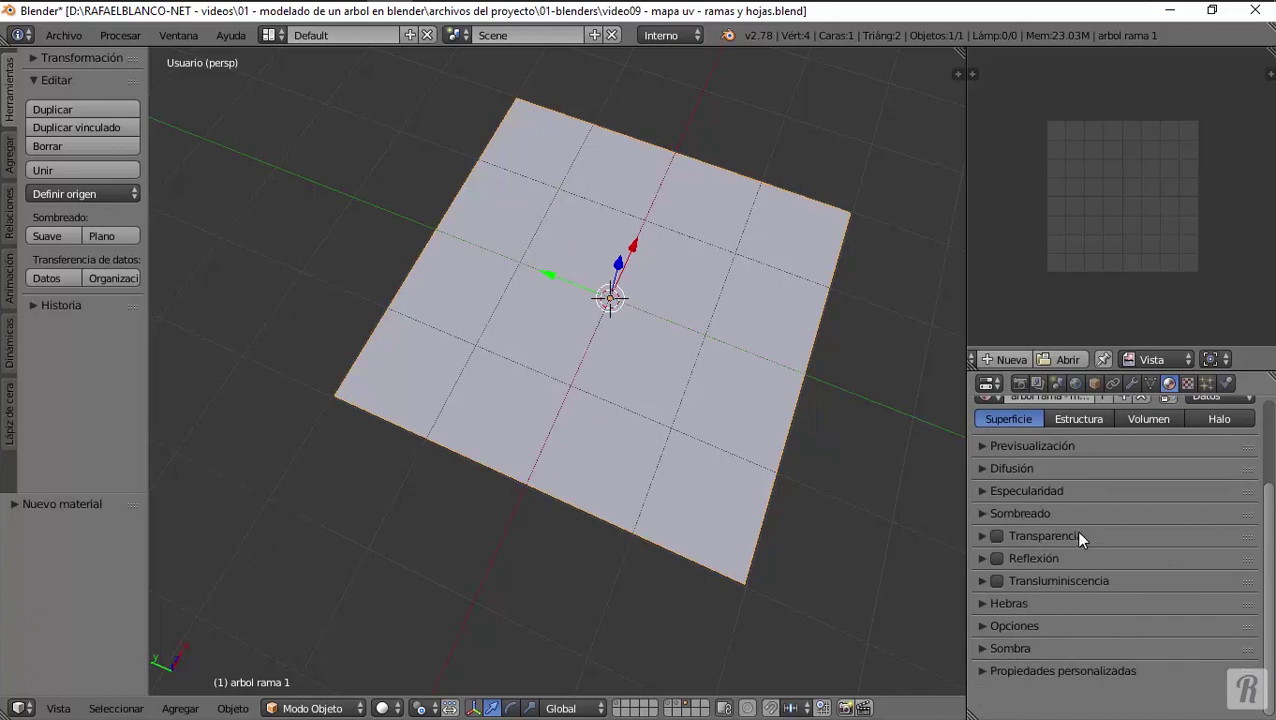
left_click(977, 534)
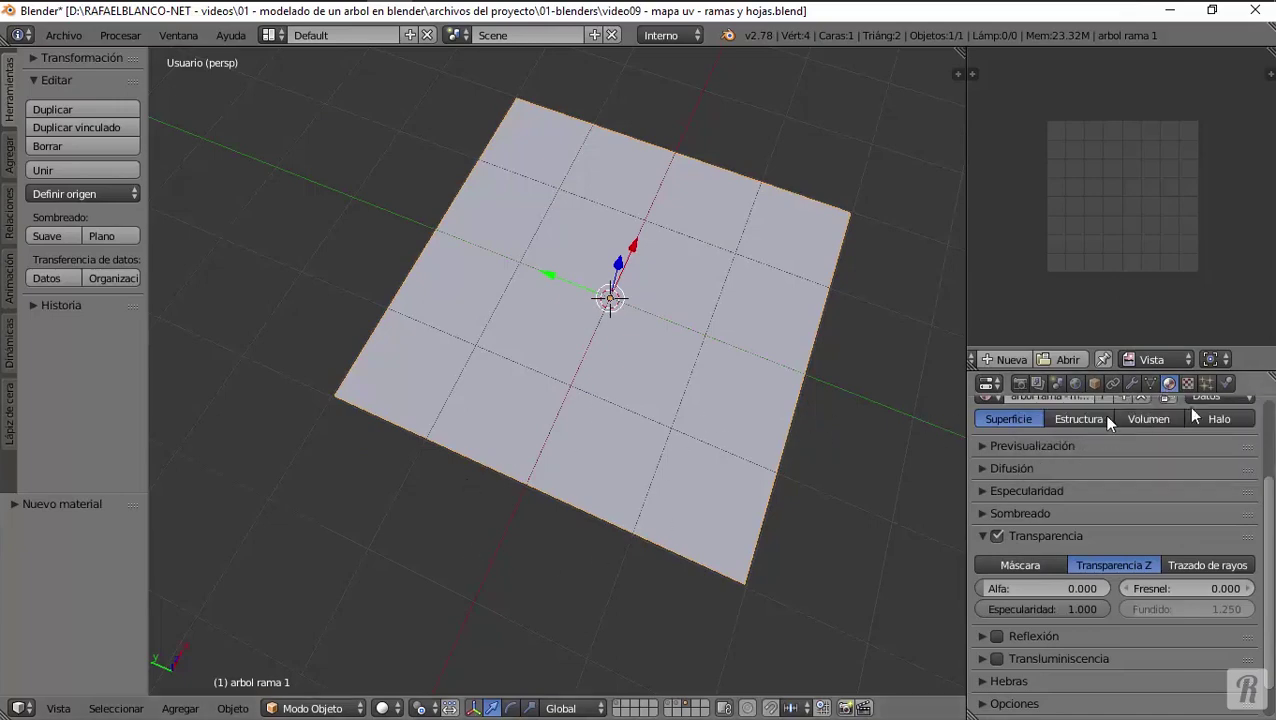
left_click(982, 535)
scroll(1010, 551, "up", 3)
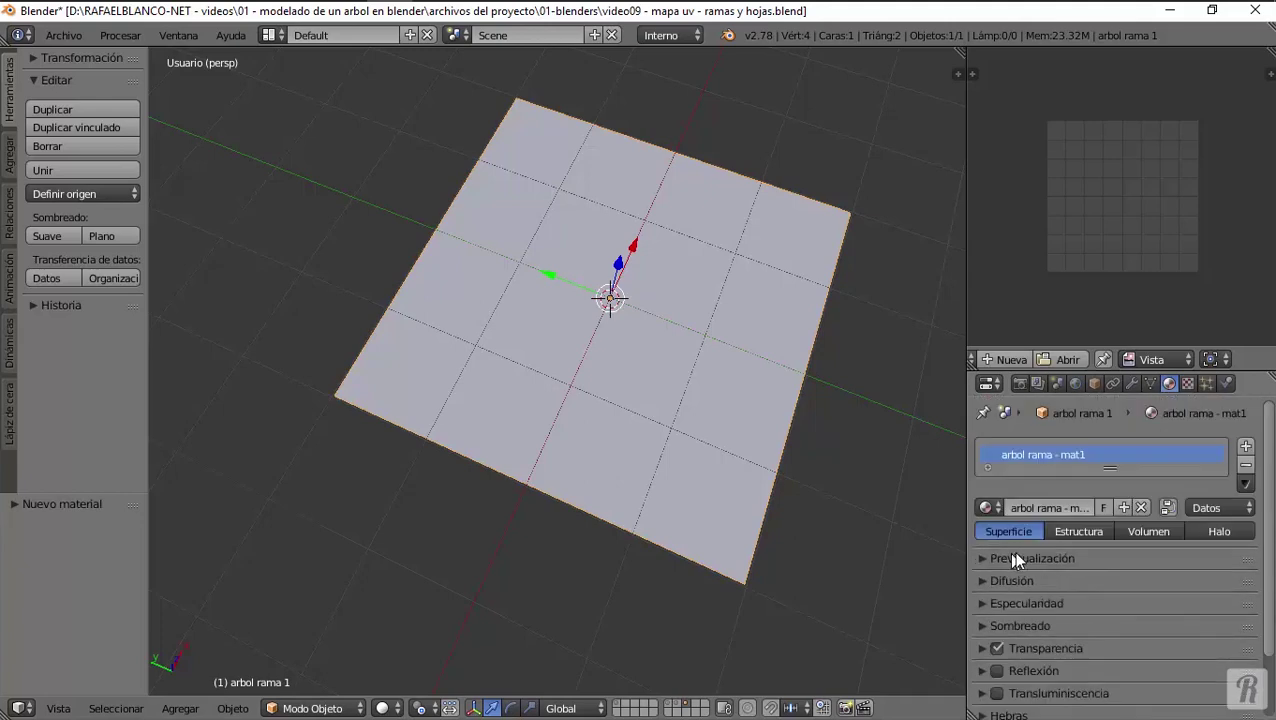
left_click(981, 559)
left_click(981, 559)
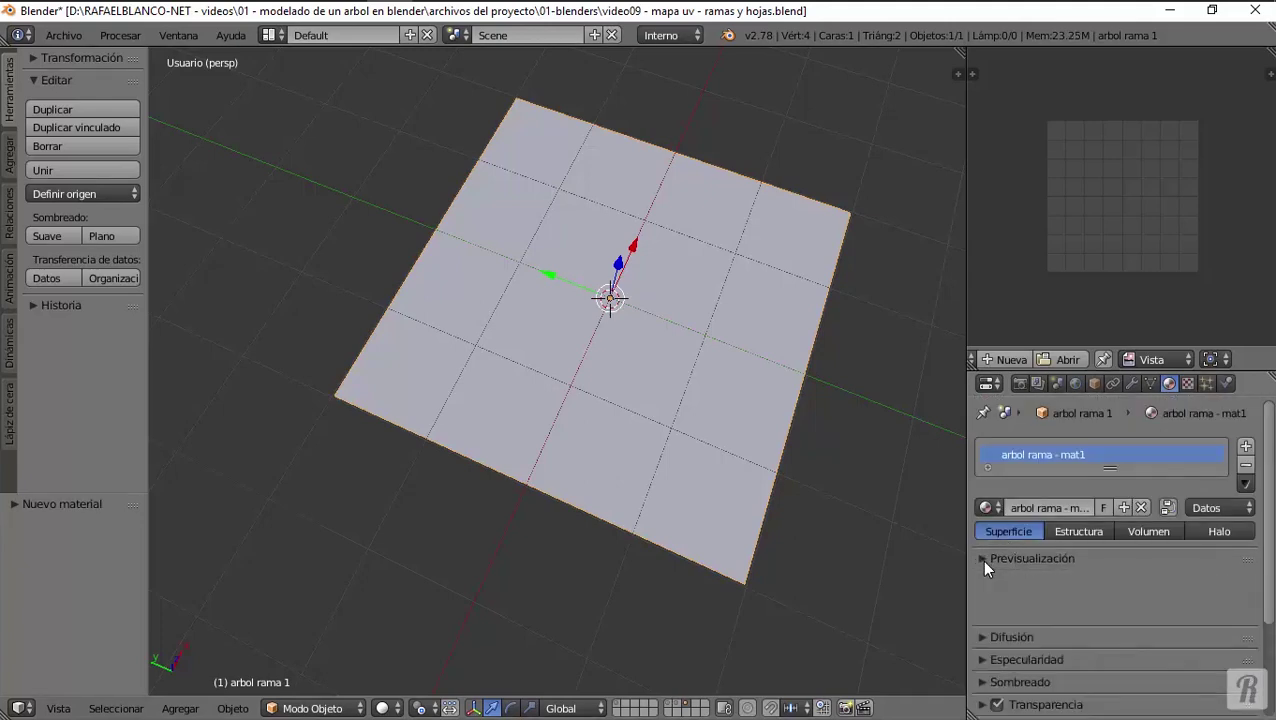
Add a new image texture to the material and name it "arbol rama - tex1".
left_click(1187, 385)
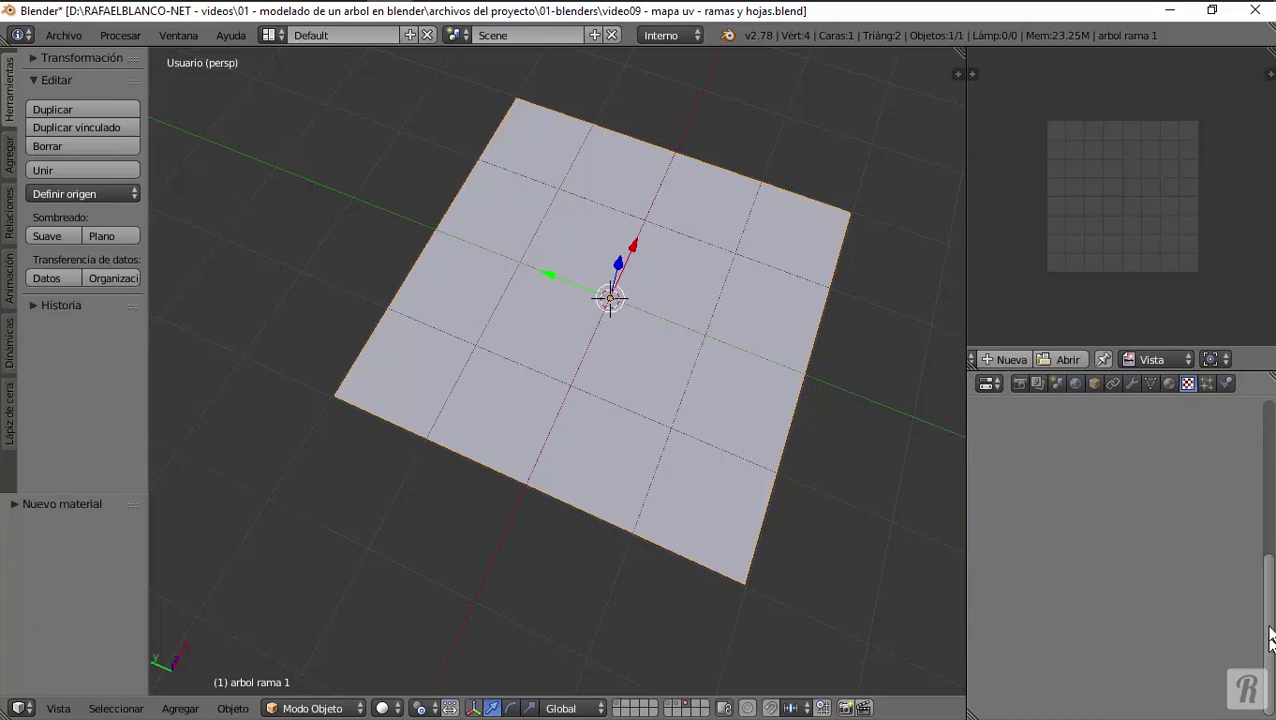
left_click_drag(1269, 630, 1265, 453)
left_click(1070, 572)
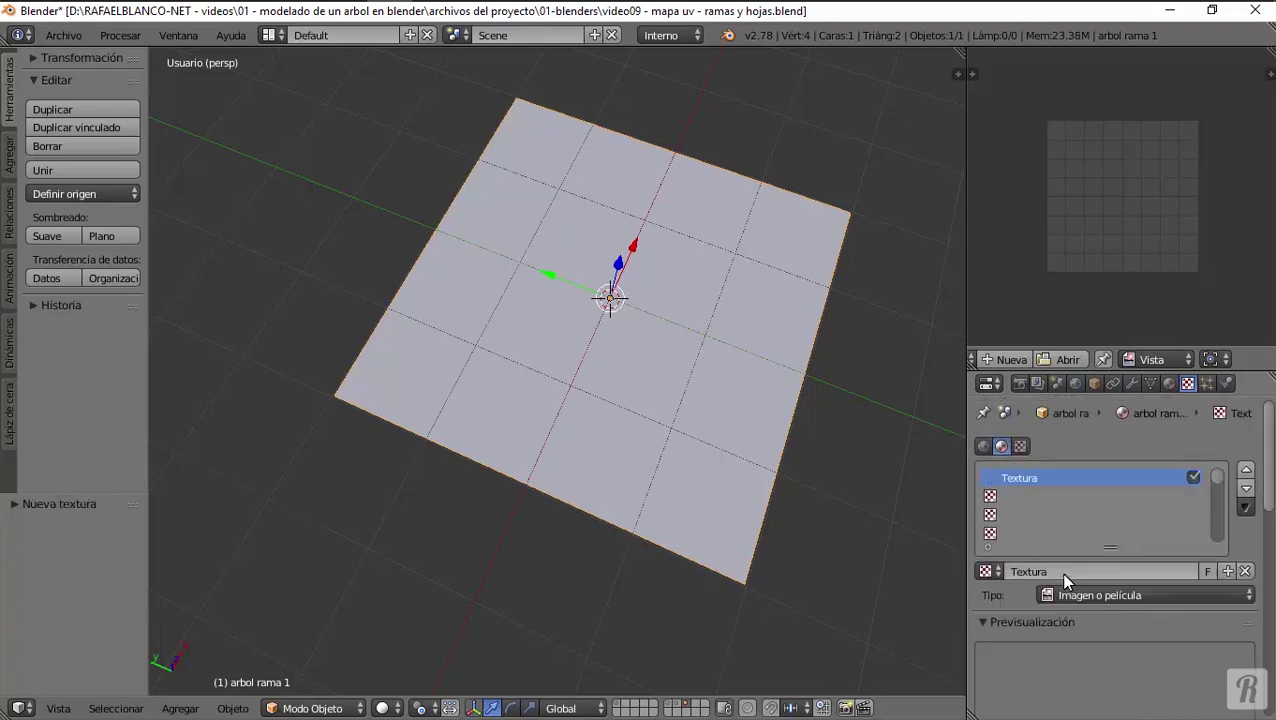
double_click(1057, 572)
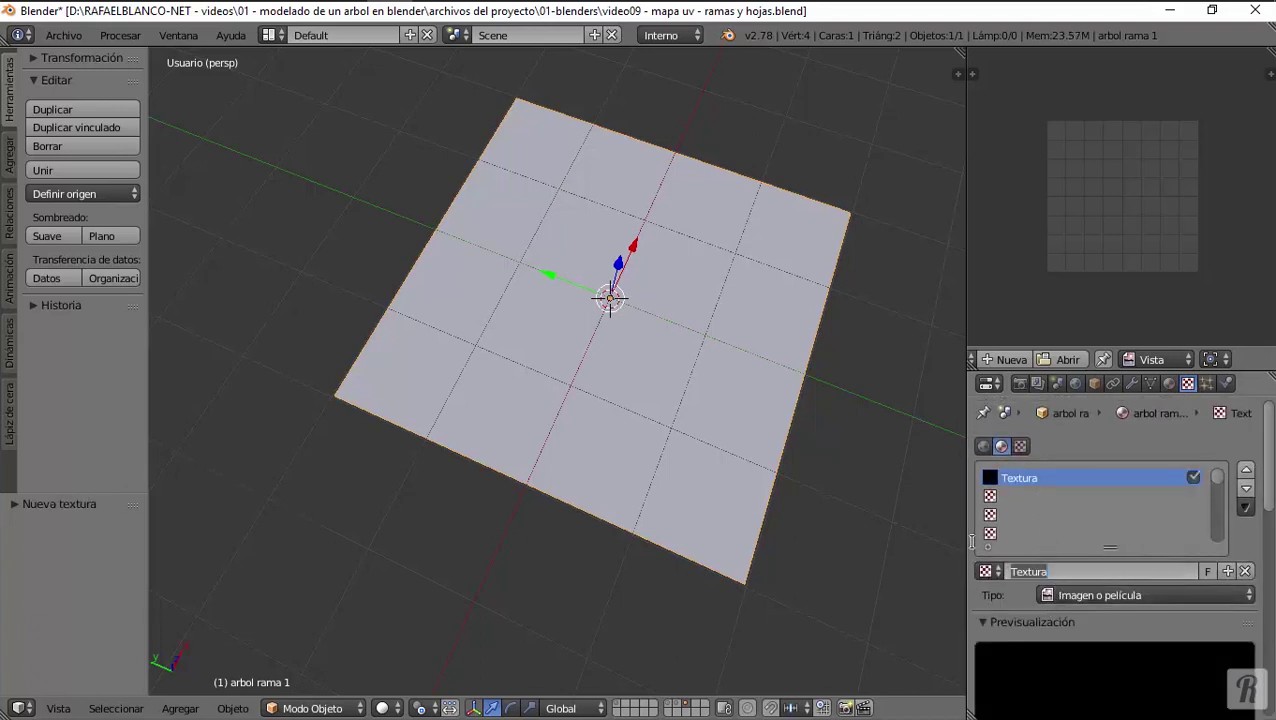
type("arbol rama - tex1")
key("Return")
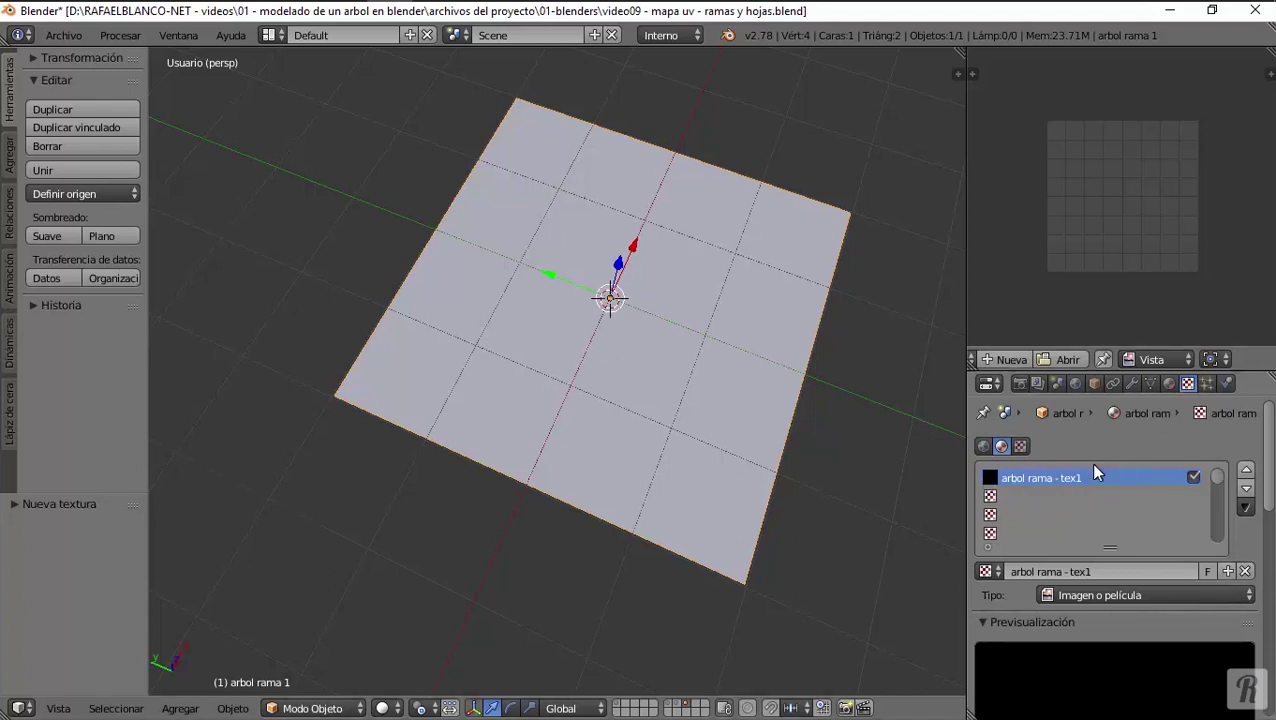
Collapse the texture's Previsualización and Influencia sections and leave its Imagen section expanded.
scroll(1074, 555, "down", 8)
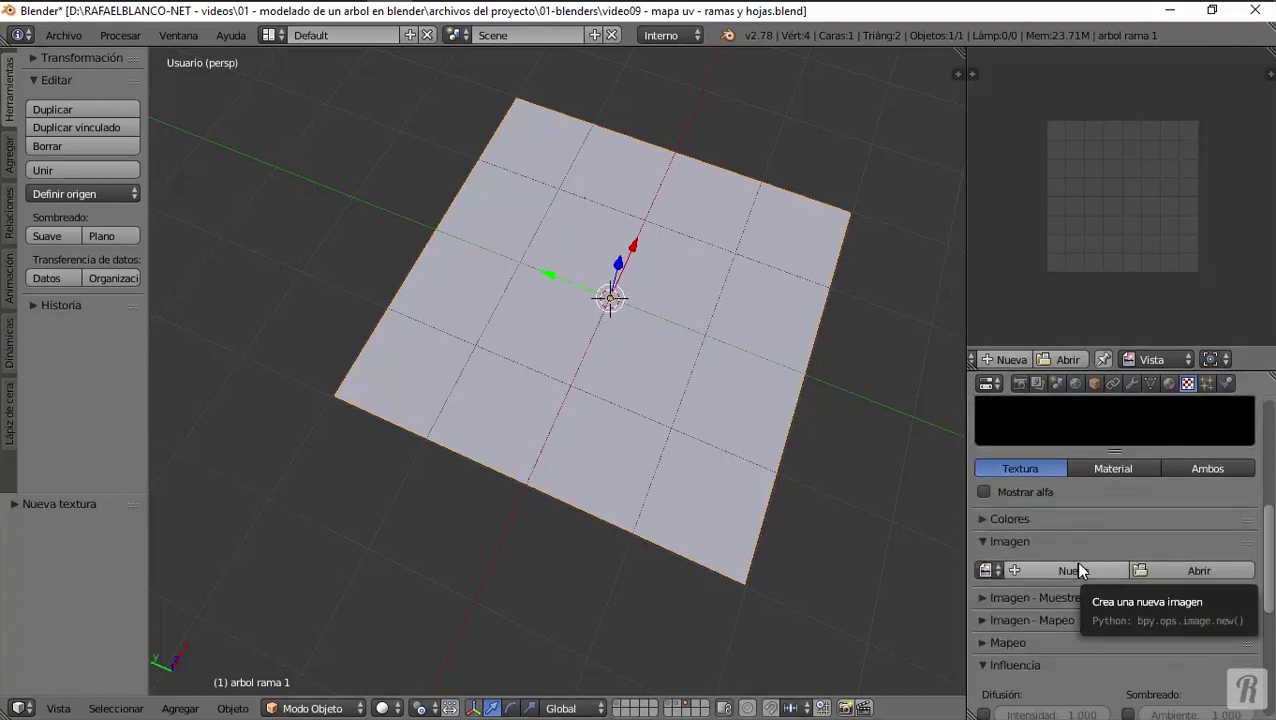
scroll(1040, 527, "up", 8)
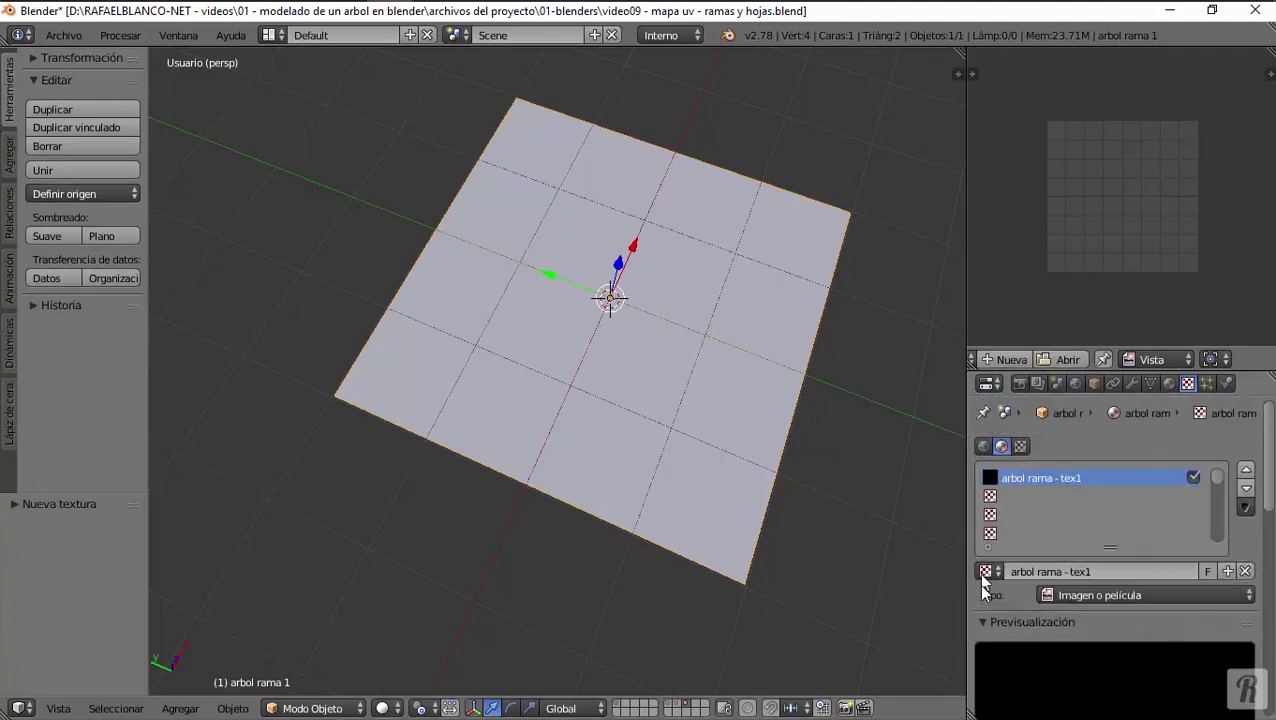
left_click(980, 622)
scroll(985, 595, "down", 5)
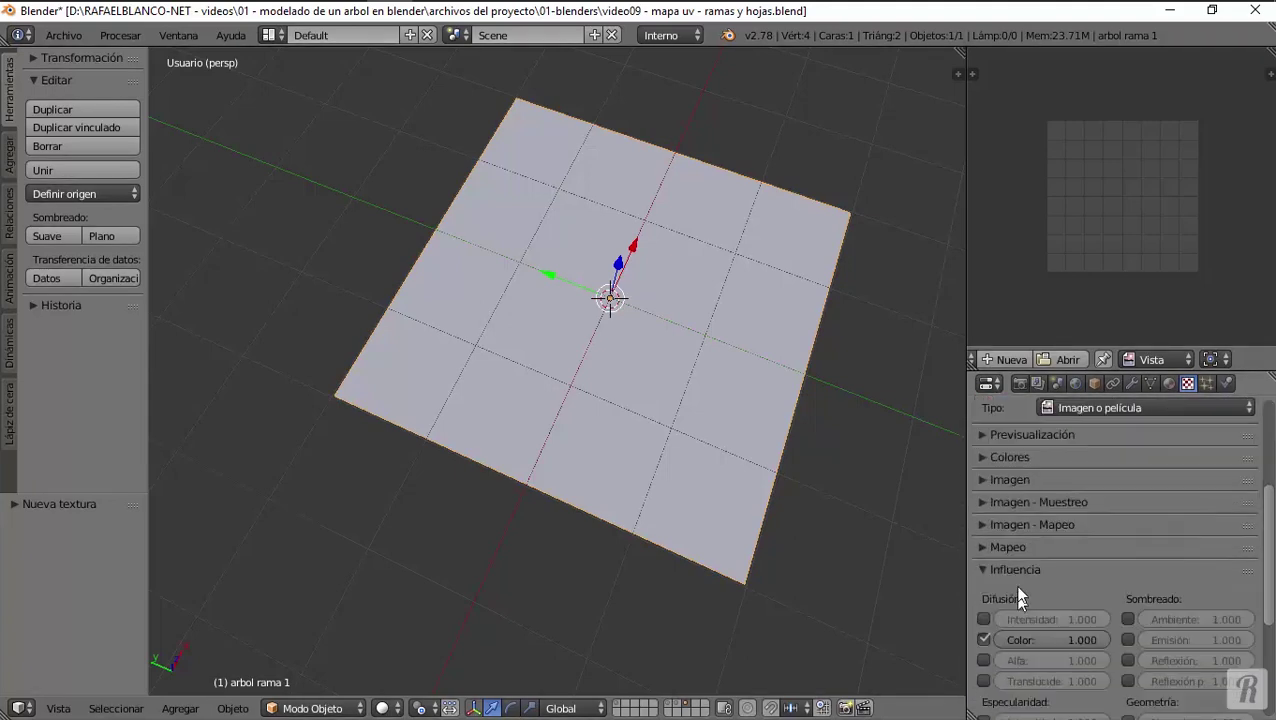
left_click(982, 569)
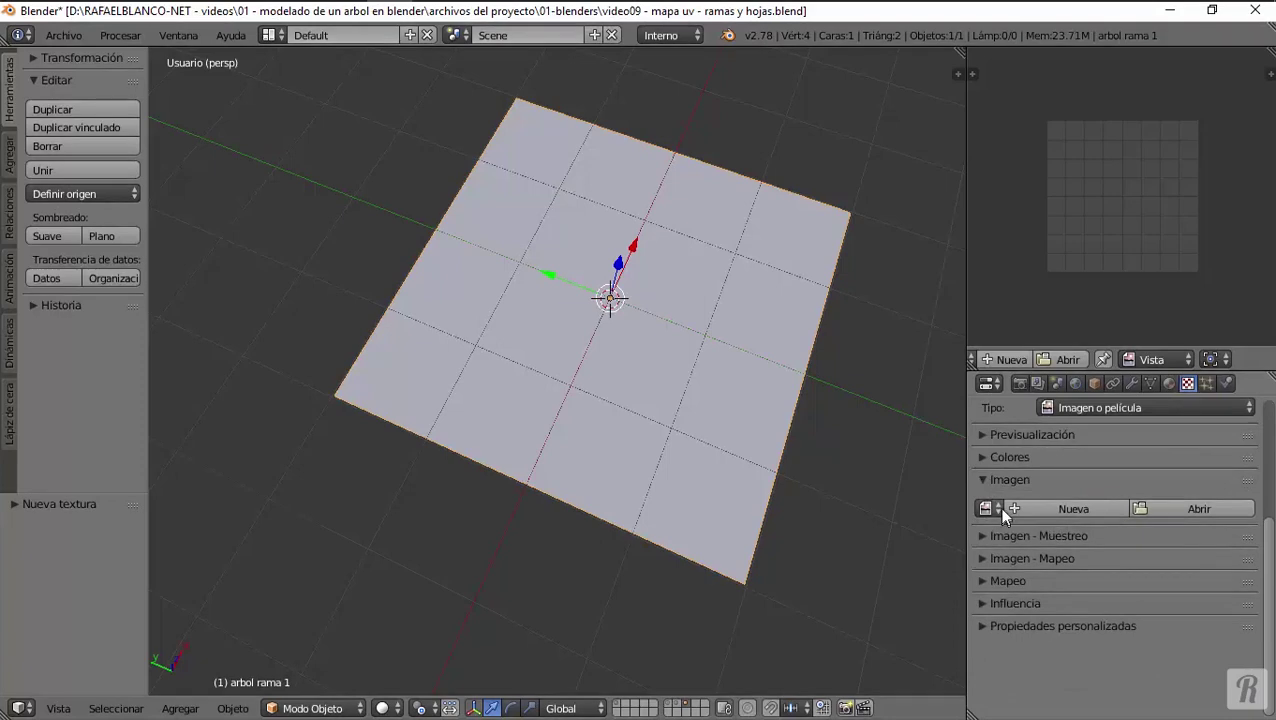
Load arbol-follaje-1.png from the project's 02-imagenes folder as the texture's image, browsing the files as thumbnails.
left_click(994, 507)
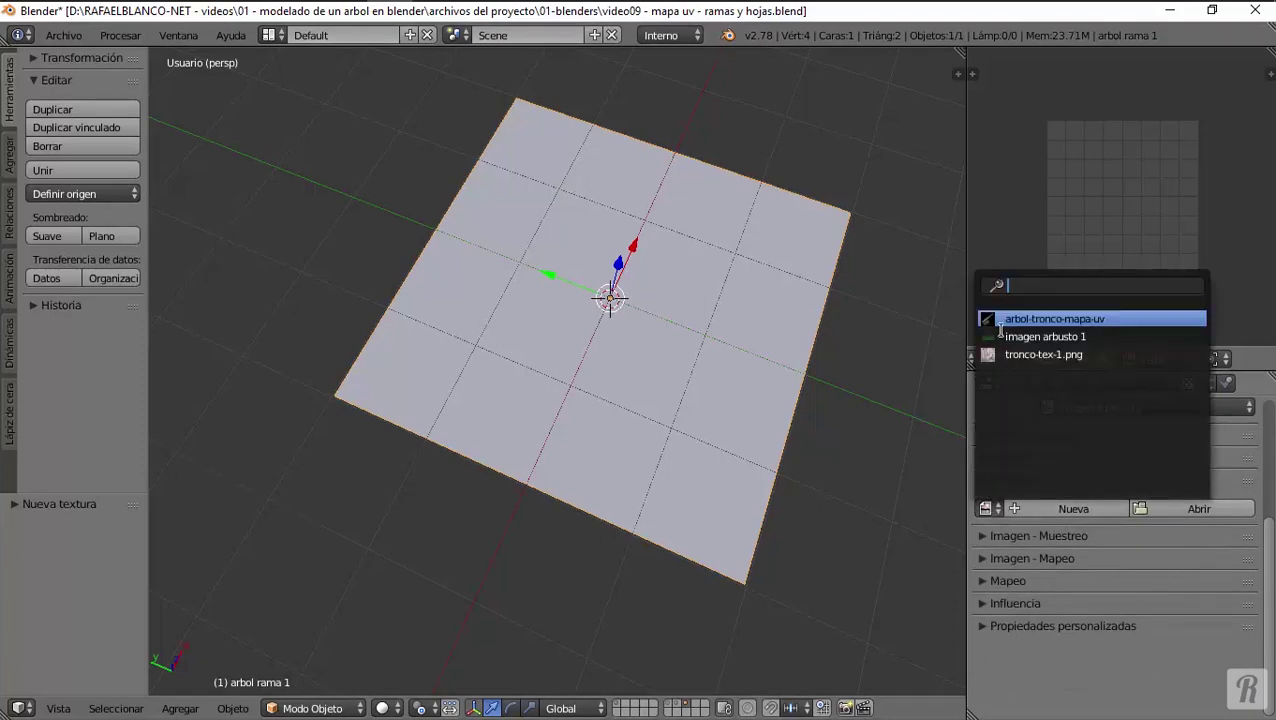
left_click(1221, 511)
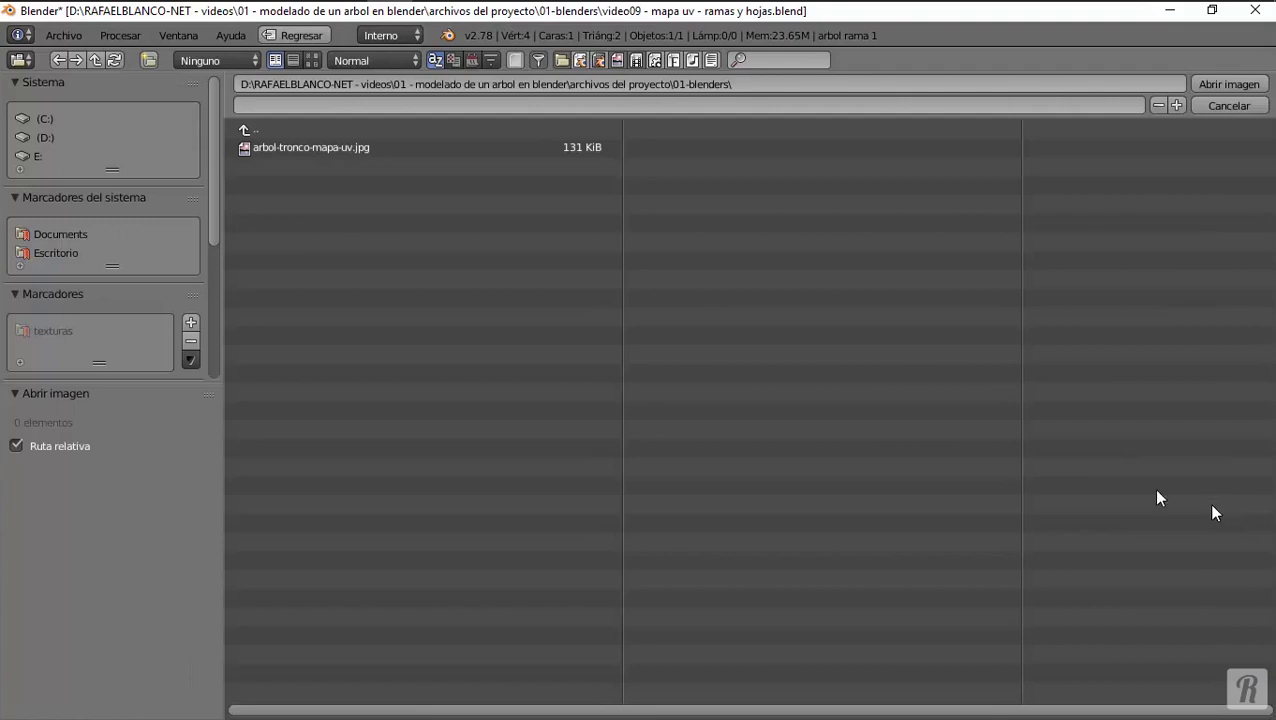
left_click(53, 137)
left_click(59, 230)
left_click(60, 138)
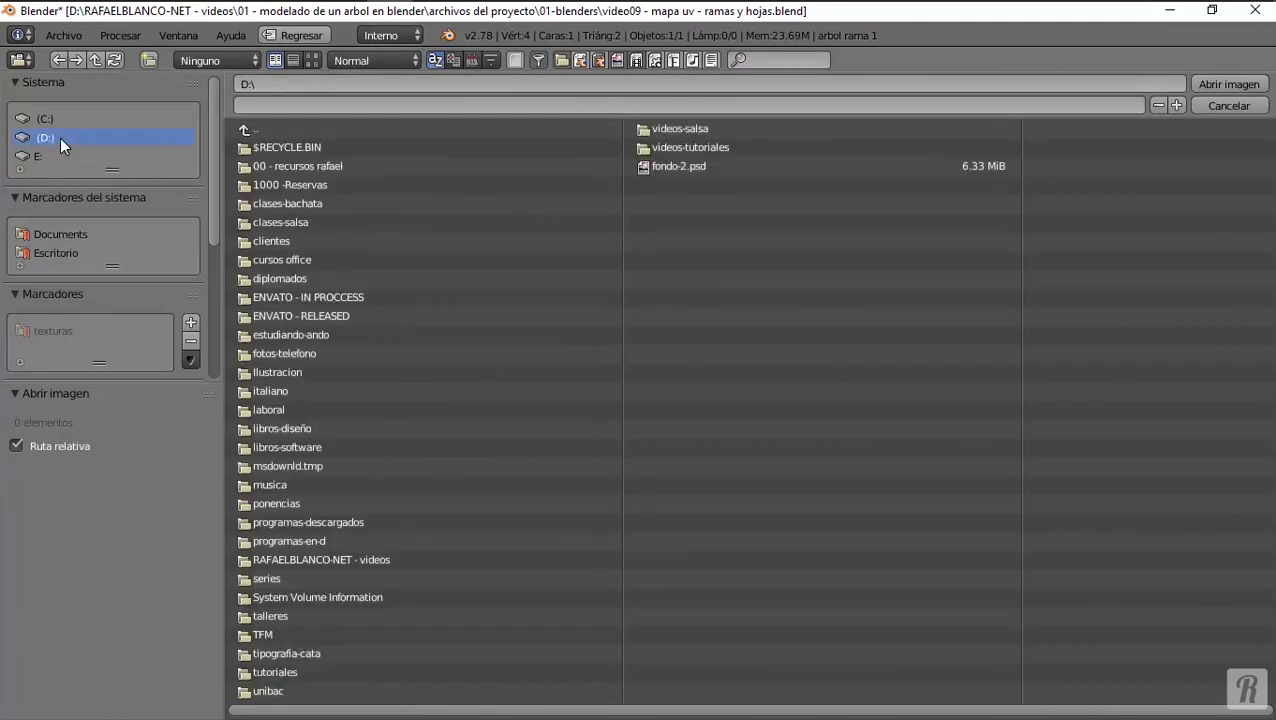
left_click(310, 562)
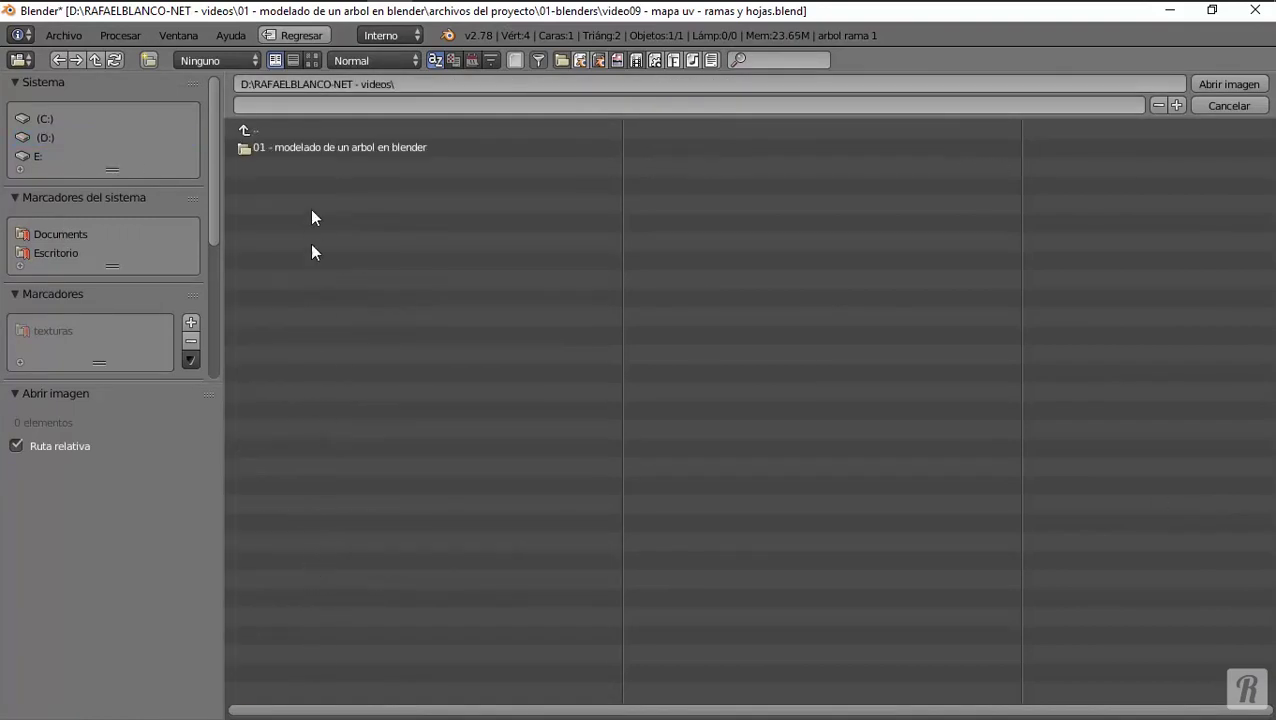
double_click(262, 149)
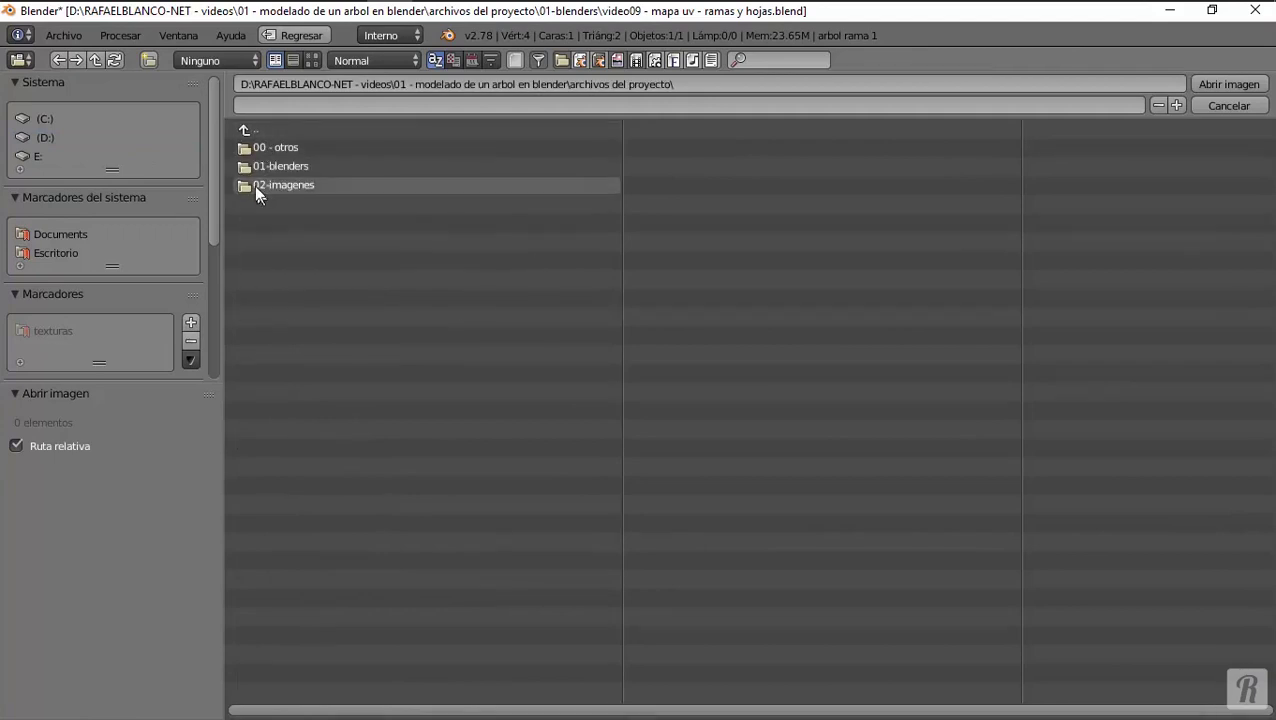
double_click(254, 185)
left_click(312, 60)
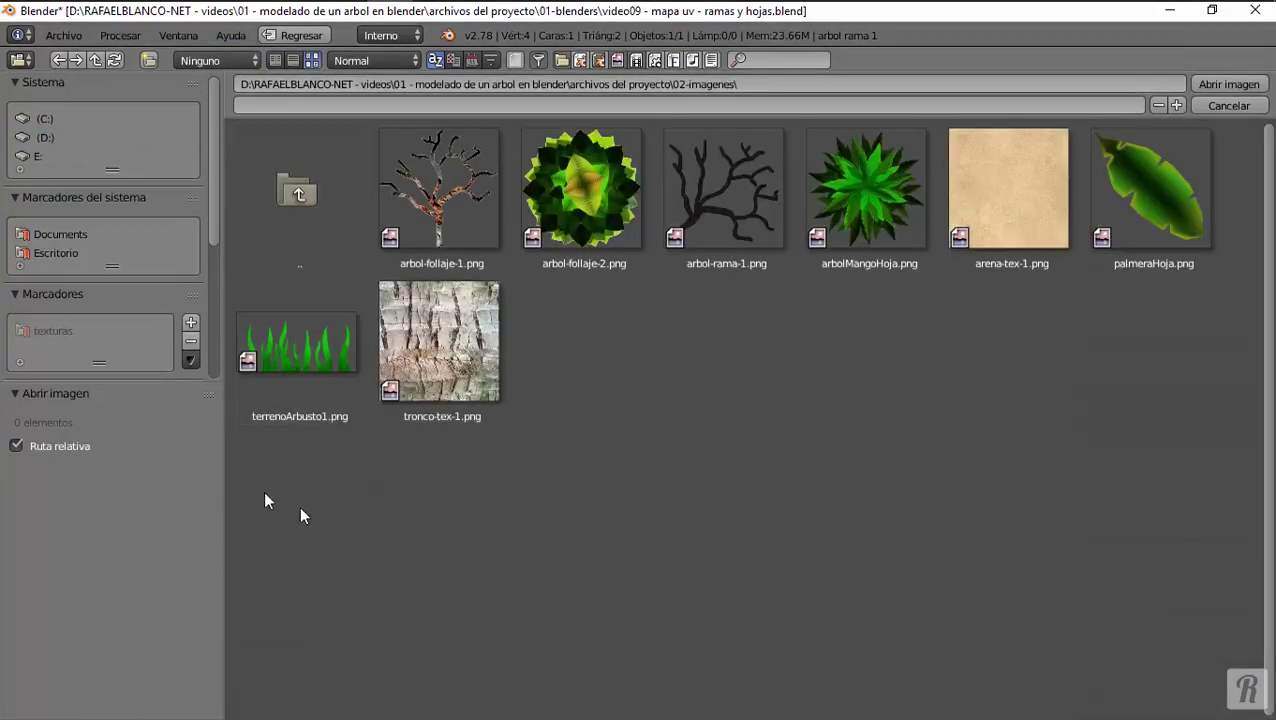
left_click(439, 162)
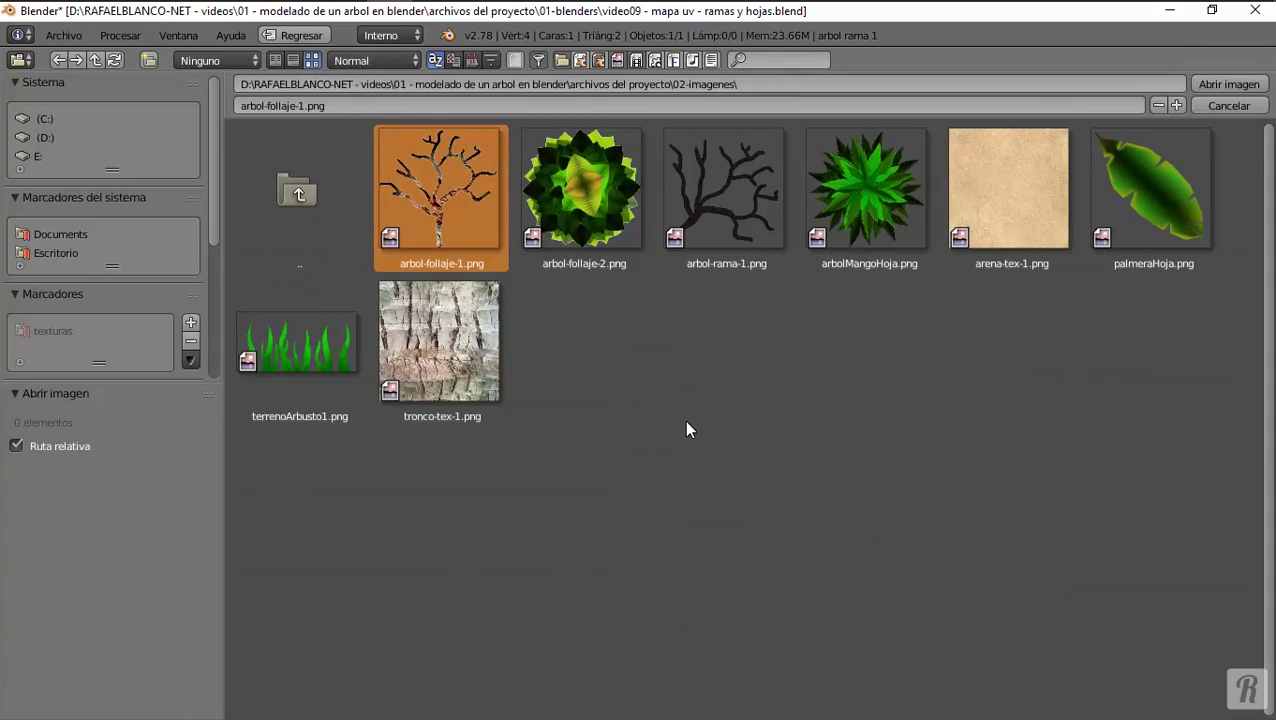
left_click(1222, 80)
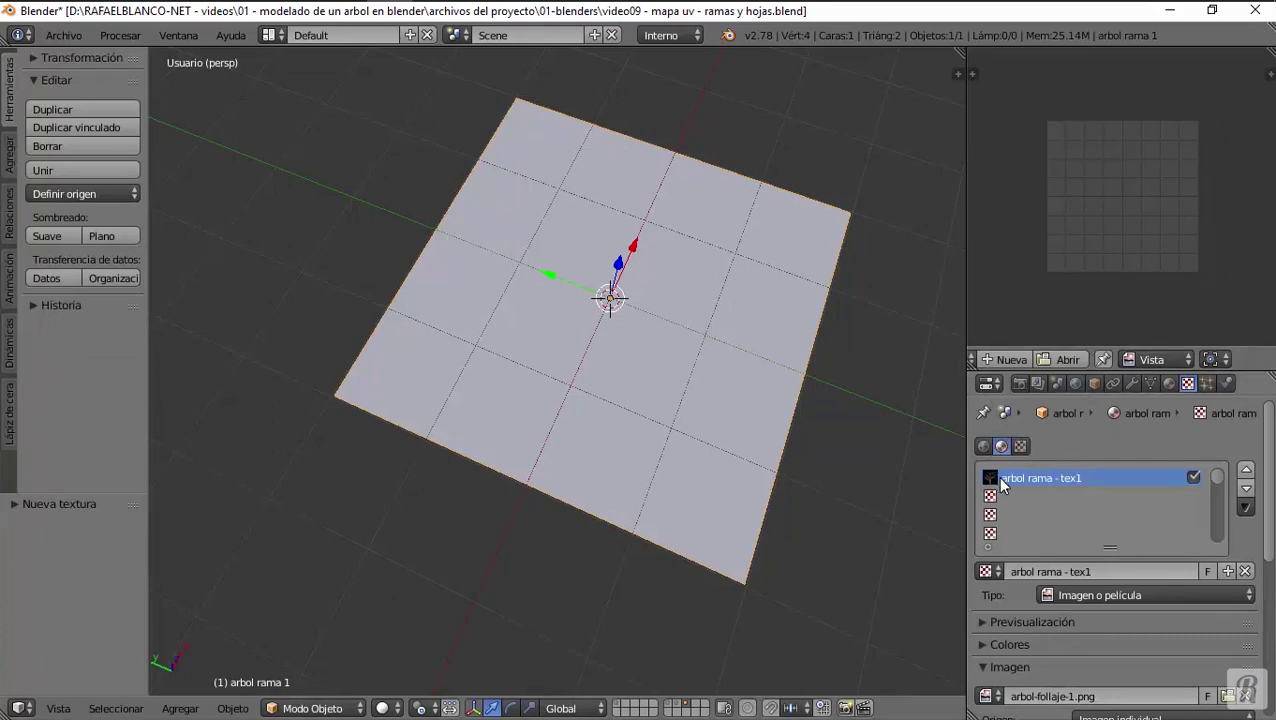
Switch the 3D view's shading to Textura.
scroll(1039, 363, "up", 4)
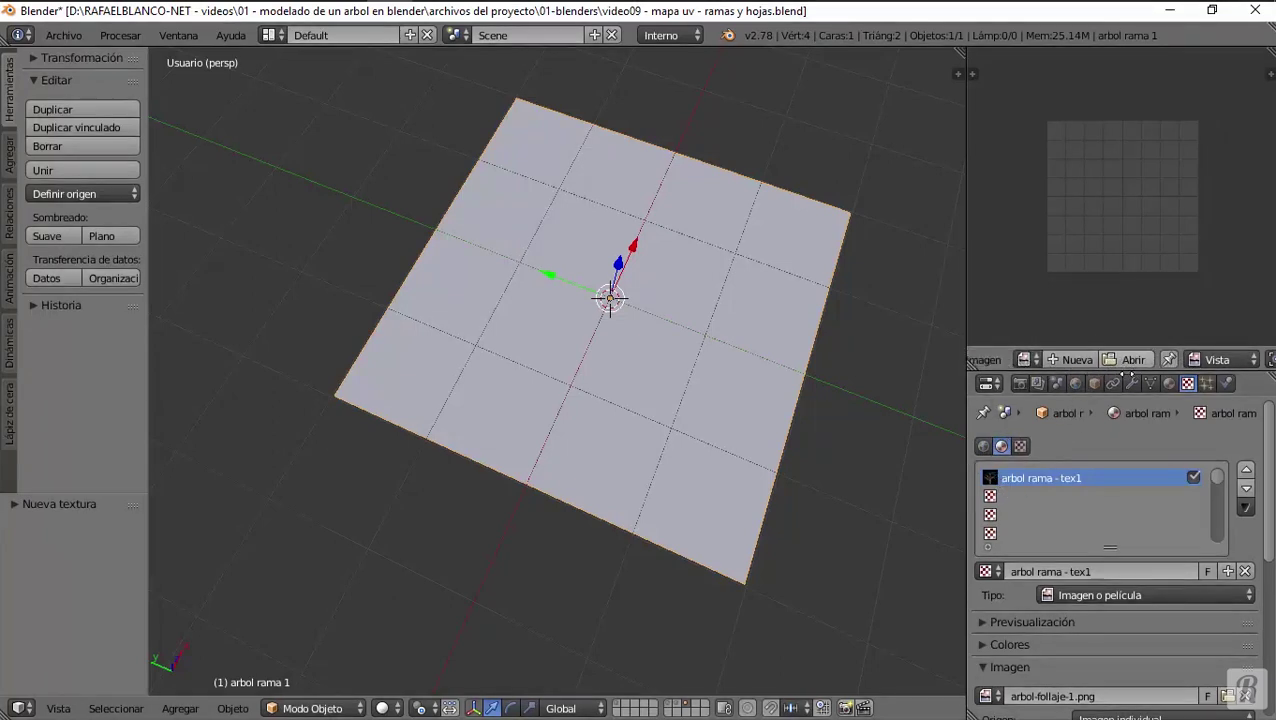
left_click(1083, 359)
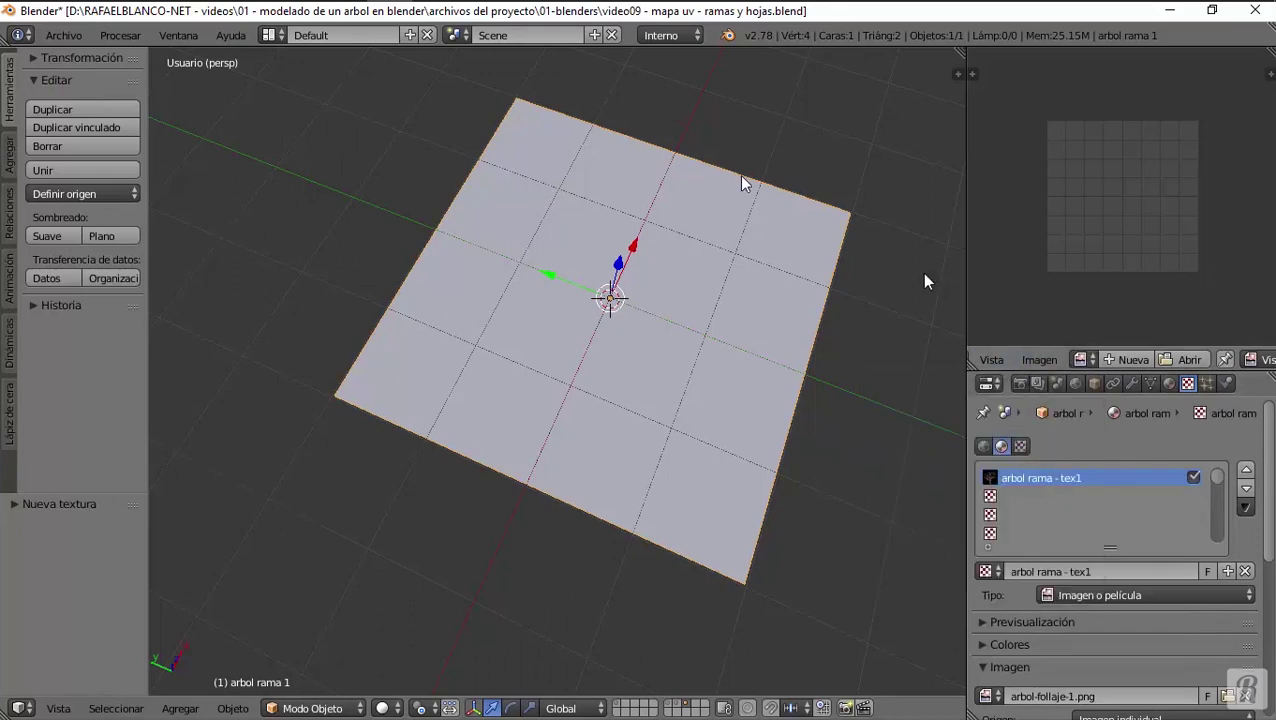
middle_click_drag(474, 396, 547, 339)
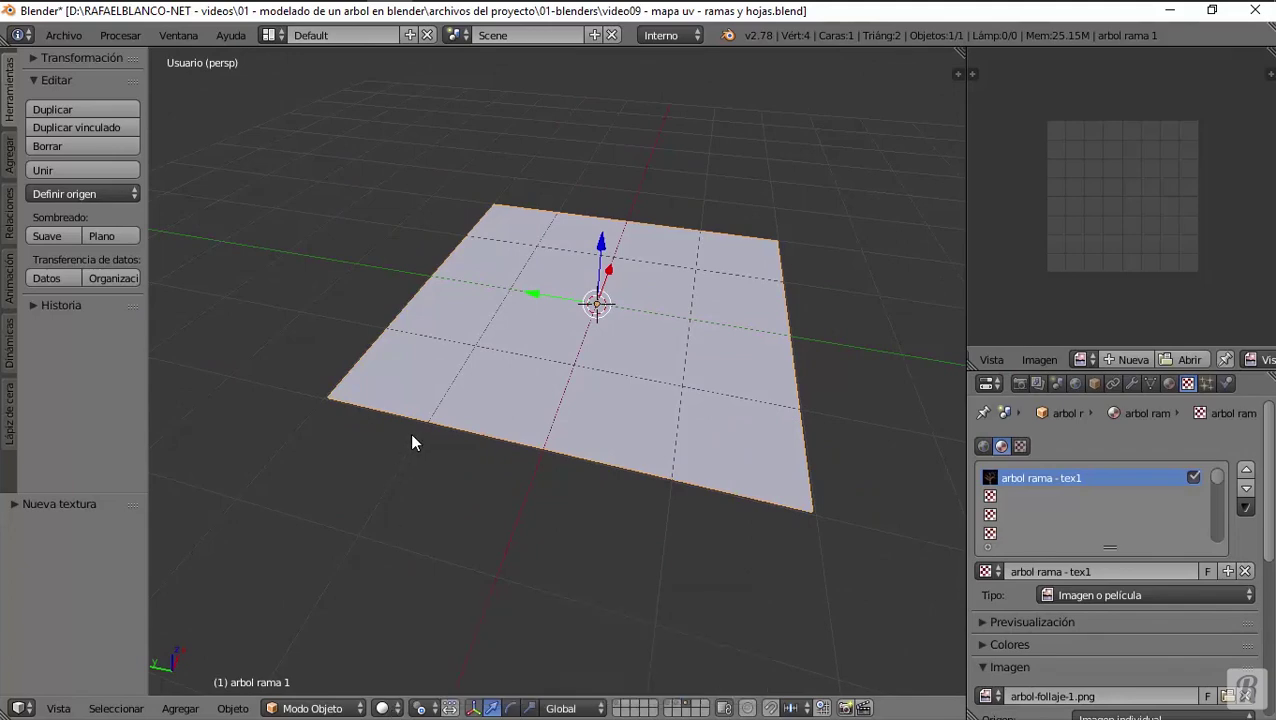
left_click(383, 708)
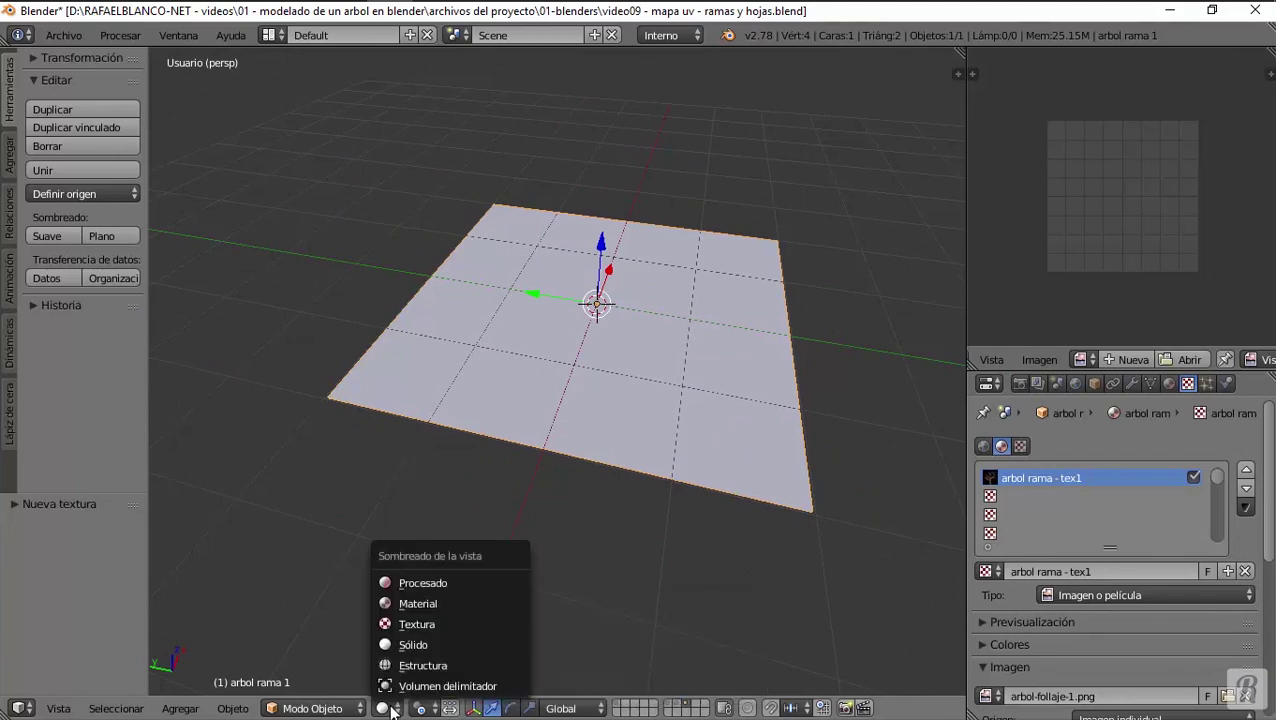
left_click(396, 624)
mouse_move(550, 373)
middle_mouse_down()
mouse_move(729, 402)
mouse_move(708, 262)
mouse_move(516, 208)
mouse_move(473, 319)
mouse_move(527, 418)
middle_mouse_up()
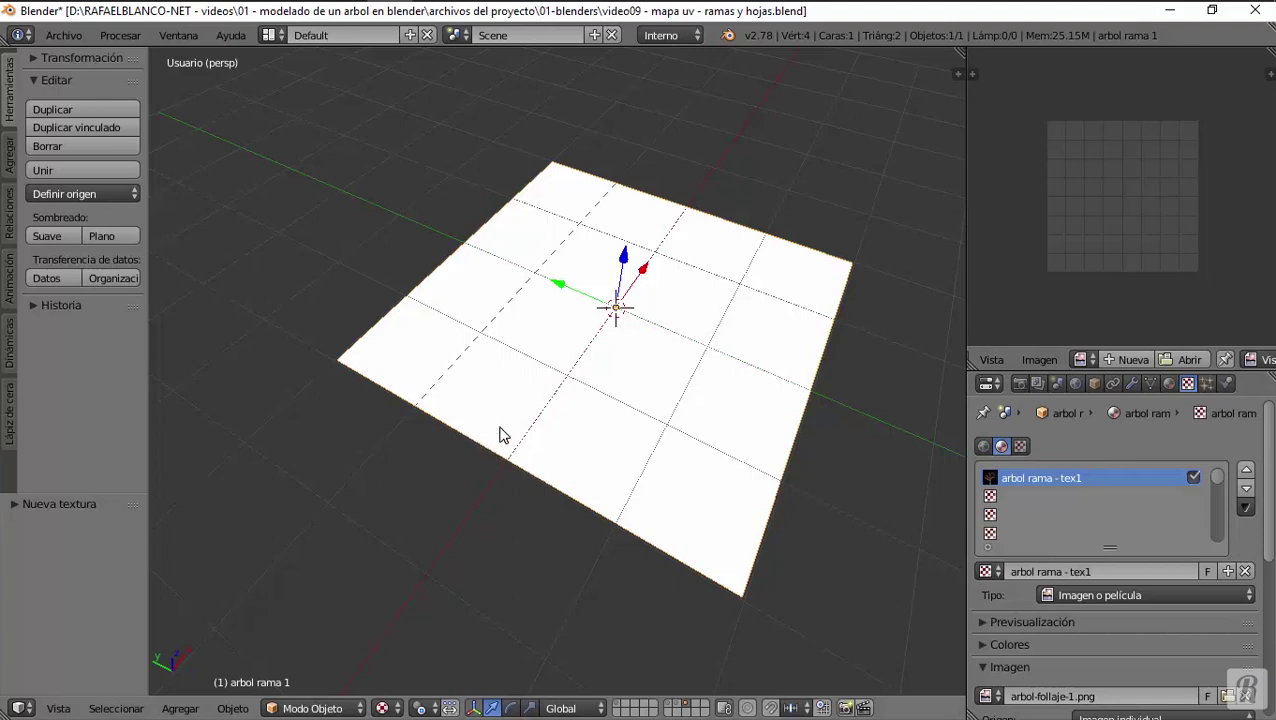
Enter Edit Mode on the plane and assign arbol-follaje-1.png to its UV map in the image editor.
left_click(320, 707)
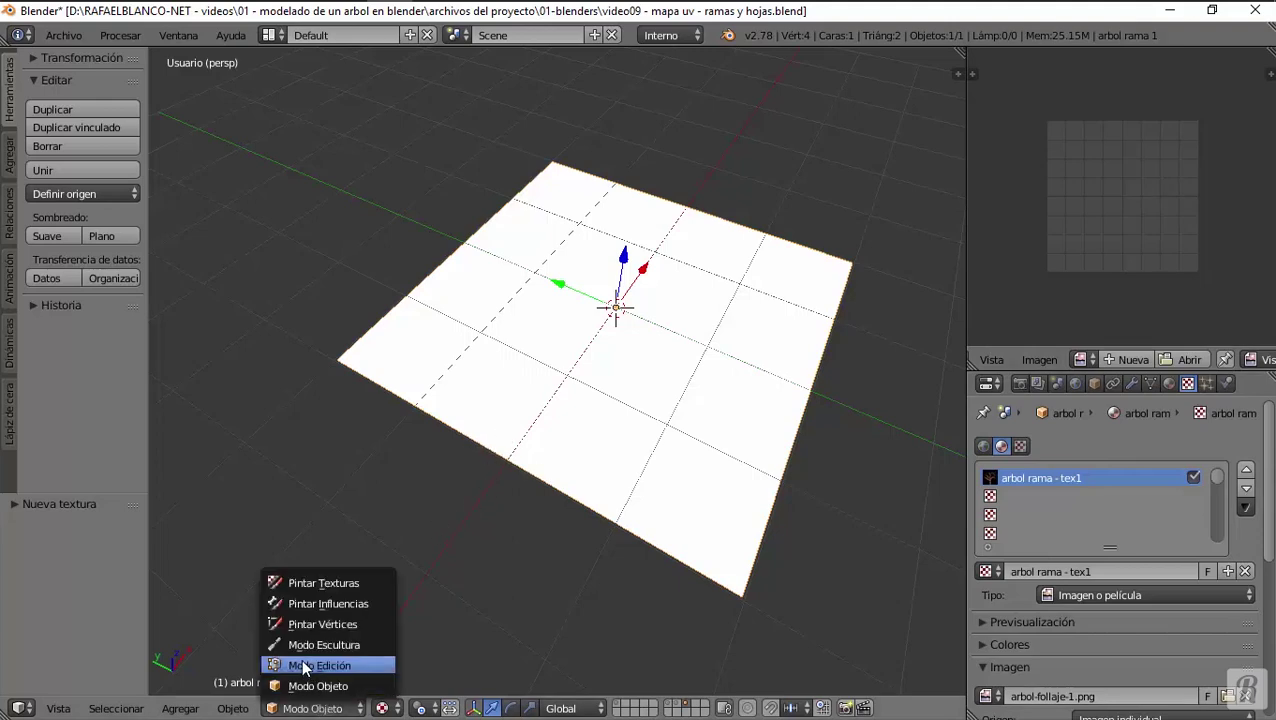
left_click(305, 666)
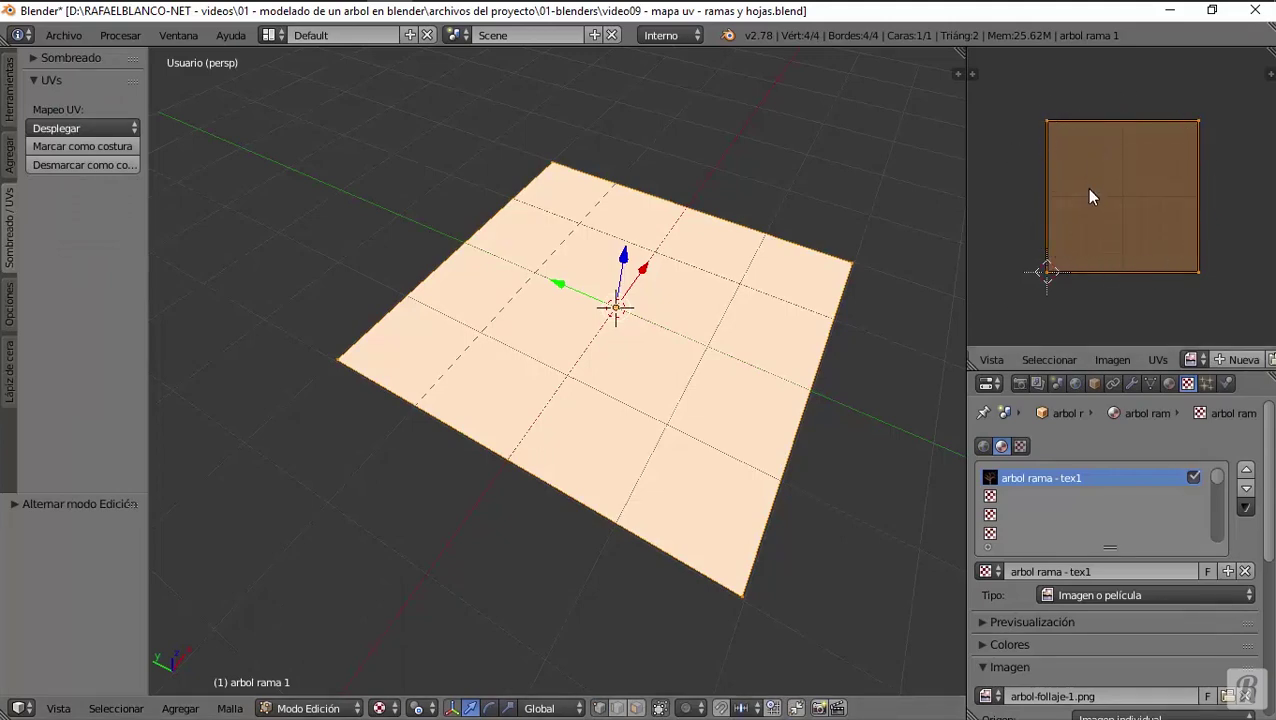
left_click(1192, 359)
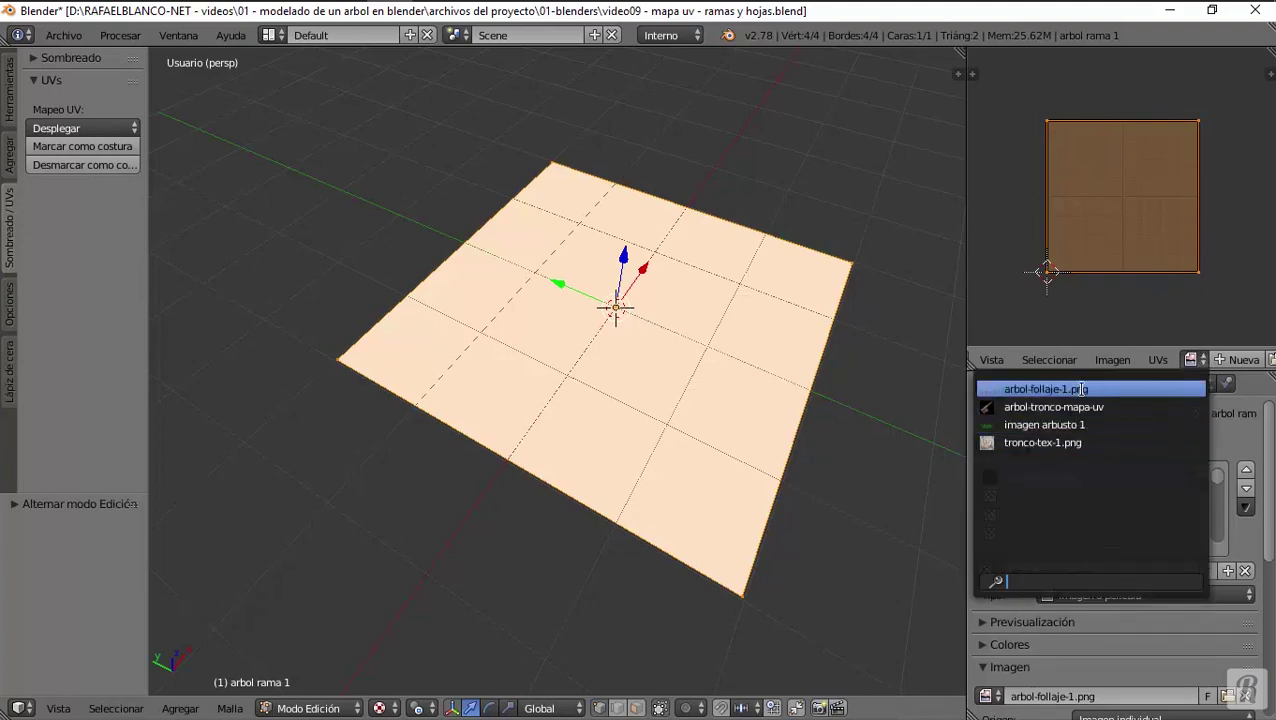
left_click(1020, 390)
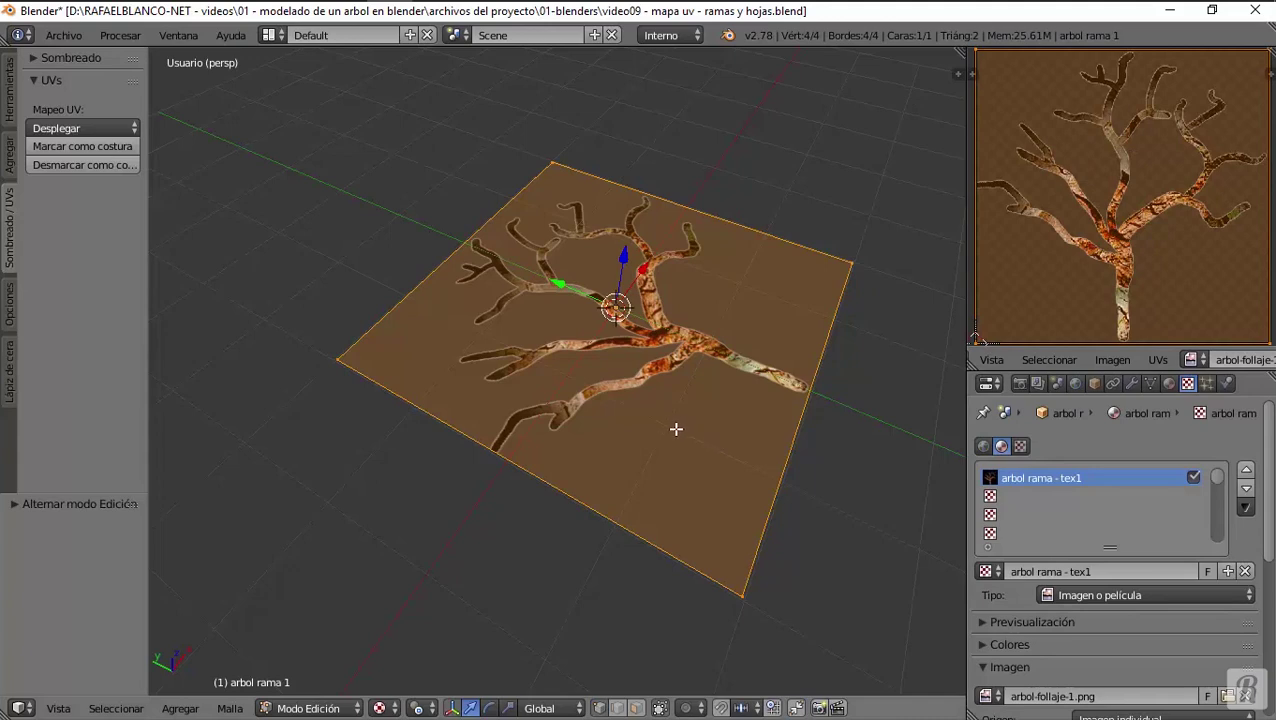
mouse_move(697, 424)
middle_mouse_down()
mouse_move(590, 402)
mouse_move(598, 262)
mouse_move(587, 436)
mouse_move(599, 237)
mouse_move(590, 440)
middle_mouse_up()
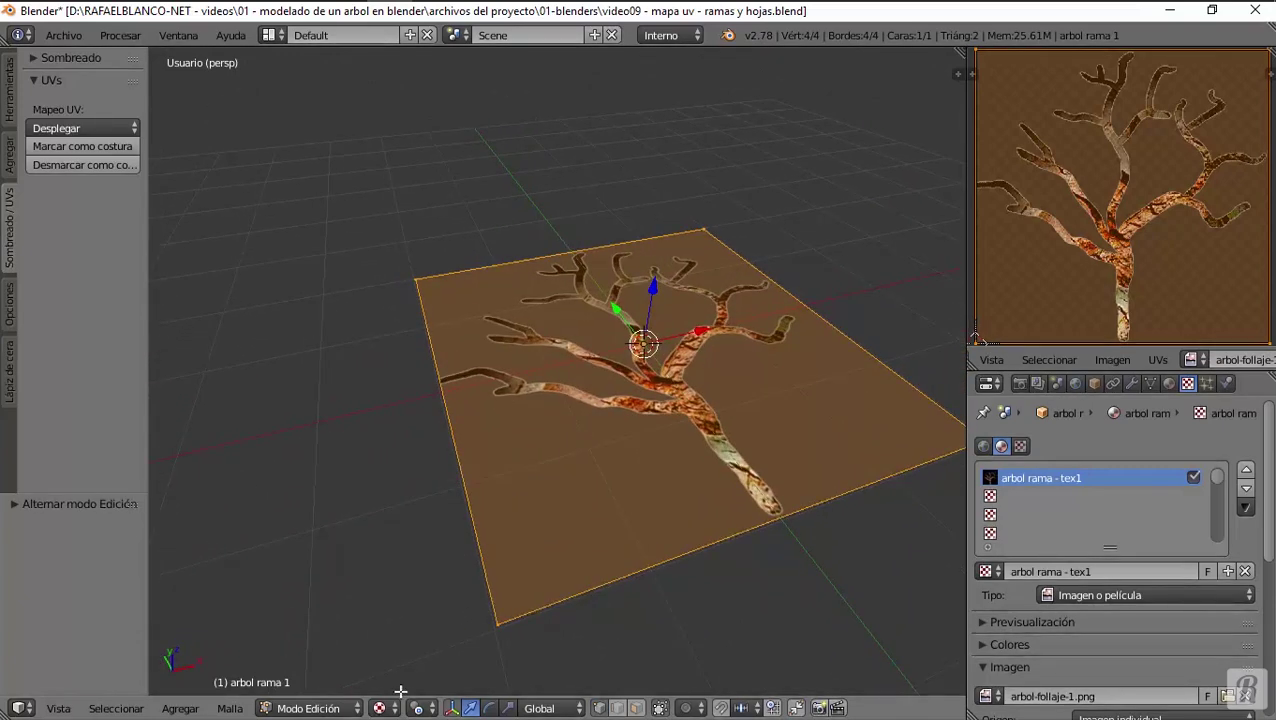
Switch the 3D view's shading to Material and return the plane to Object Mode.
left_click(393, 710)
left_click(416, 601)
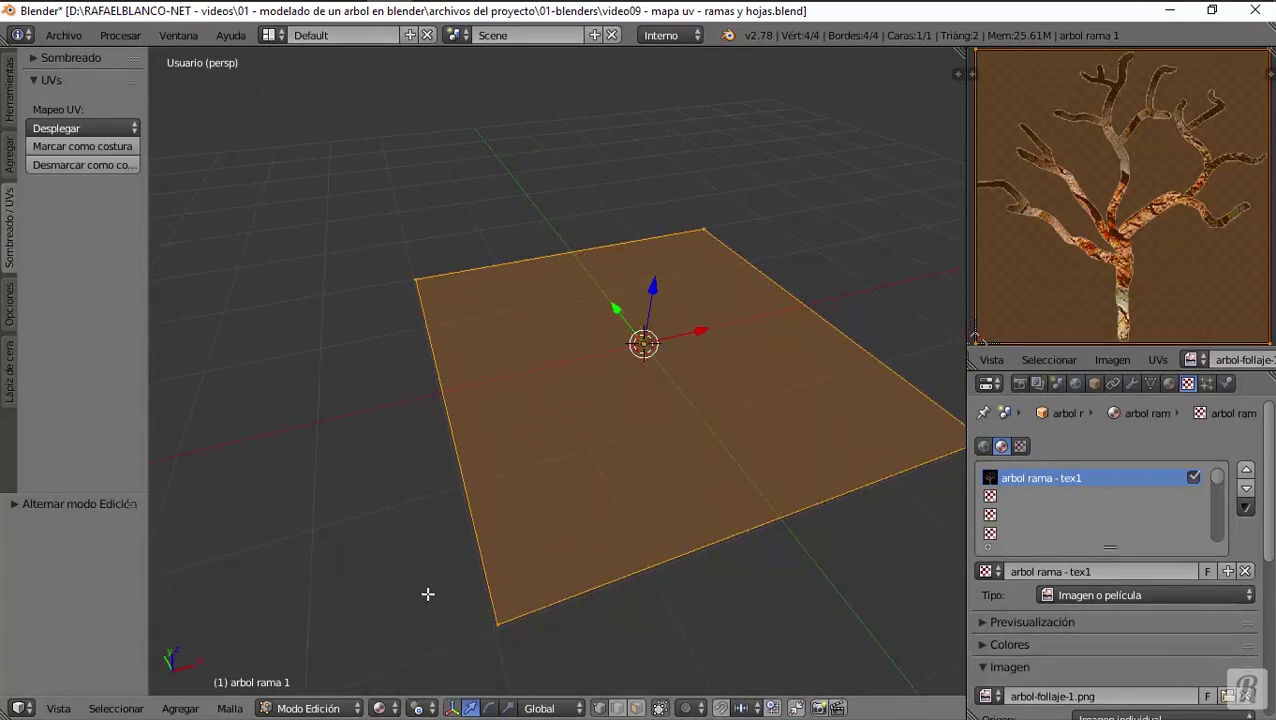
mouse_move(592, 450)
middle_mouse_down()
mouse_move(592, 268)
mouse_move(609, 362)
mouse_move(596, 465)
middle_mouse_up()
middle_click_drag(758, 437, 644, 404)
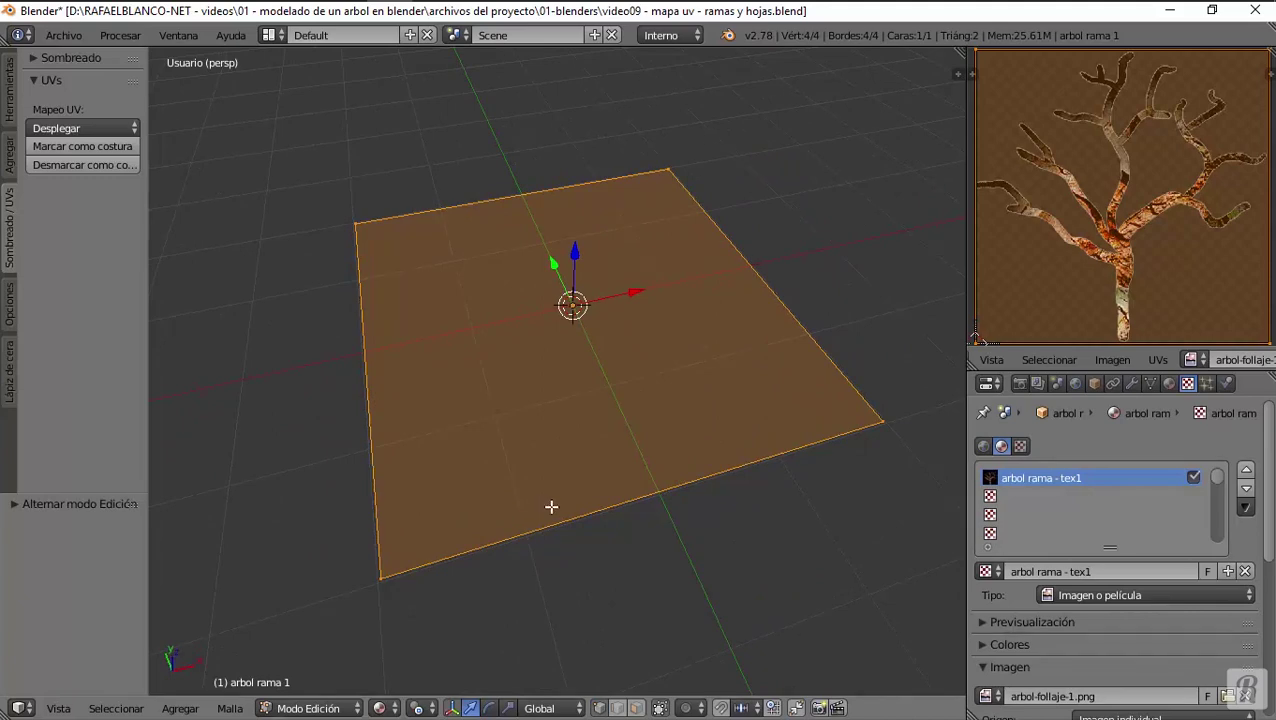
left_click(295, 708)
left_click(293, 686)
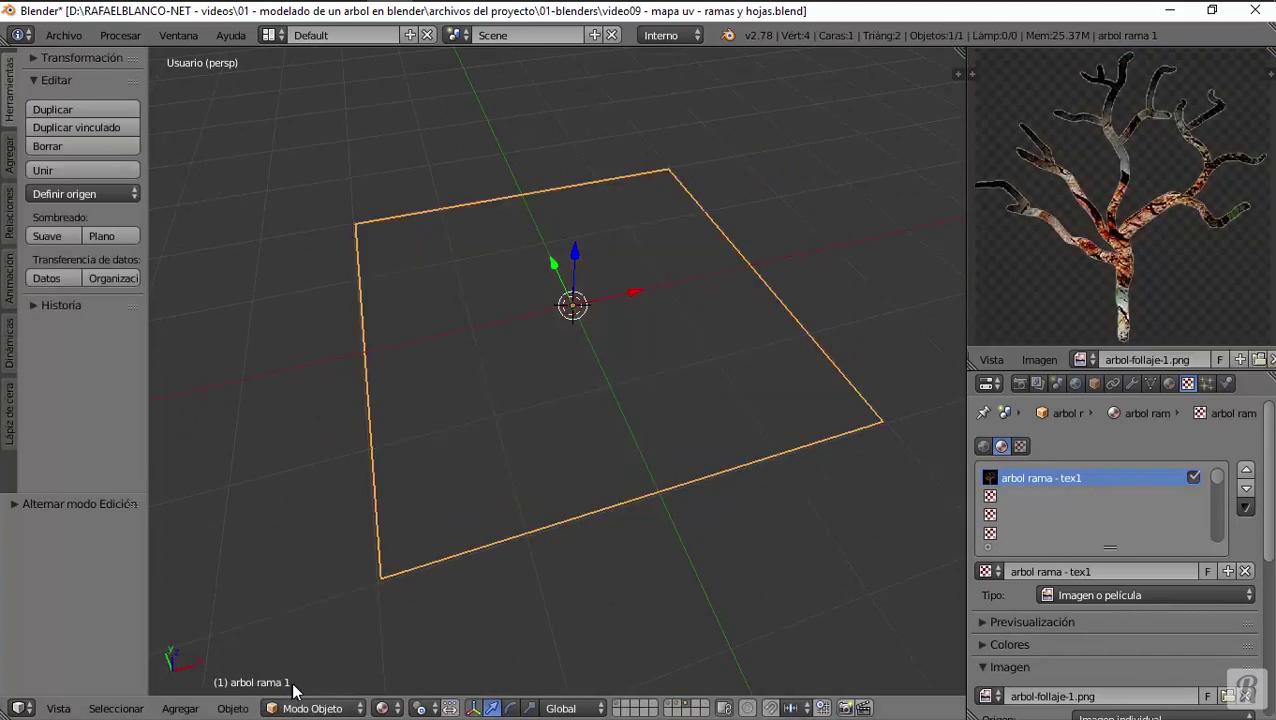
Review the Transparencia settings of the plane's material and collapse that section again.
left_click(1169, 384)
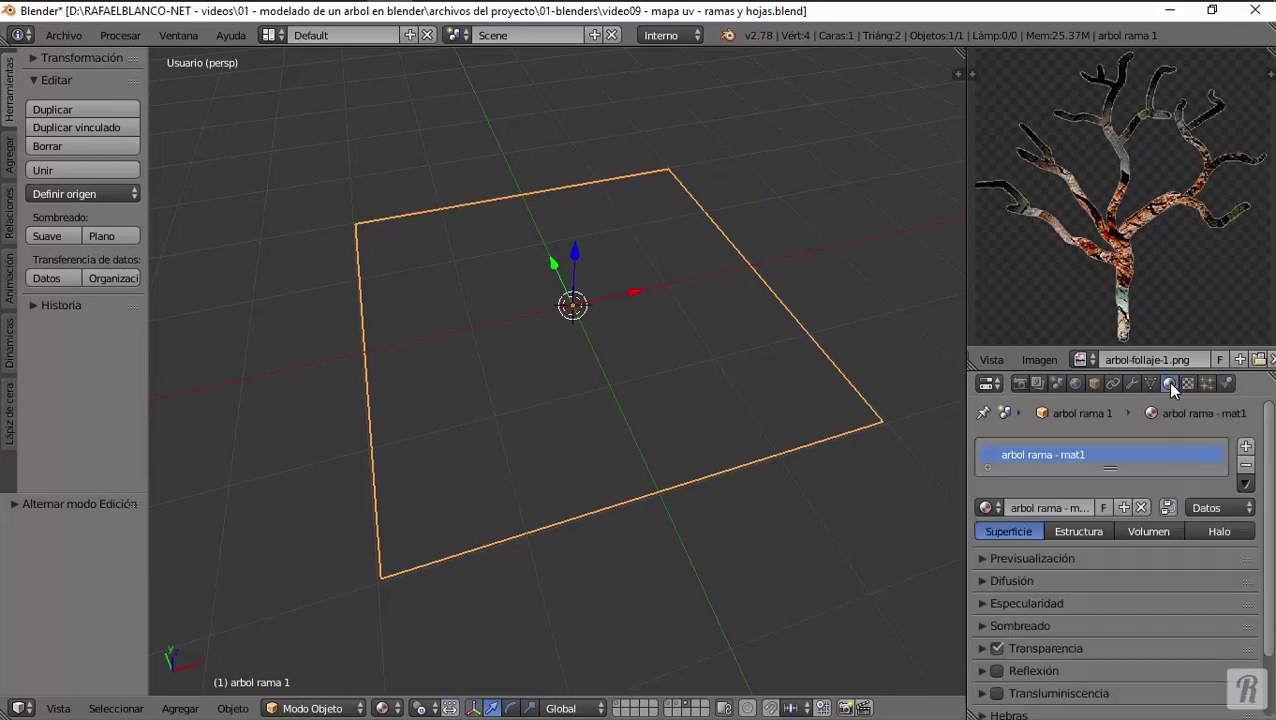
left_click(983, 647)
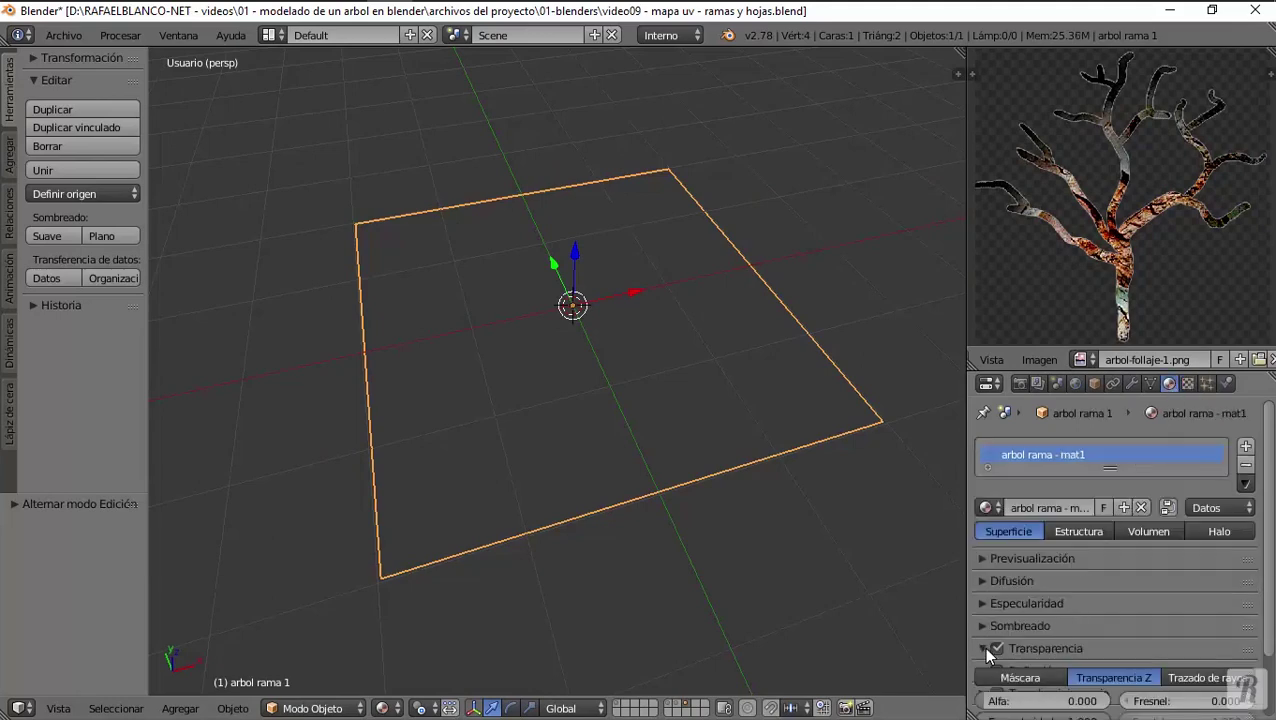
scroll(996, 650, "down", 3)
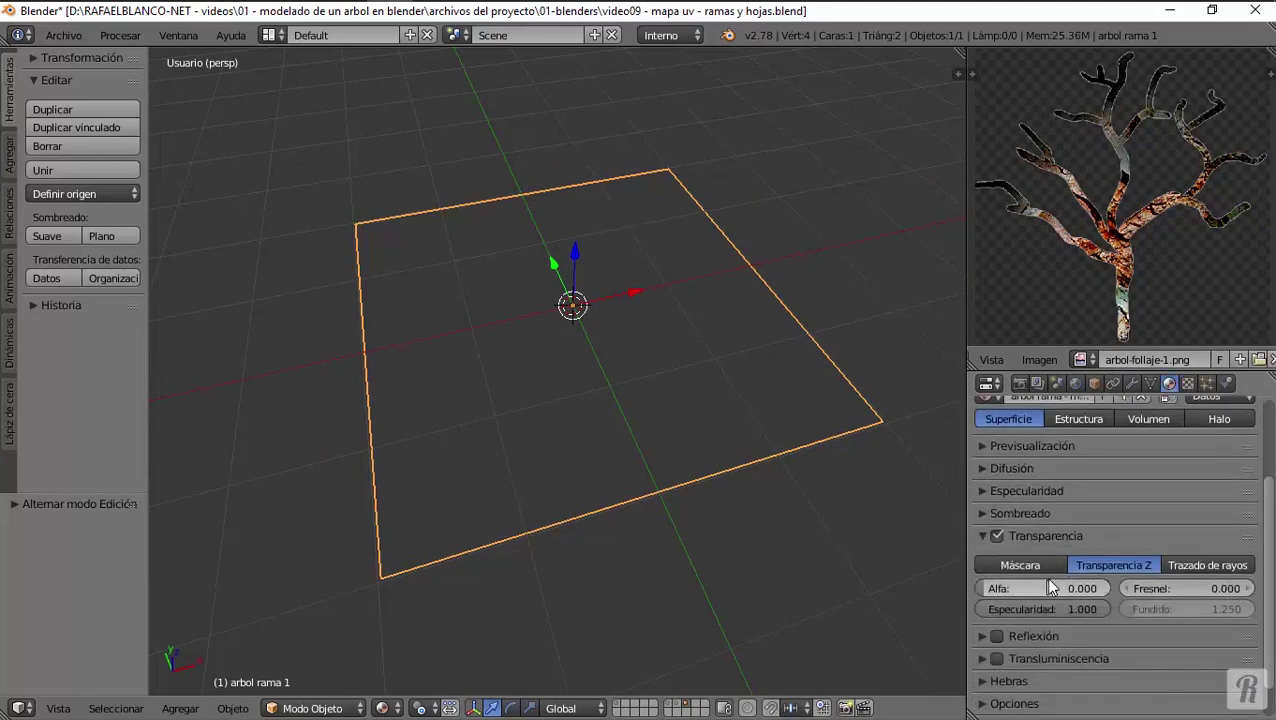
left_click(984, 536)
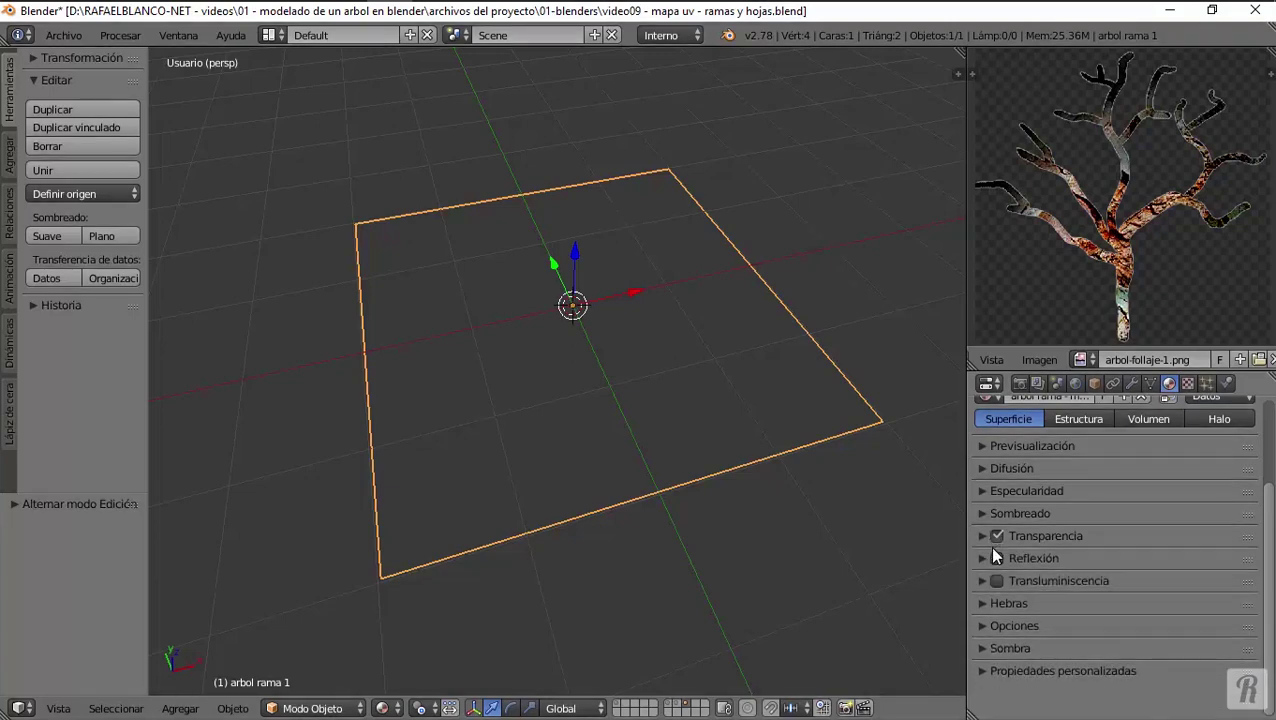
Collapse the texture's Imagen section and enable Alfa under Difusión in its Influencia settings.
left_click(1188, 384)
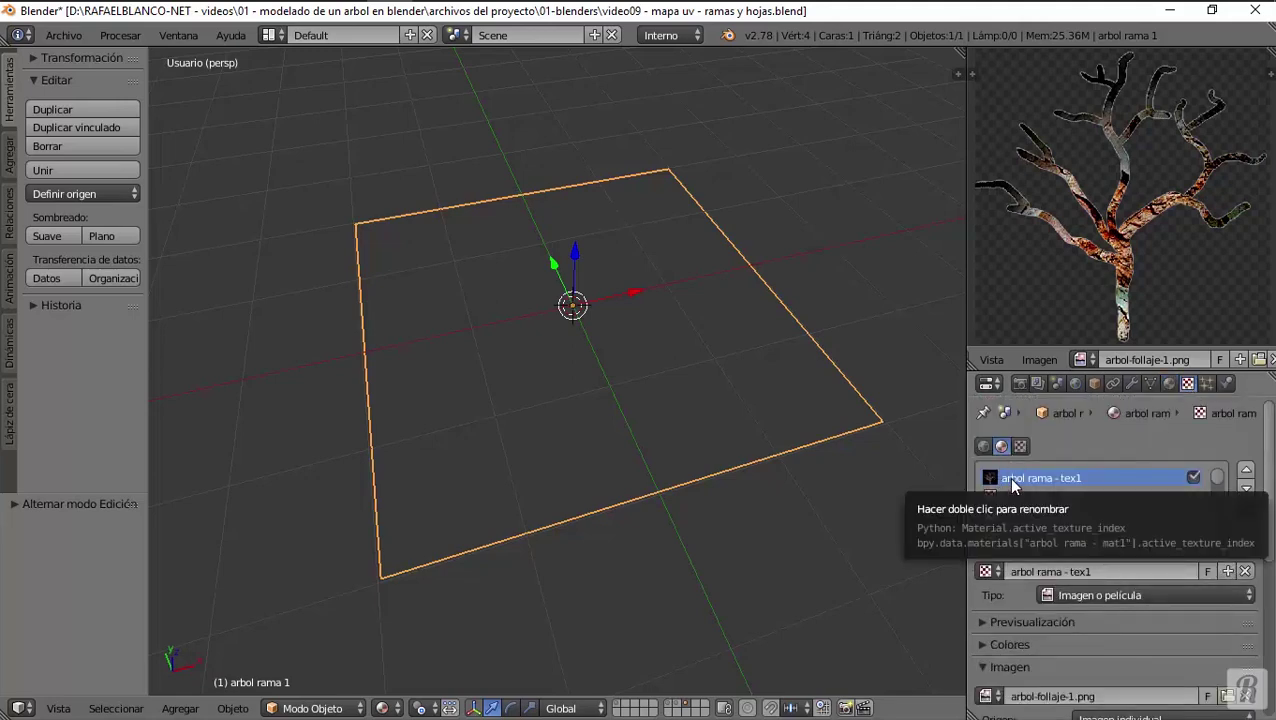
scroll(1033, 628, "down", 5)
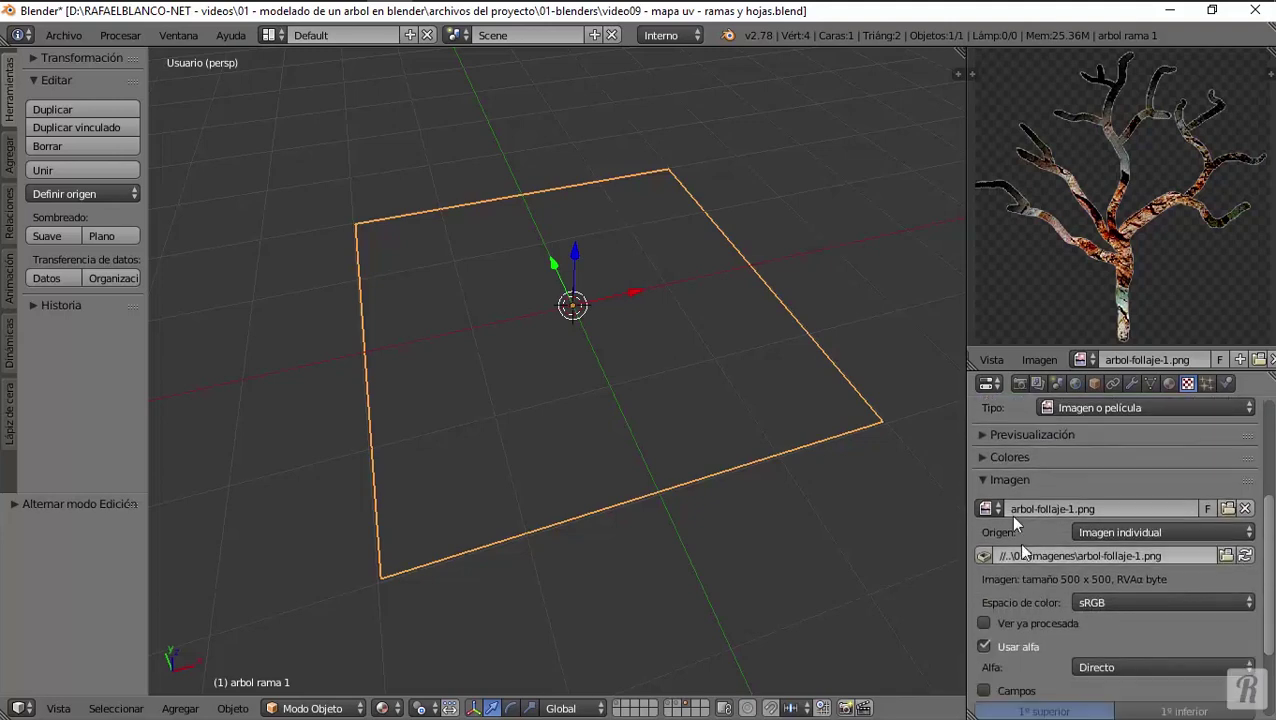
left_click(983, 479)
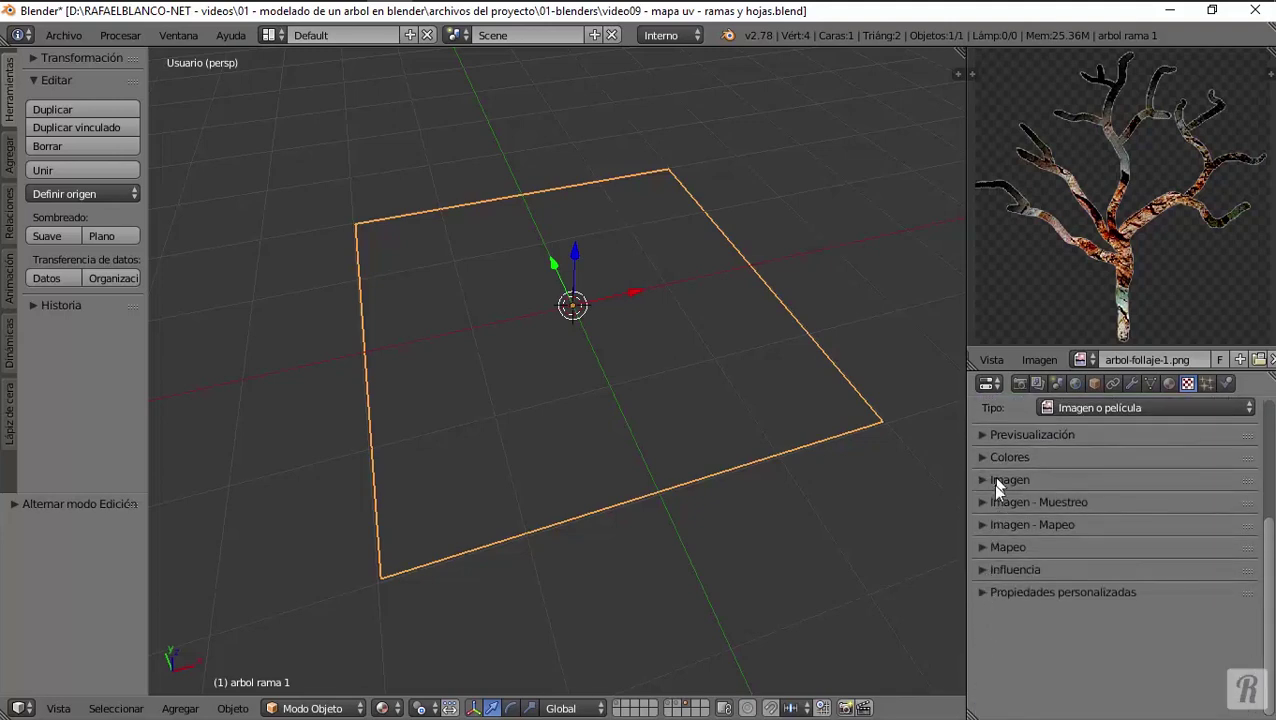
left_click(980, 571)
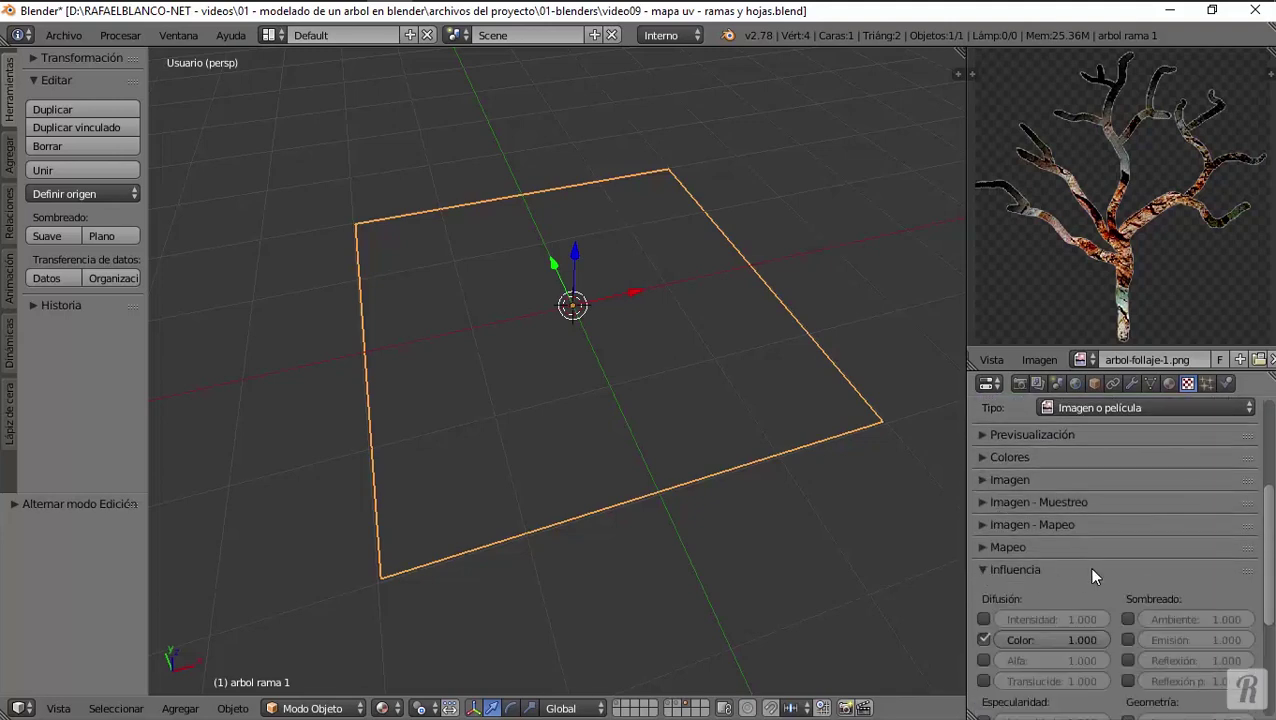
scroll(1091, 570, "down", 3)
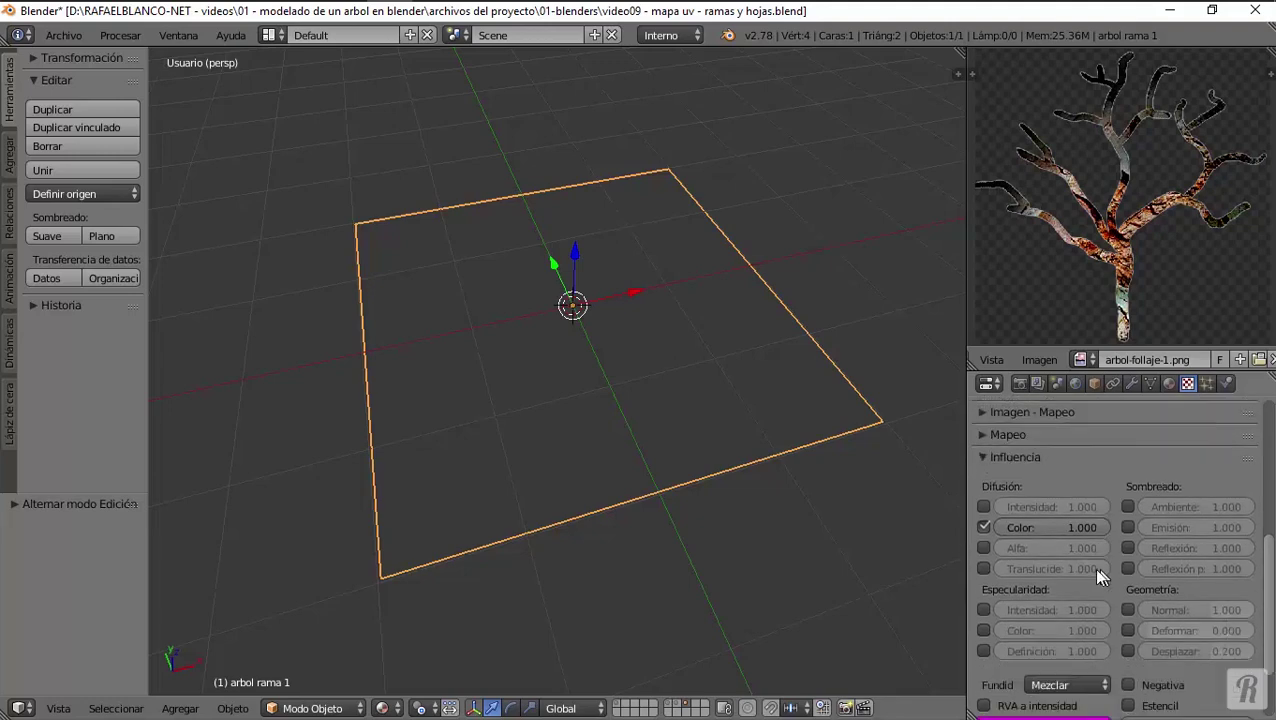
left_click(983, 548)
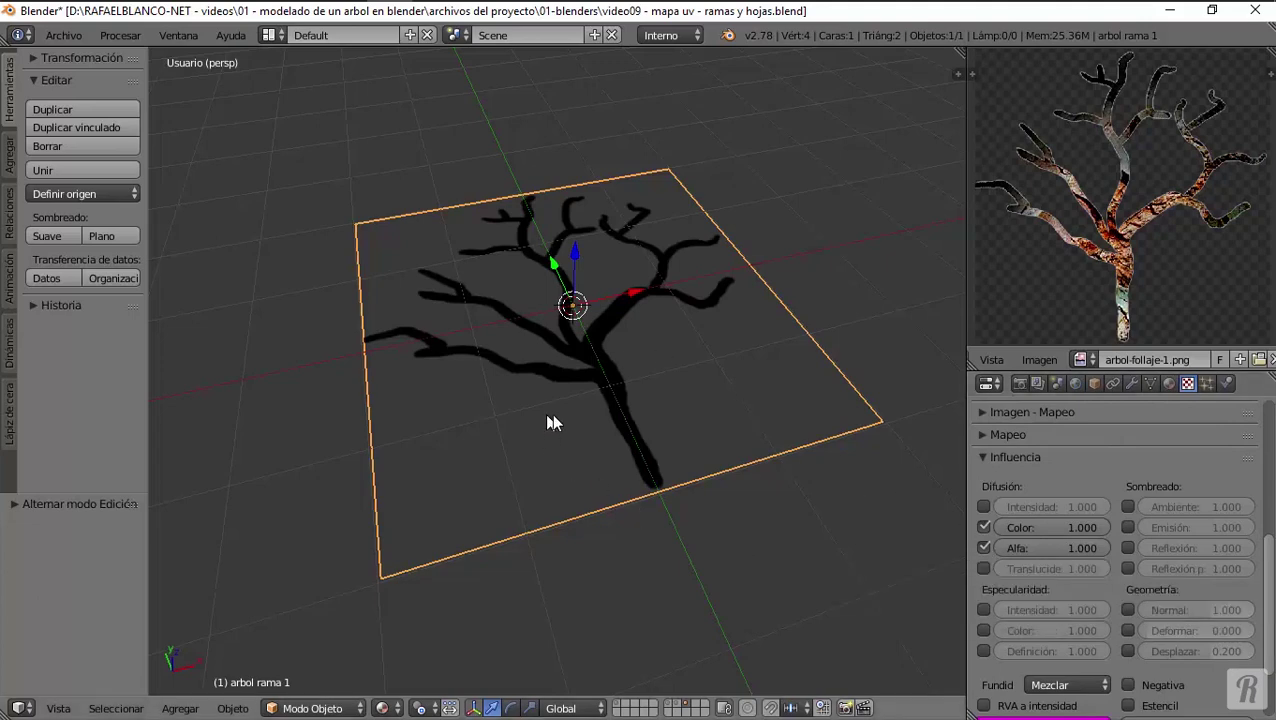
middle_click_drag(550, 421, 584, 419)
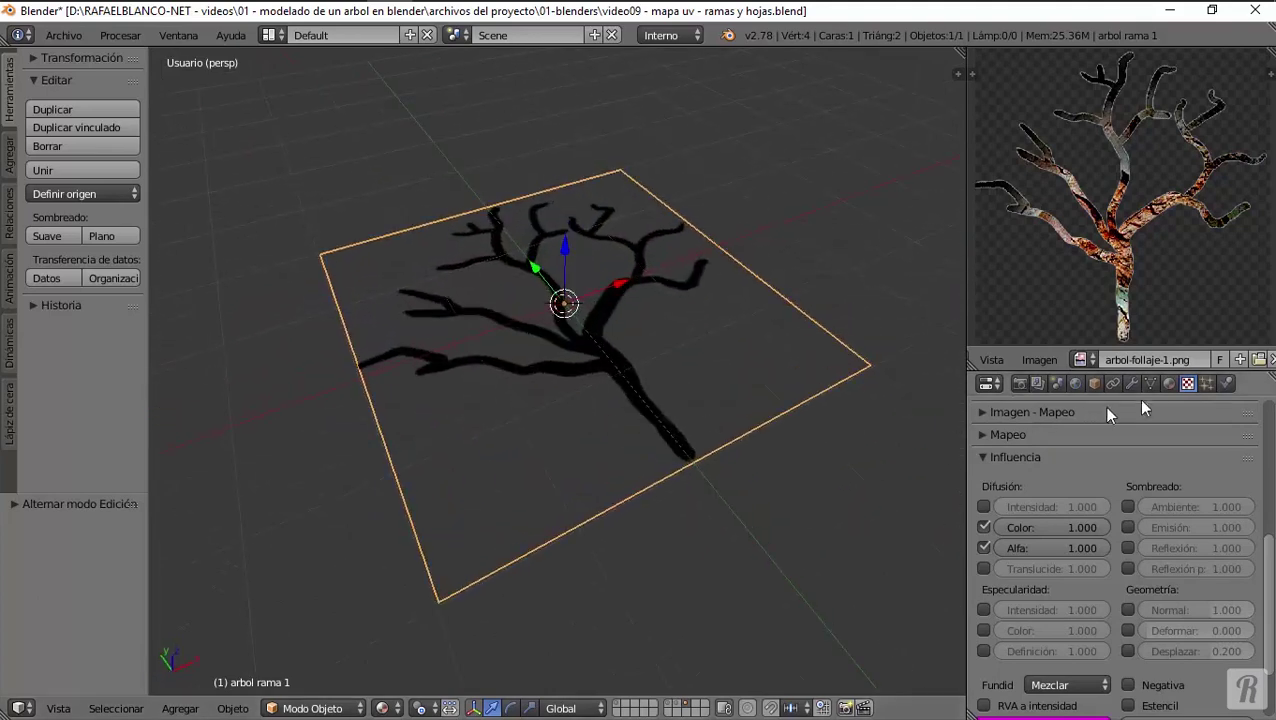
Enable Sin sombreado in the Sombreado settings of the plane's material.
left_click(1168, 384)
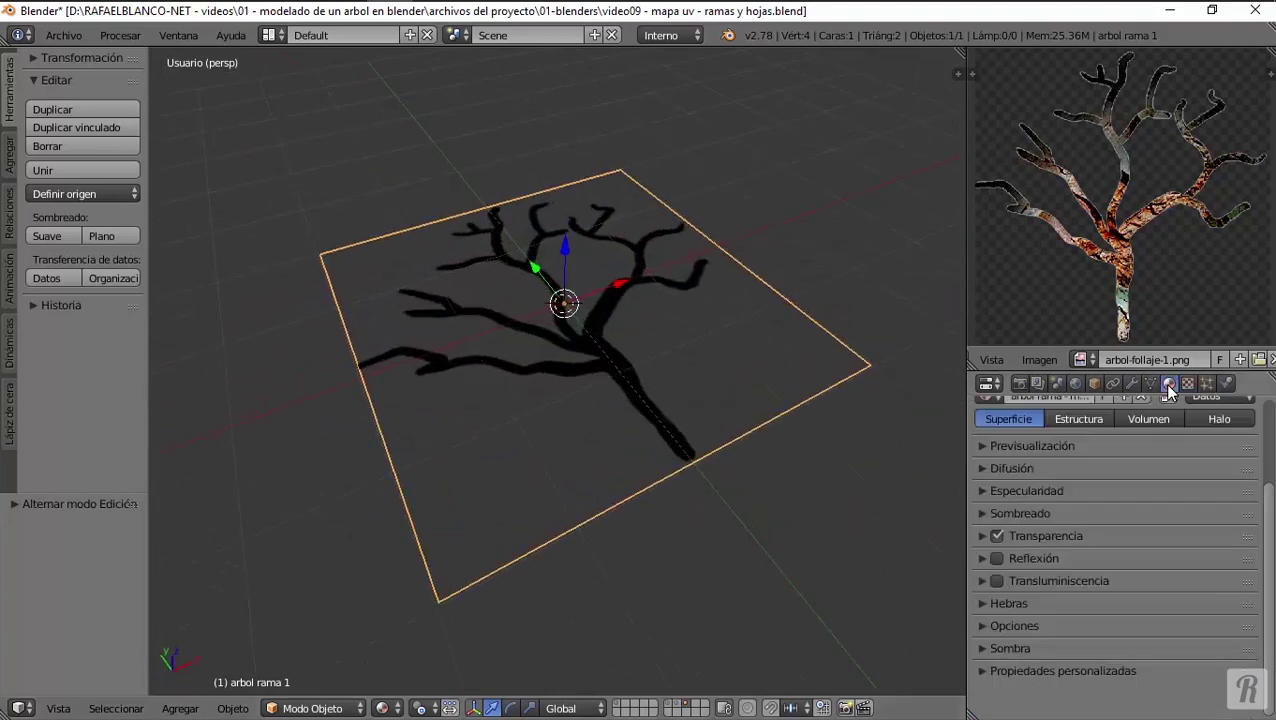
left_click(979, 513)
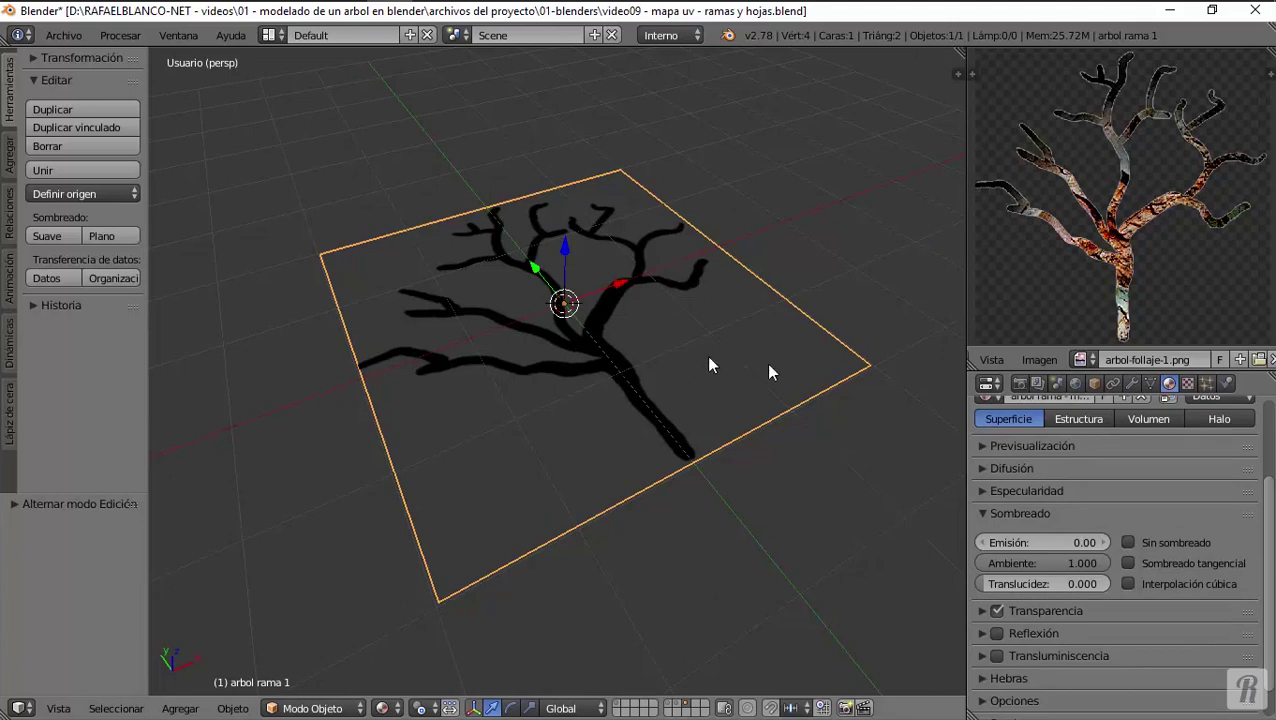
left_click(1128, 543)
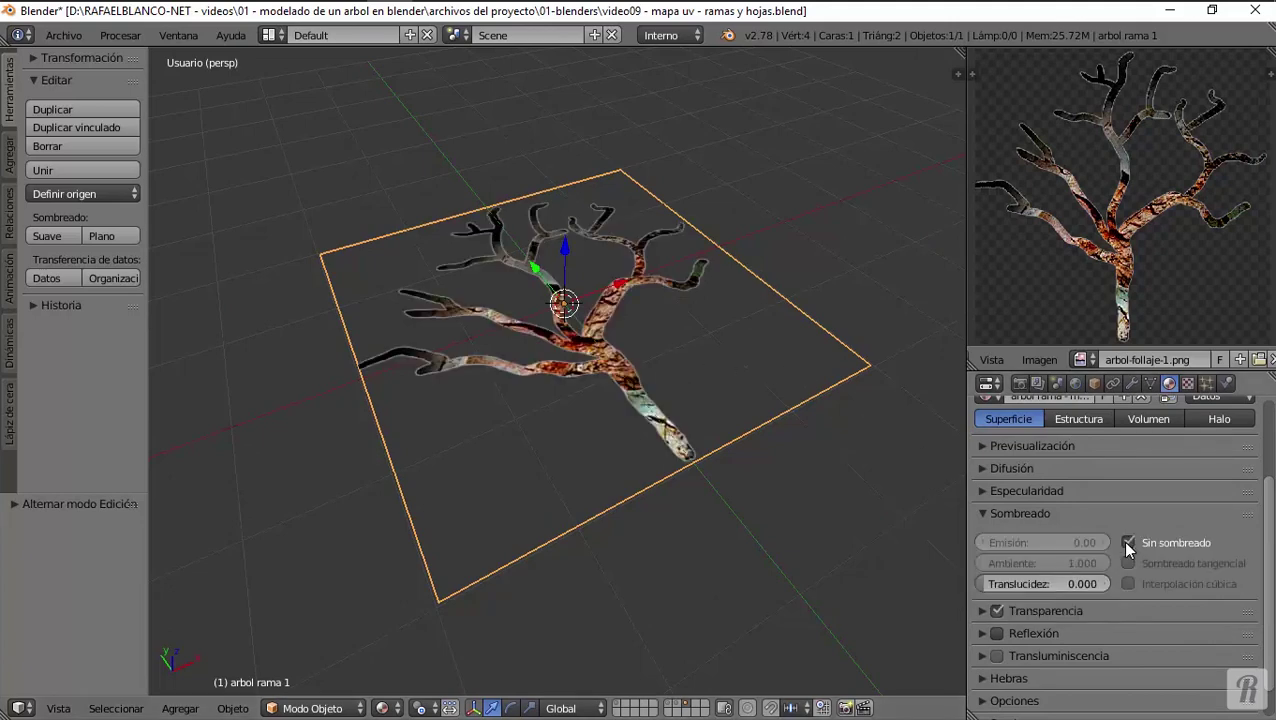
middle_click_drag(700, 527, 528, 557)
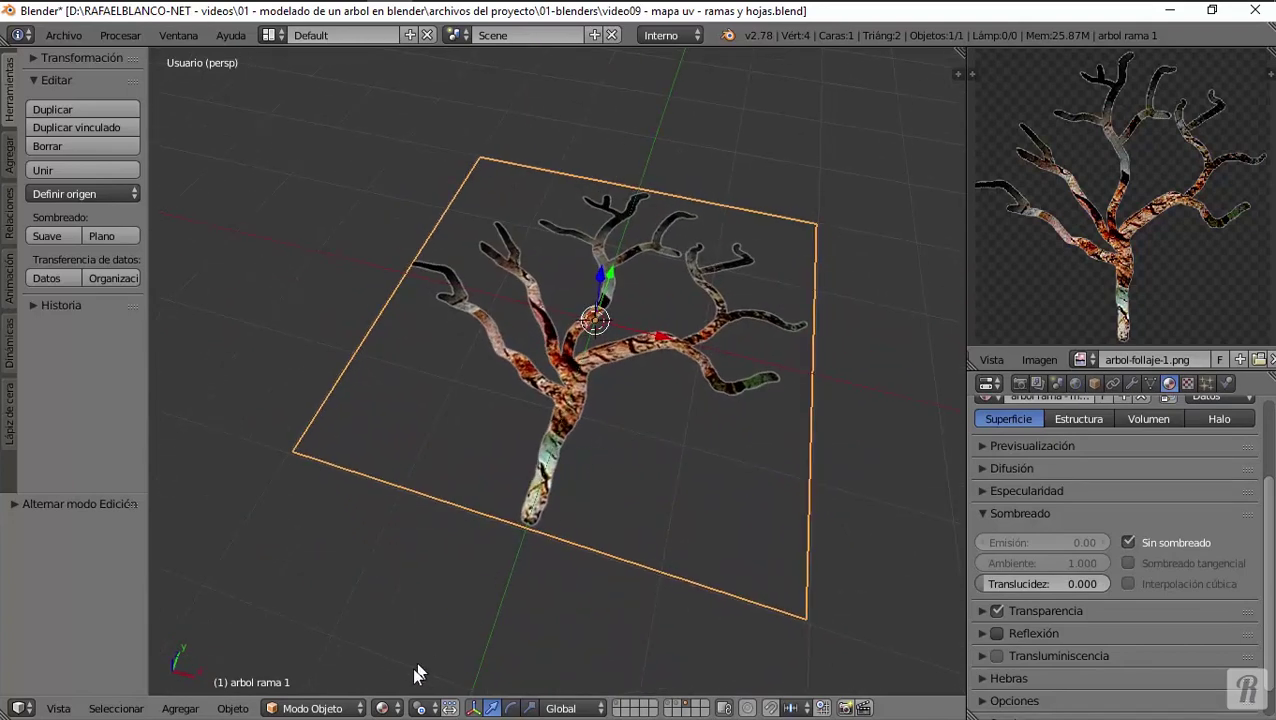
Preview the branch plane with Procesado shading and inspect it from another angle.
left_click(397, 709)
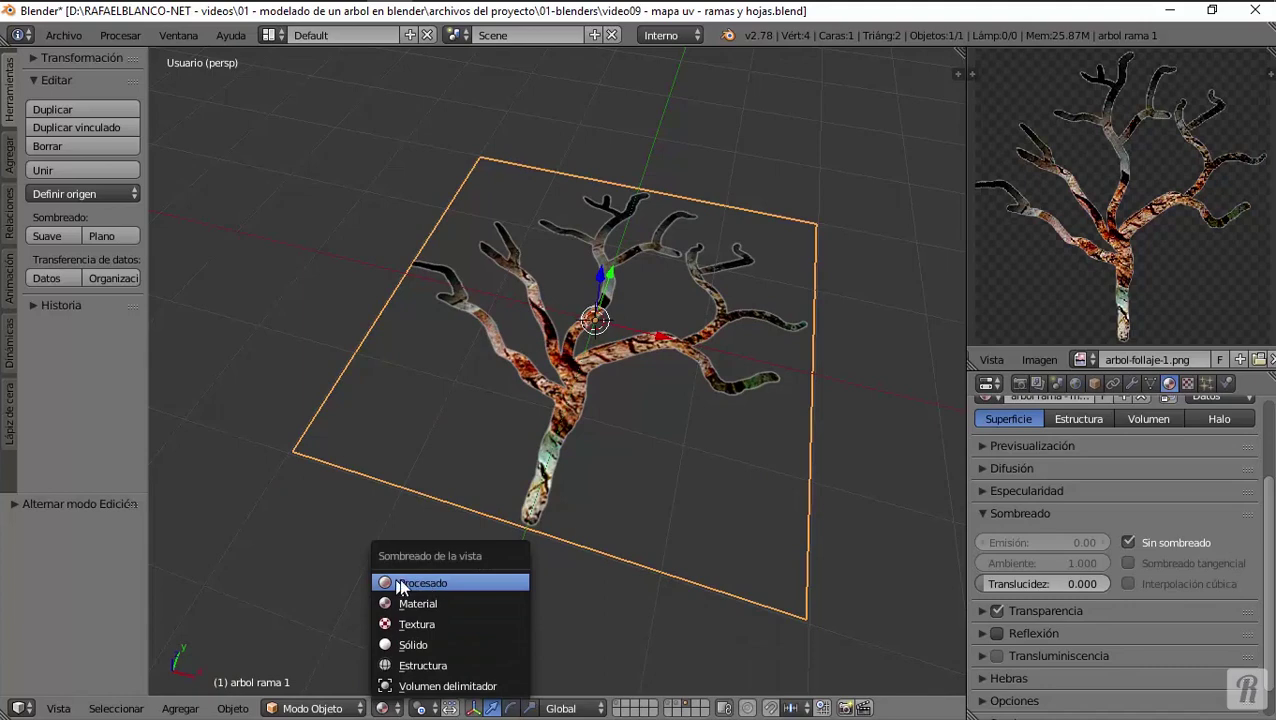
left_click(429, 582)
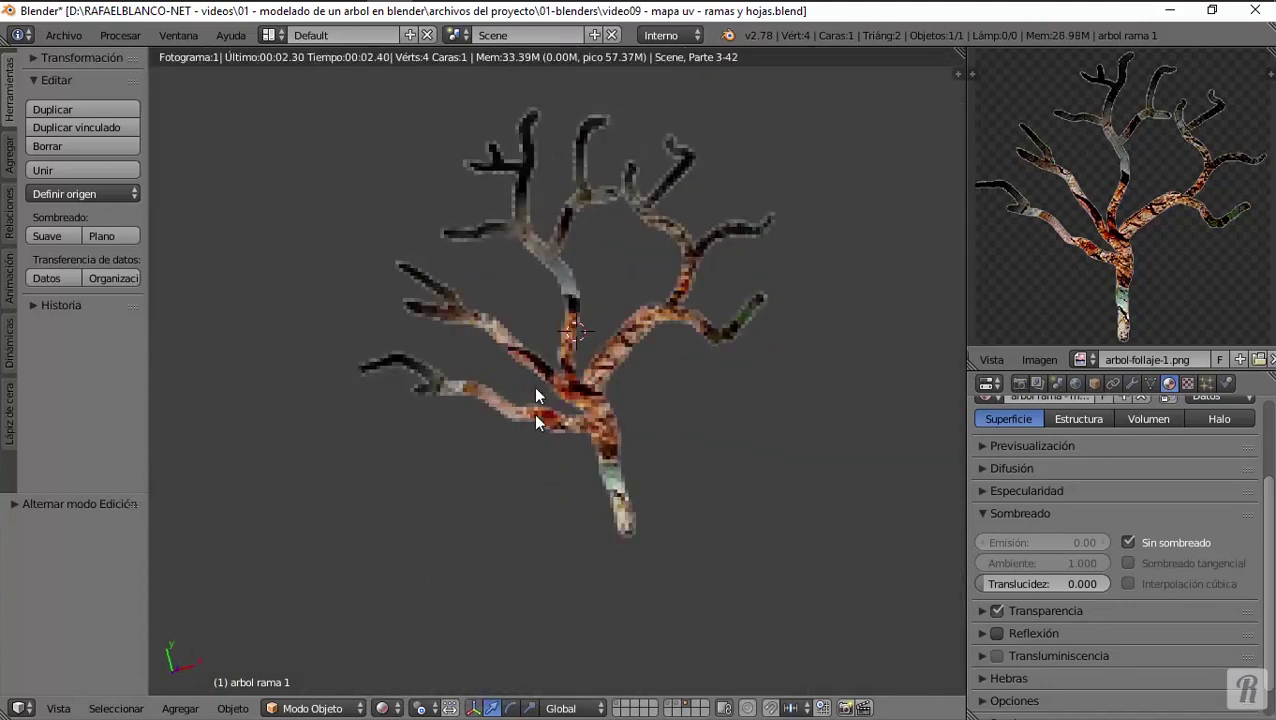
middle_click_drag(538, 390, 603, 415)
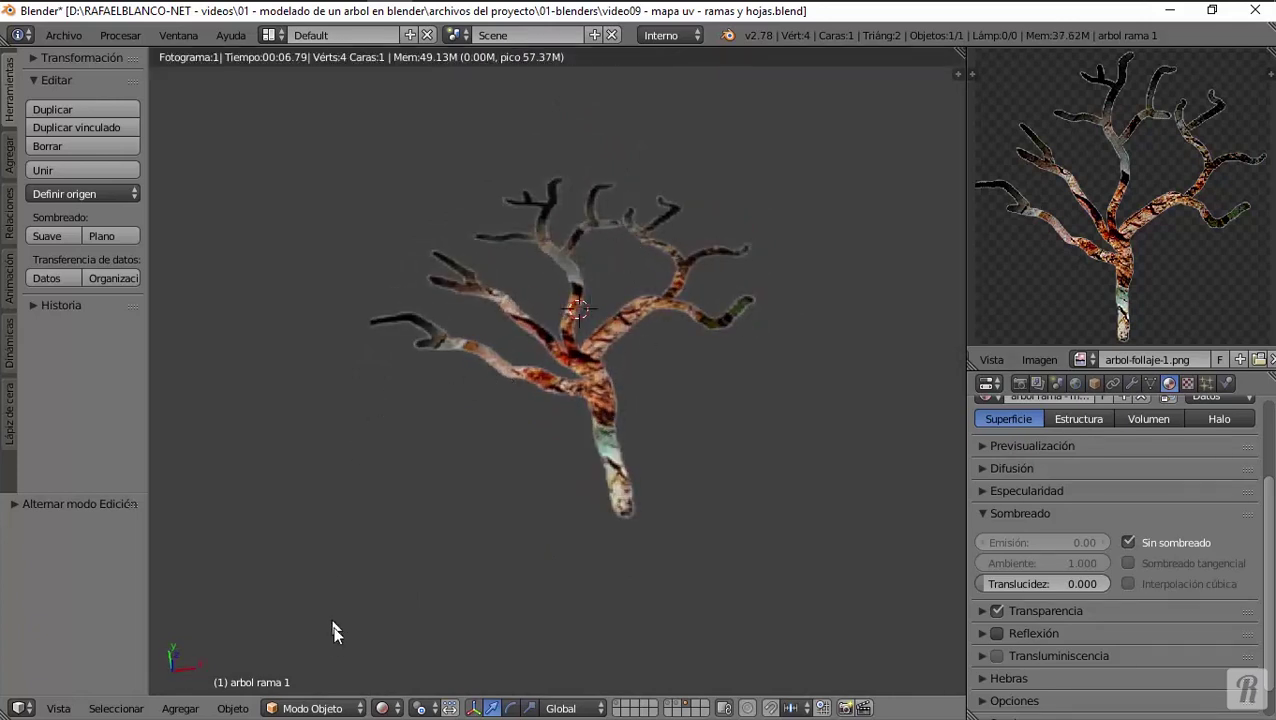
Set the 3D view's shading back to Textura.
left_click(386, 708)
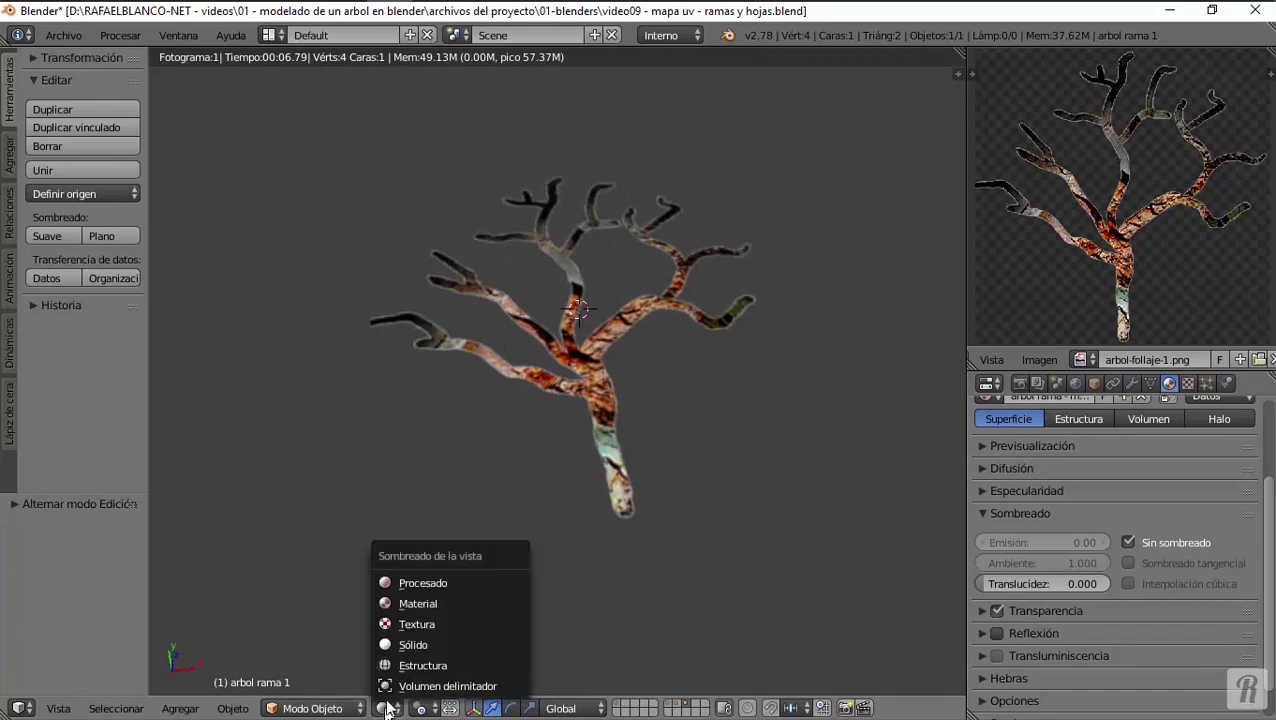
left_click(416, 623)
mouse_move(555, 450)
middle_mouse_down()
mouse_move(498, 488)
mouse_move(650, 405)
mouse_move(578, 316)
mouse_move(530, 410)
mouse_move(561, 459)
mouse_move(545, 481)
mouse_move(507, 472)
mouse_move(565, 489)
middle_mouse_up()
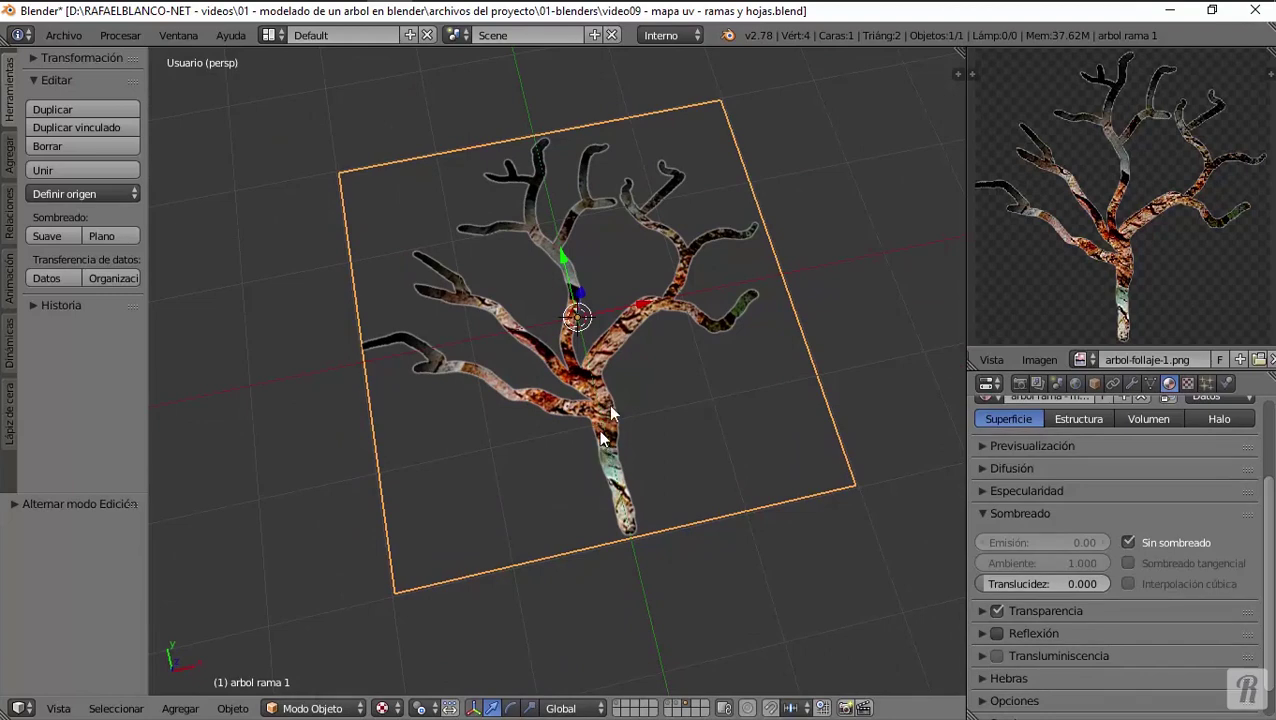
Rotate the branch plane 90° about the global X axis so it stands upright.
middle_click_drag(600, 430, 634, 306)
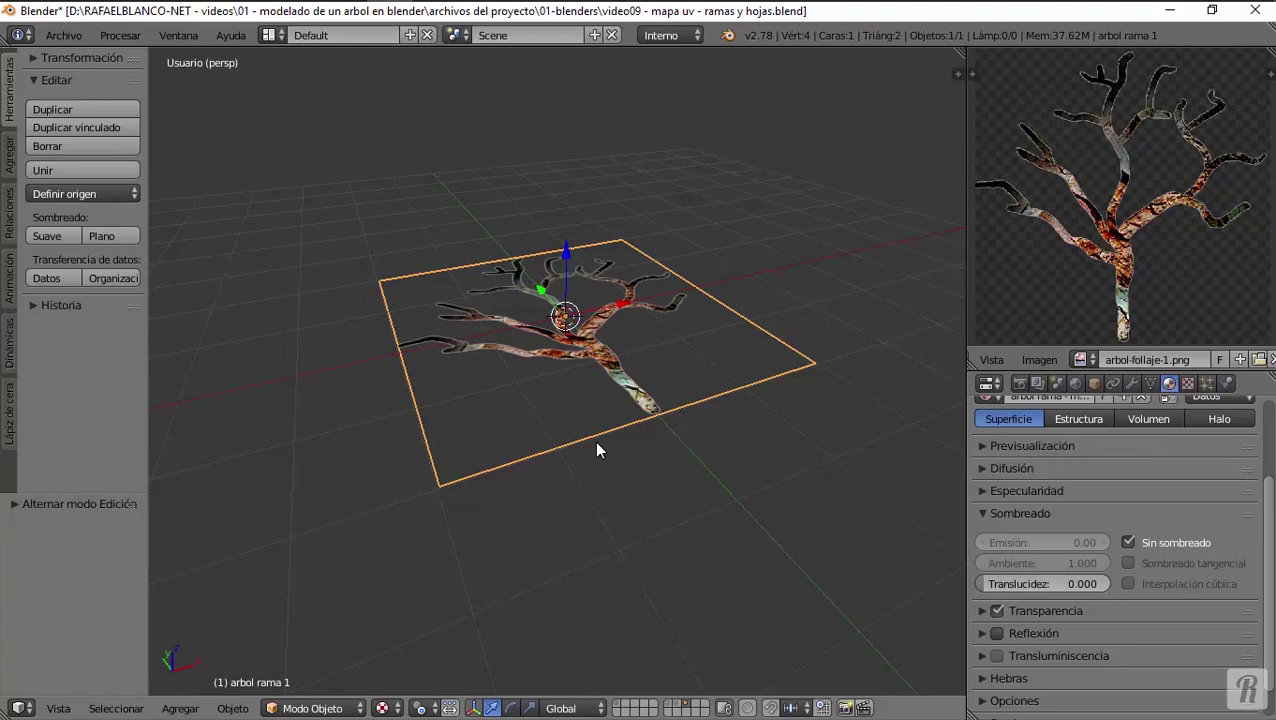
key("r")
key("x")
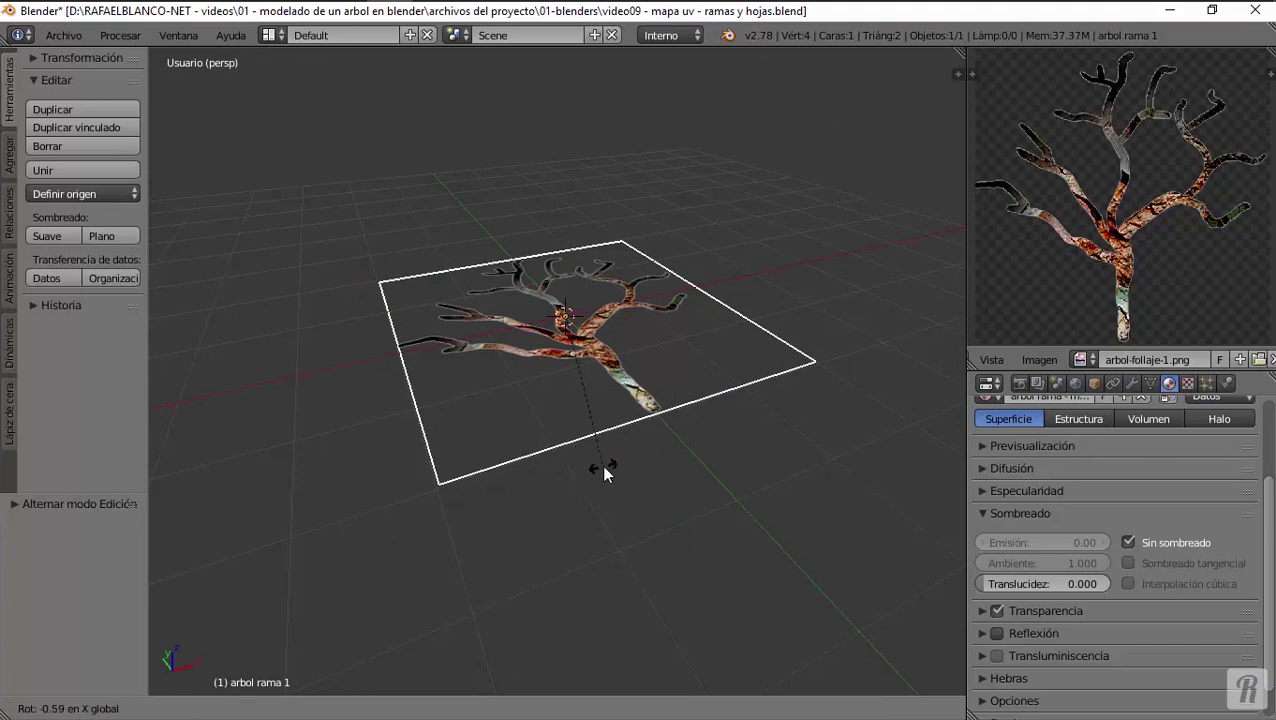
type("90")
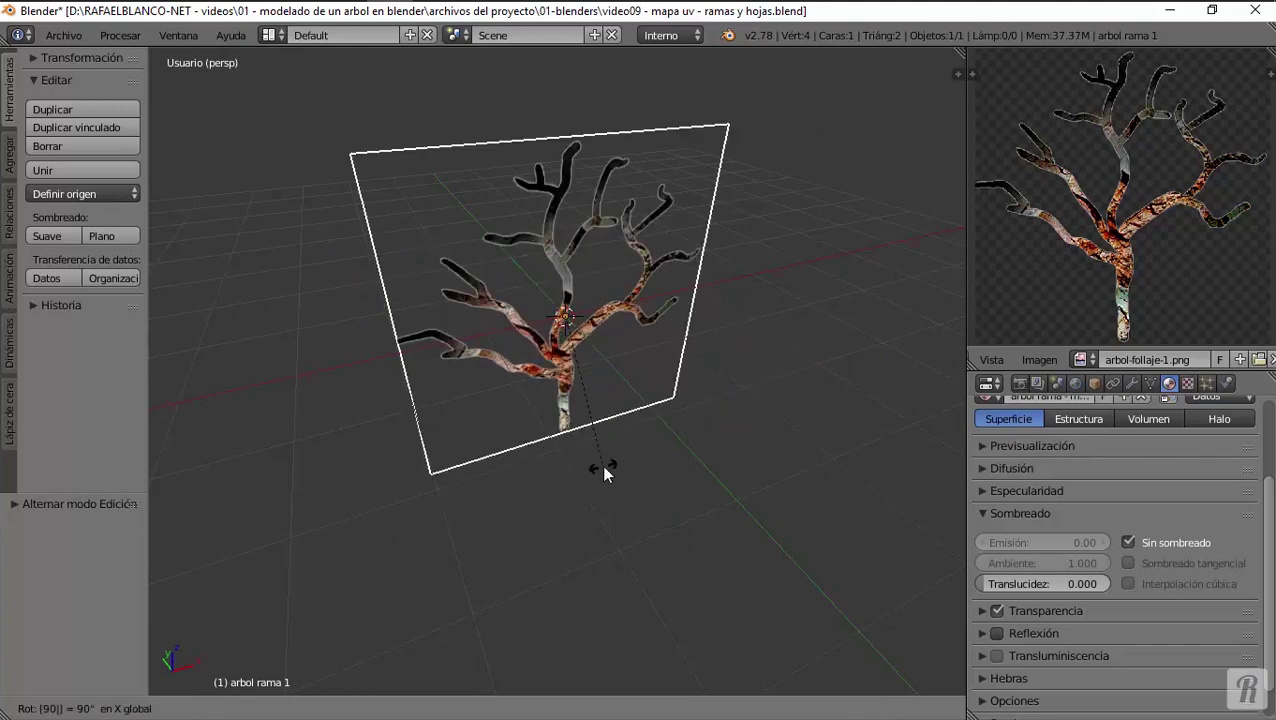
key("Return")
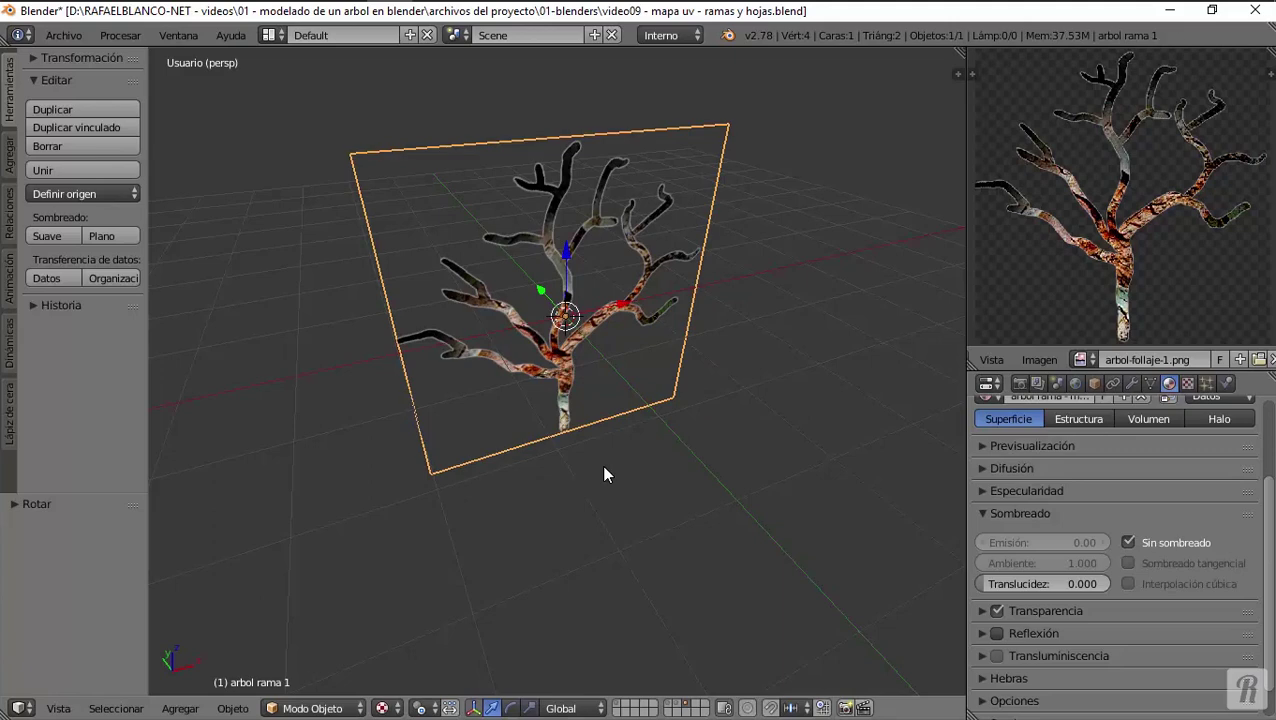
Duplicate the upright branch plane in place and rotate the copy 90° about the global Z axis.
key("shift+d")
key("r")
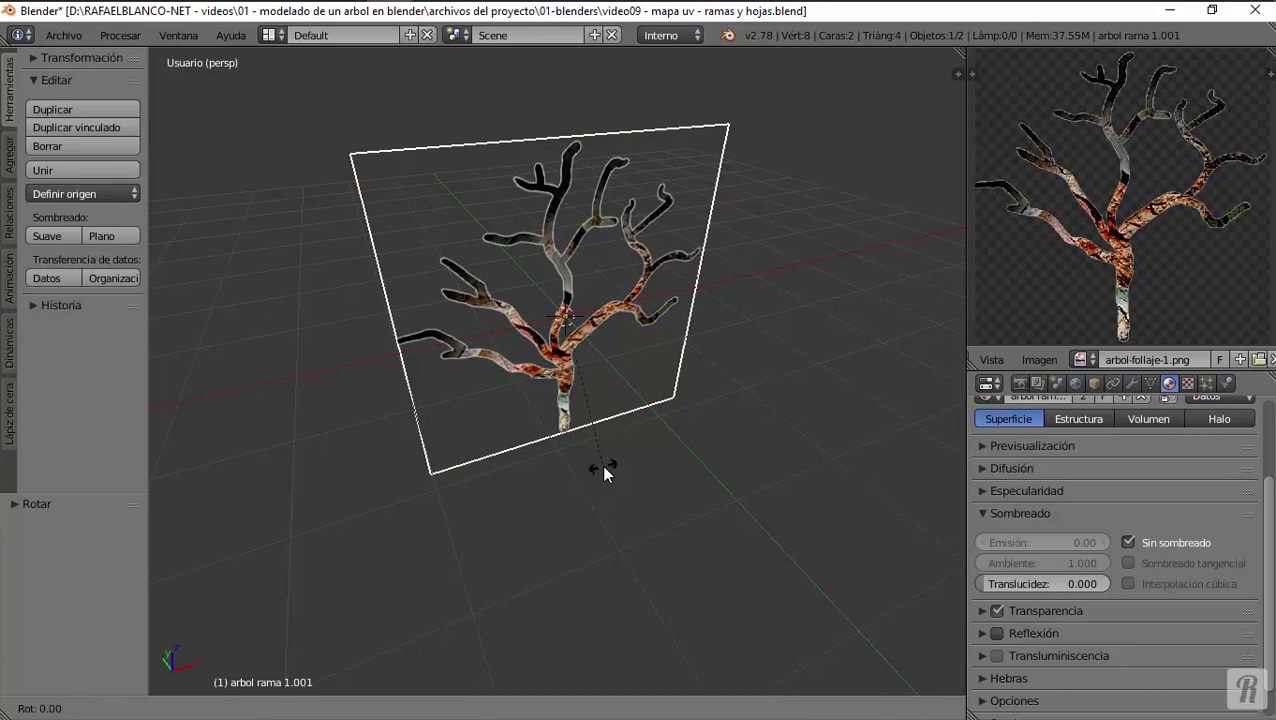
key("z")
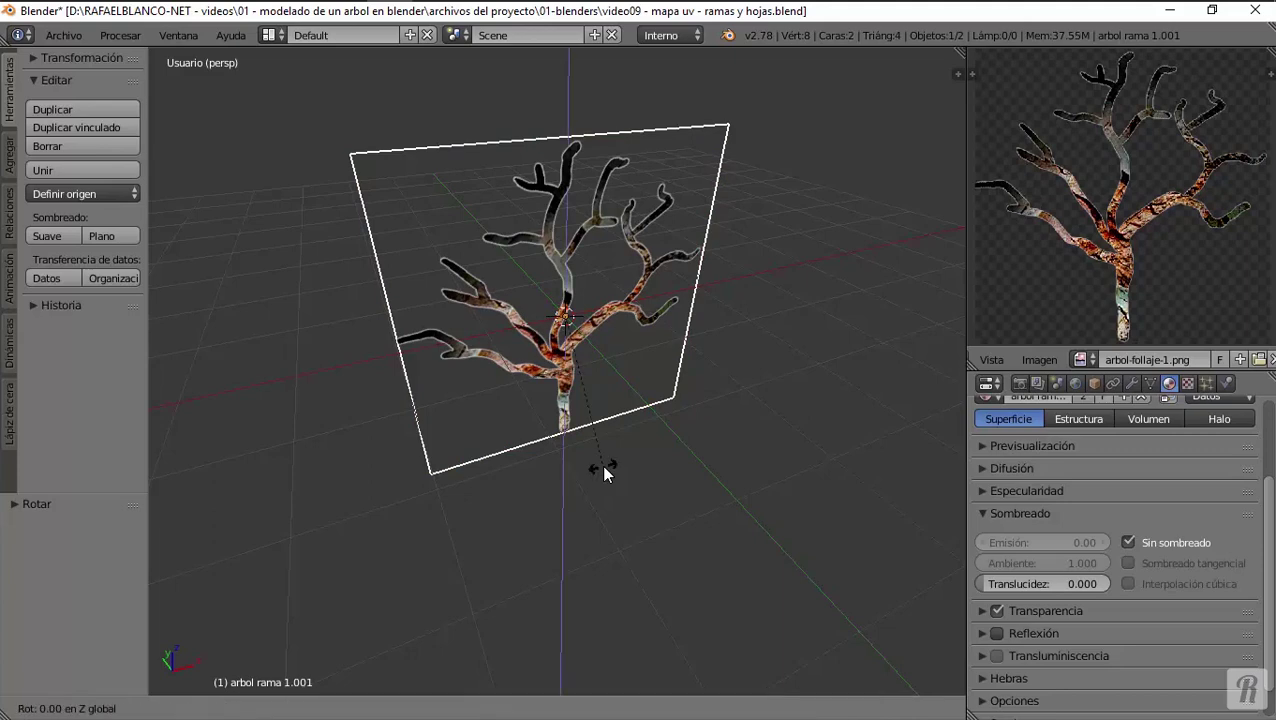
type("90")
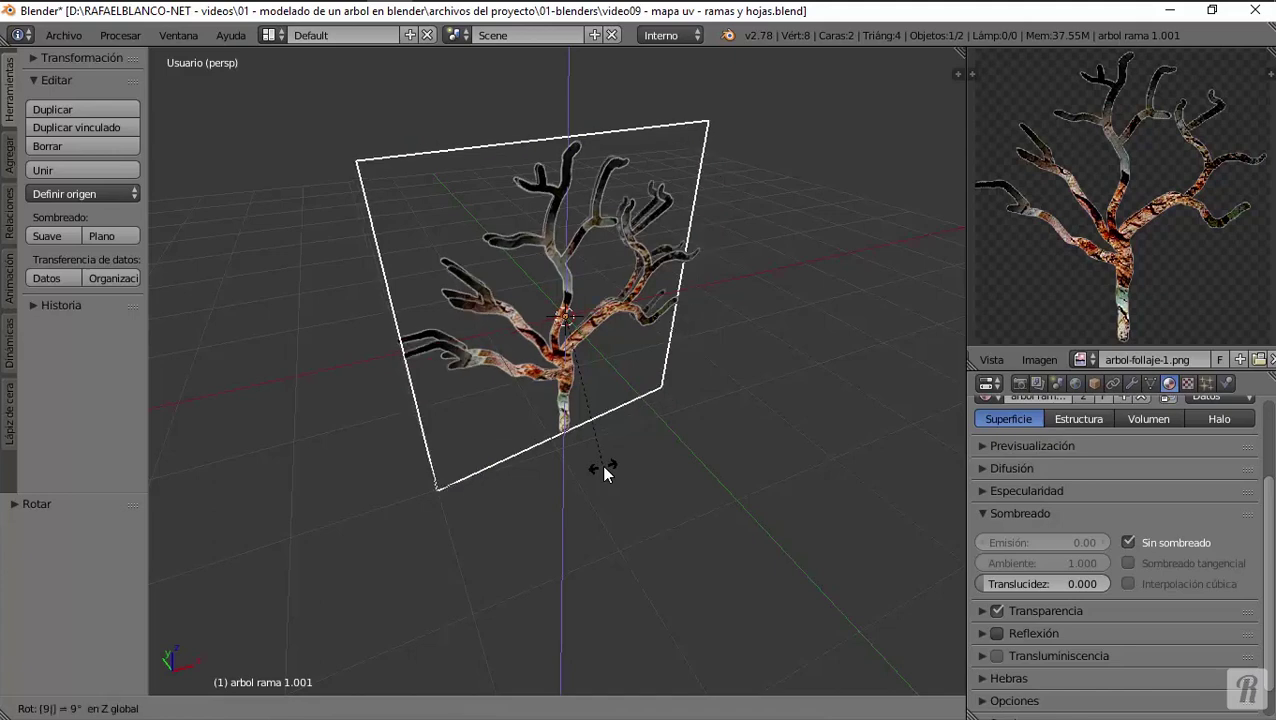
key("Return")
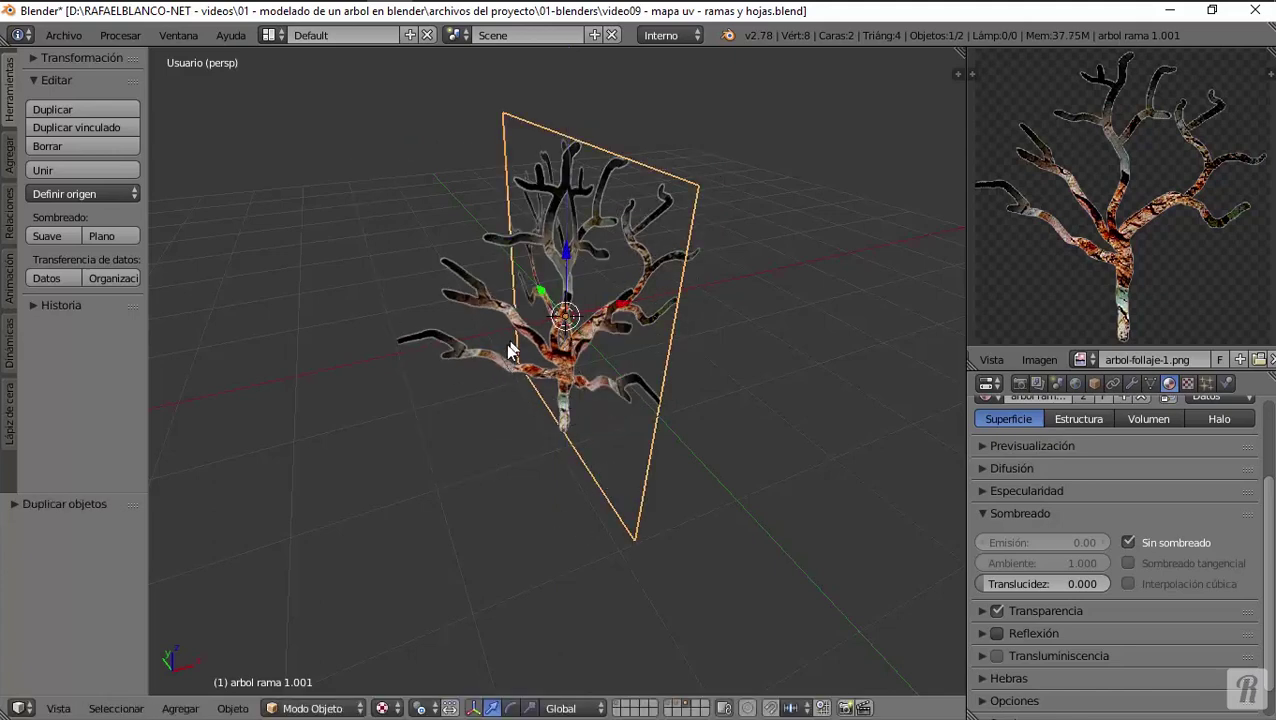
middle_click_drag(510, 396, 380, 345)
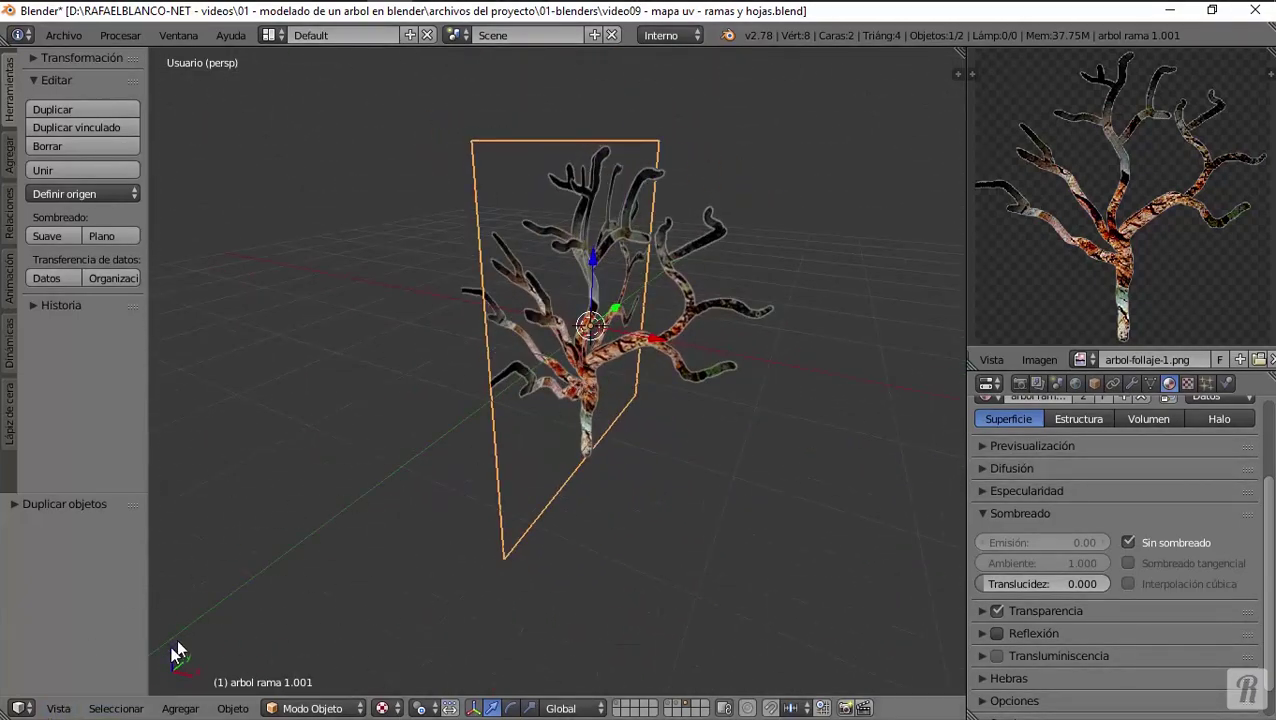
Set the 3D view to orthographic projection and join the two crossed branch planes into one object.
left_click(58, 708)
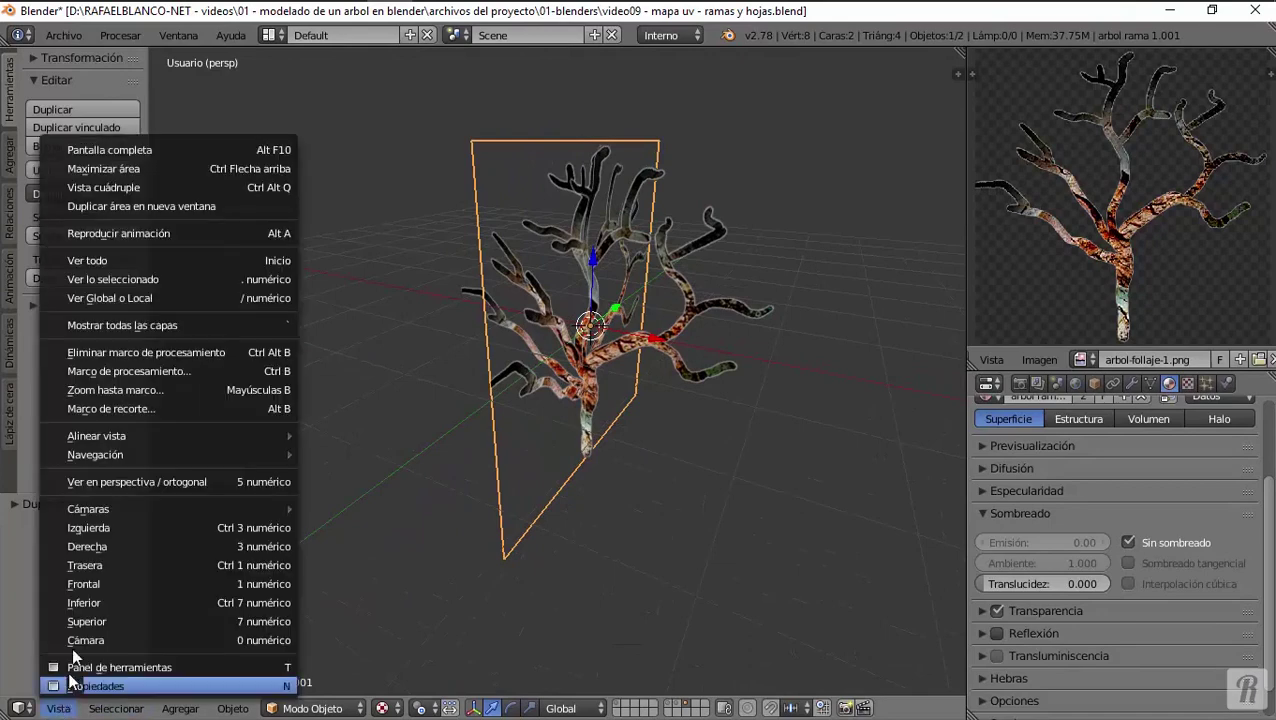
left_click(90, 583)
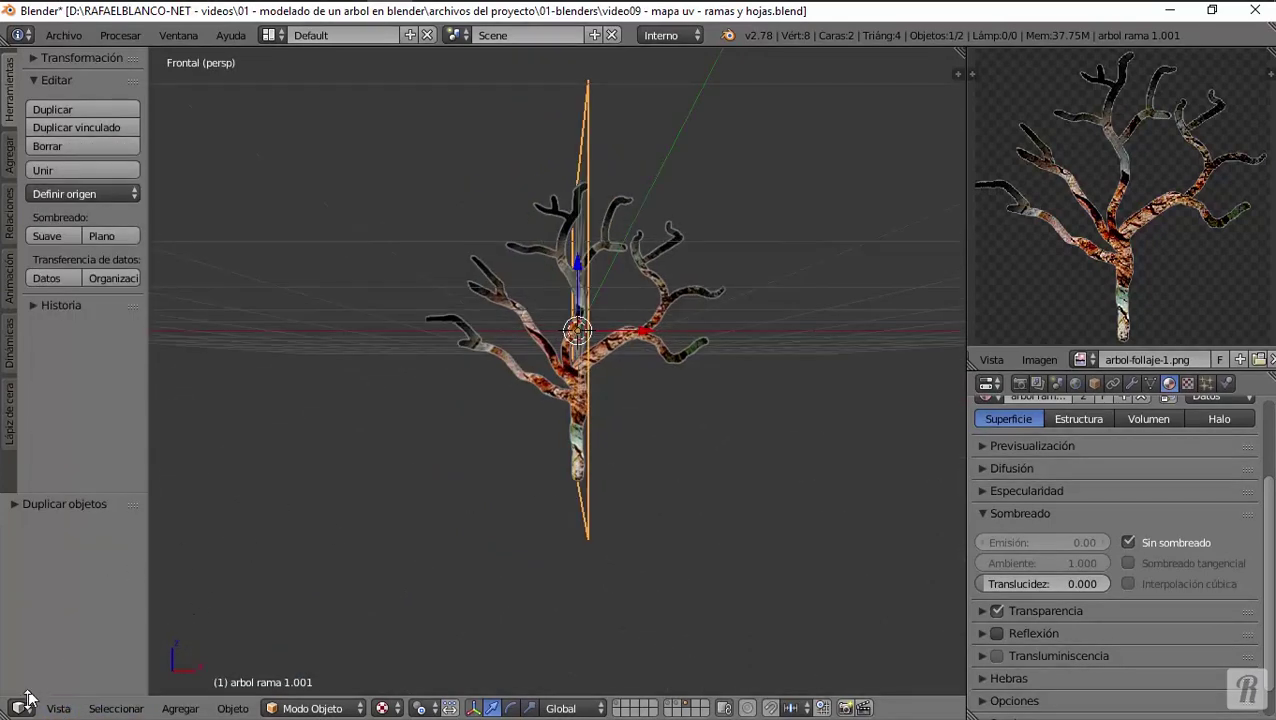
left_click(58, 708)
left_click(141, 480)
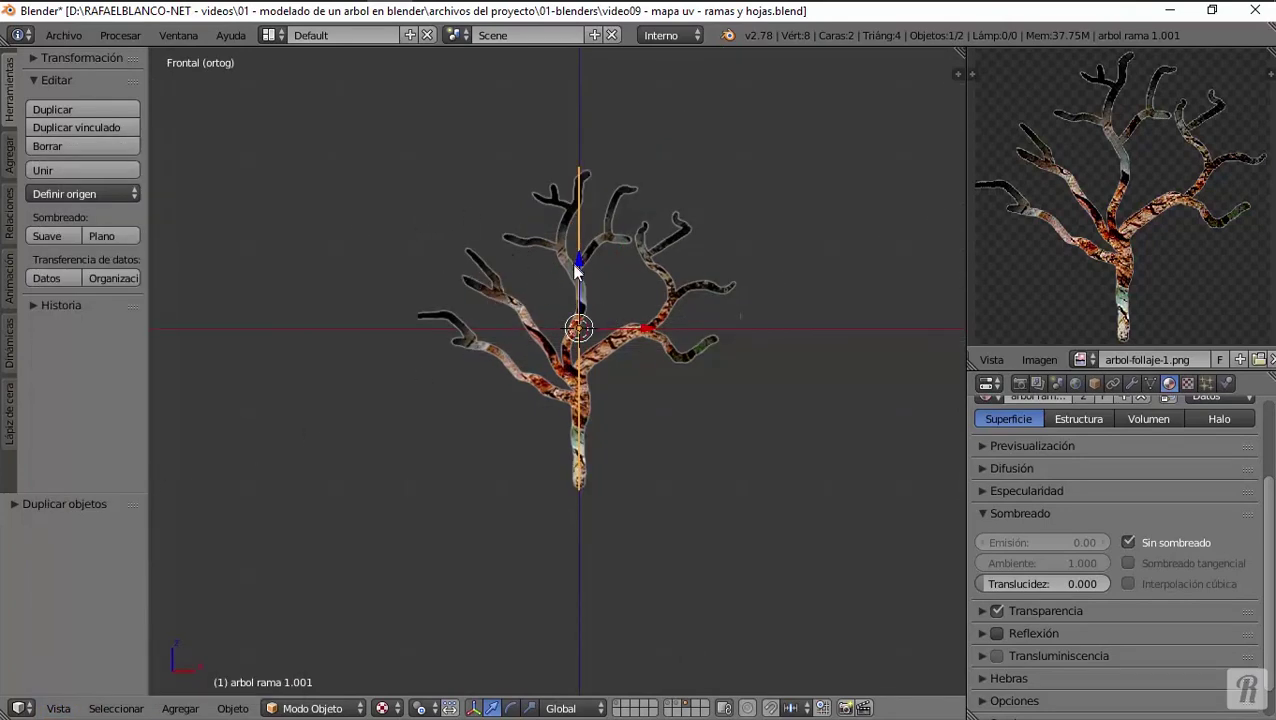
middle_click_drag(576, 270, 612, 295)
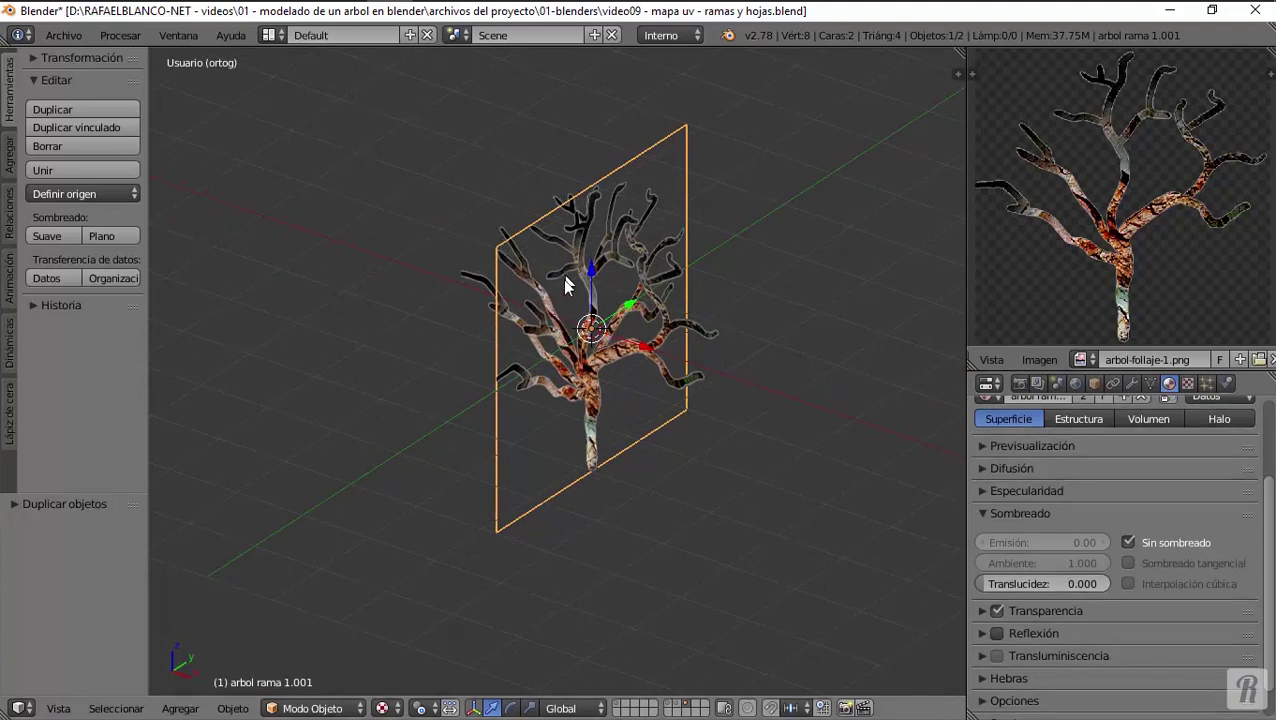
middle_click_drag(565, 285, 736, 410)
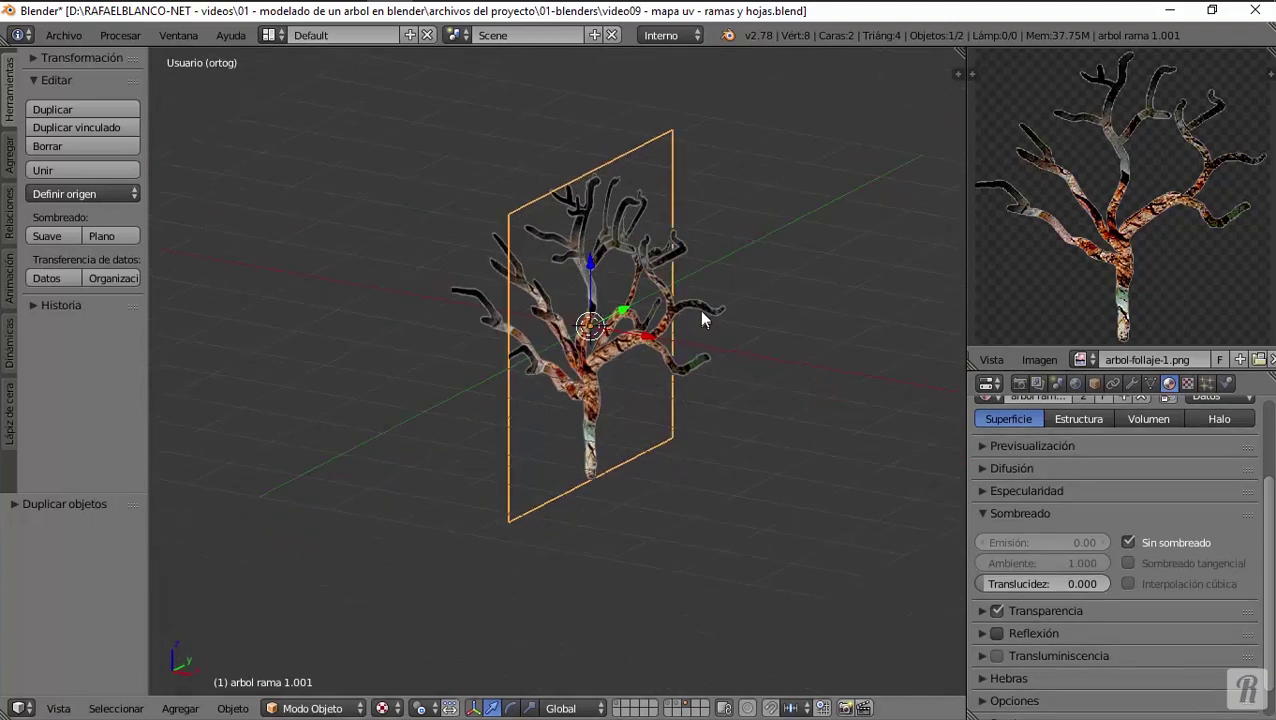
key("alt+h")
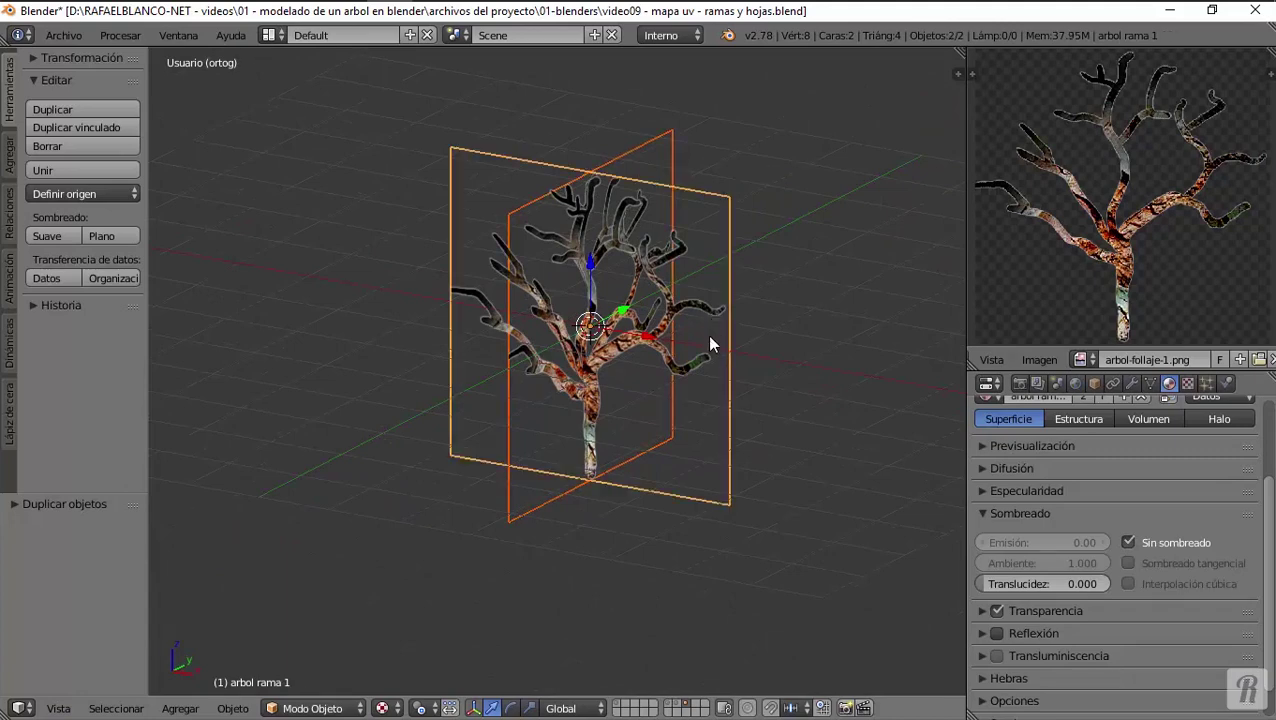
key("ctrl+j")
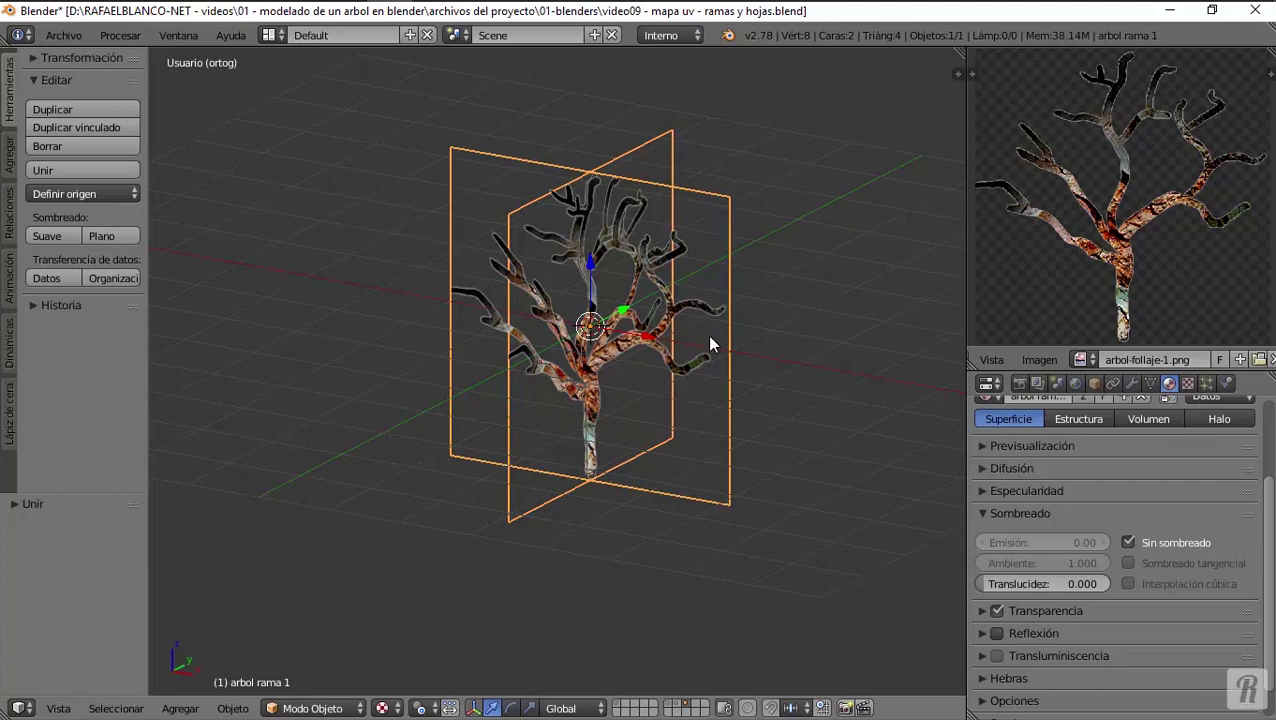
In the front view, move the crossed planes up along Z until the trunk base sits at the world origin.
left_click(57, 708)
left_click(109, 585)
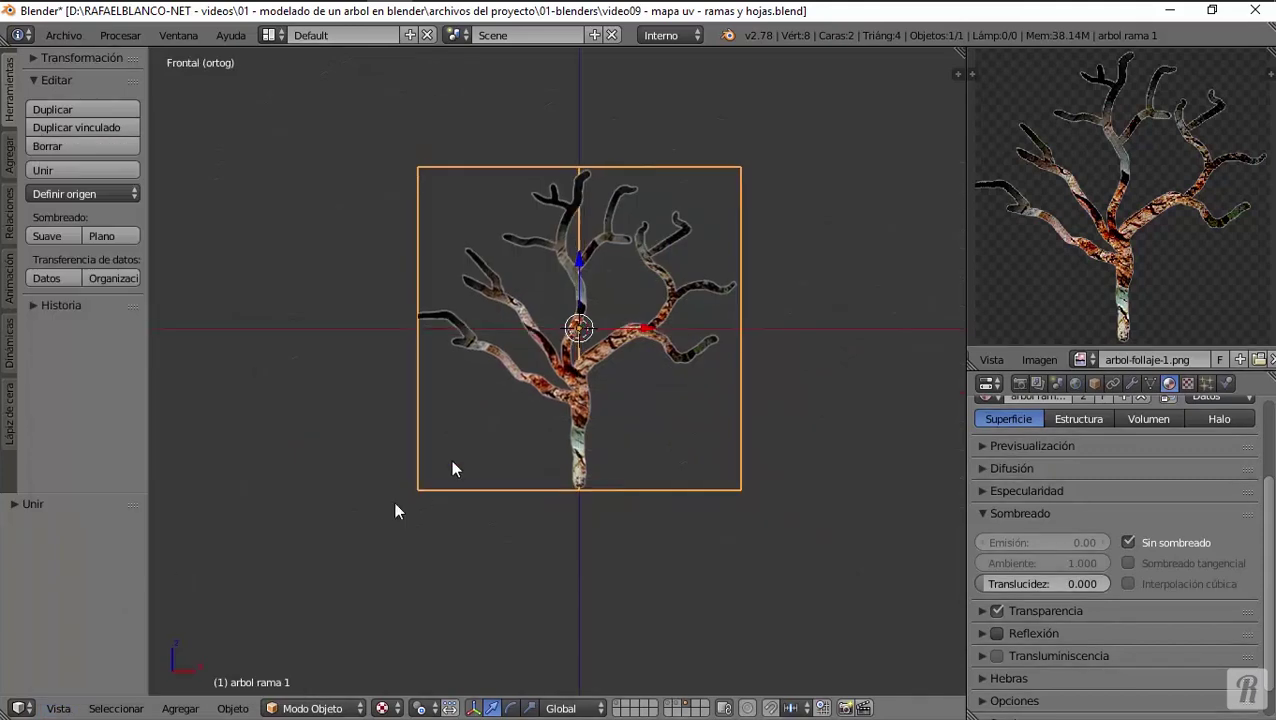
left_click_drag(579, 262, 599, 107)
scroll(562, 342, "up", 4)
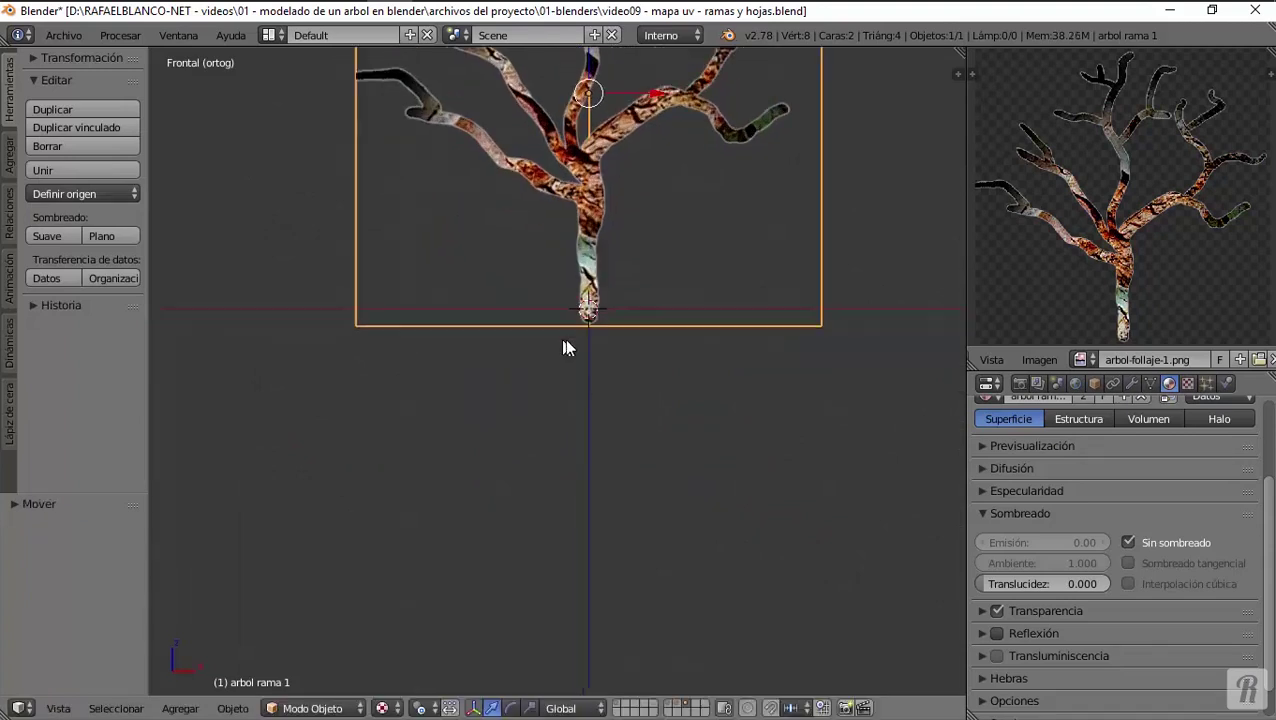
scroll(617, 294, "up", 1)
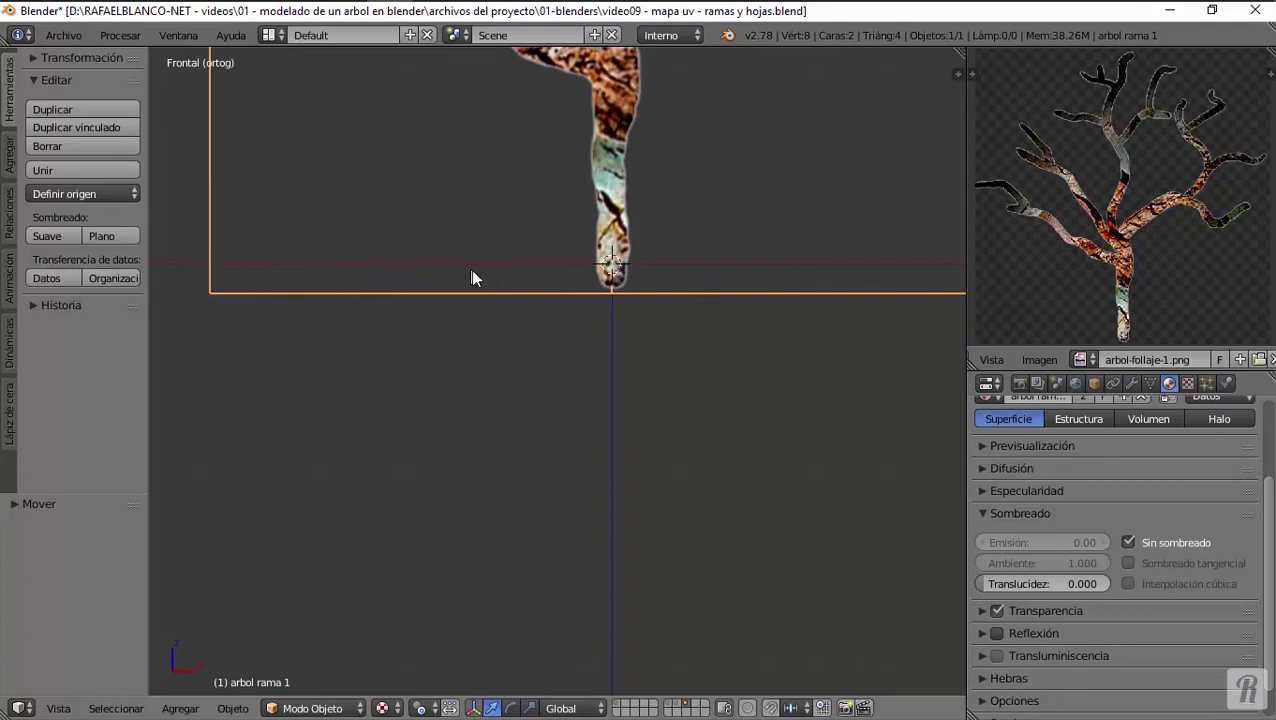
scroll(478, 274, "down", 3)
scroll(521, 447, "down", 3)
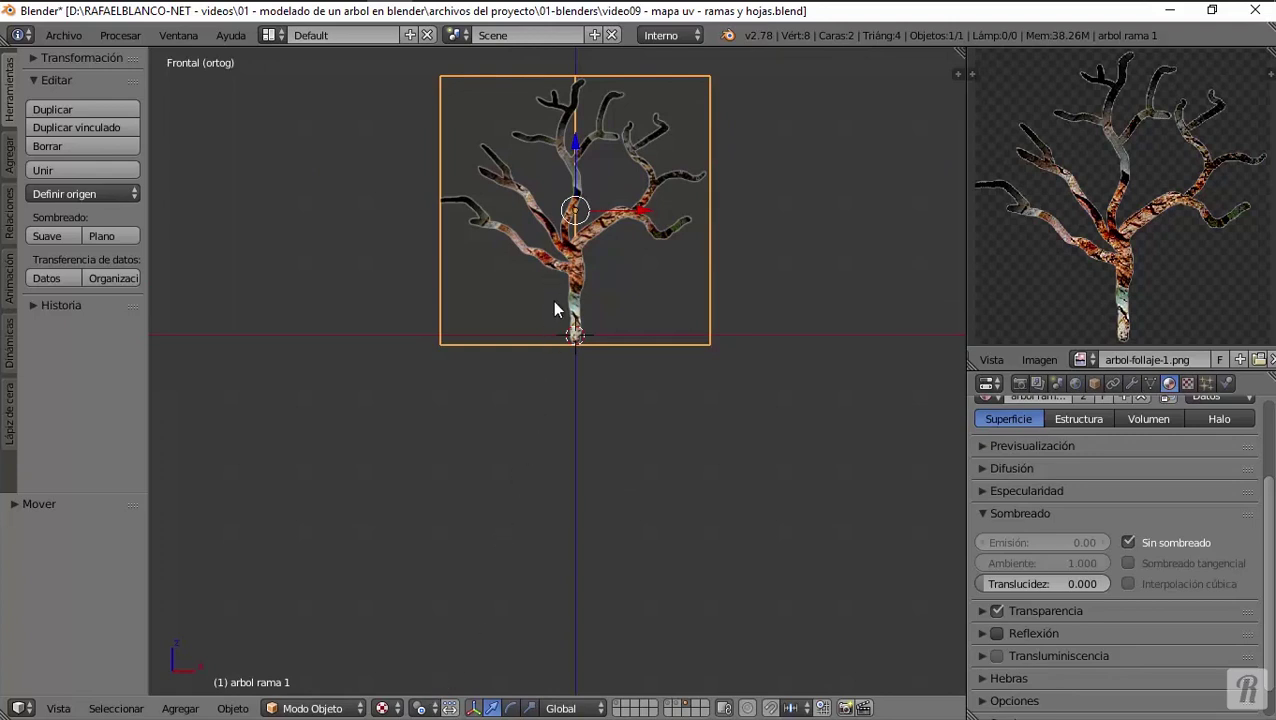
middle_click_drag(555, 308, 599, 243)
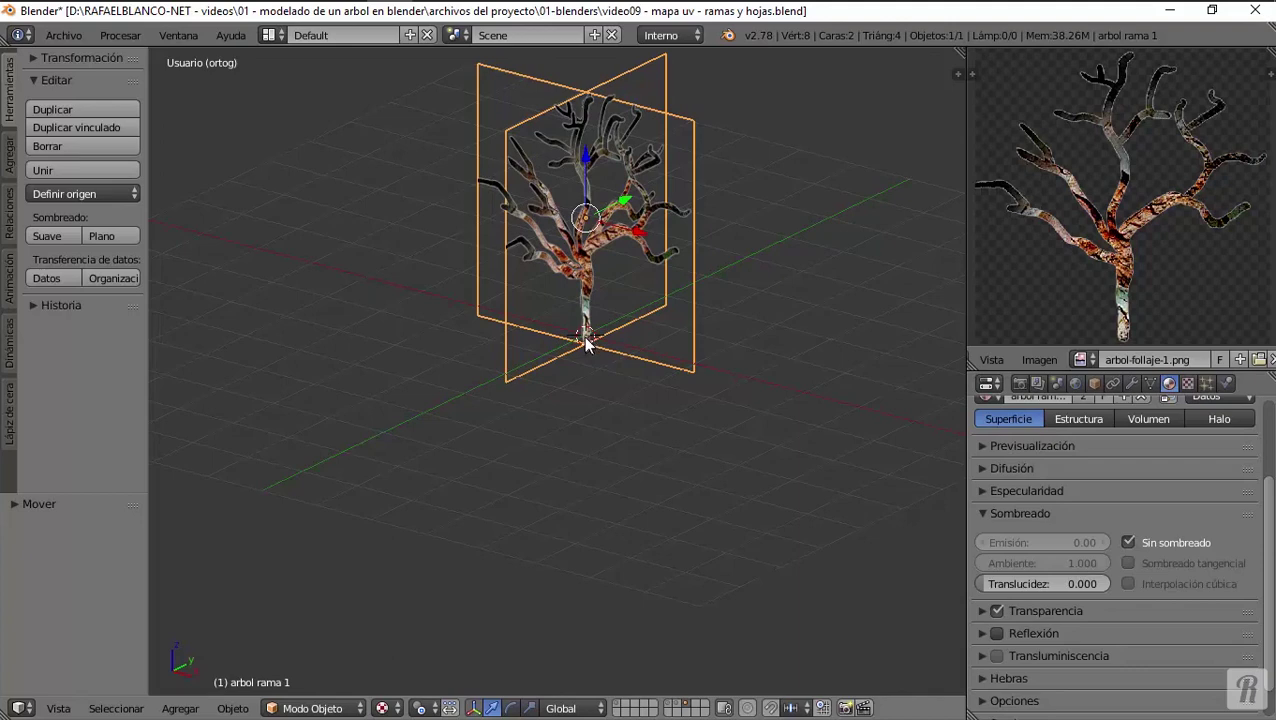
middle_click_drag(585, 340, 612, 355)
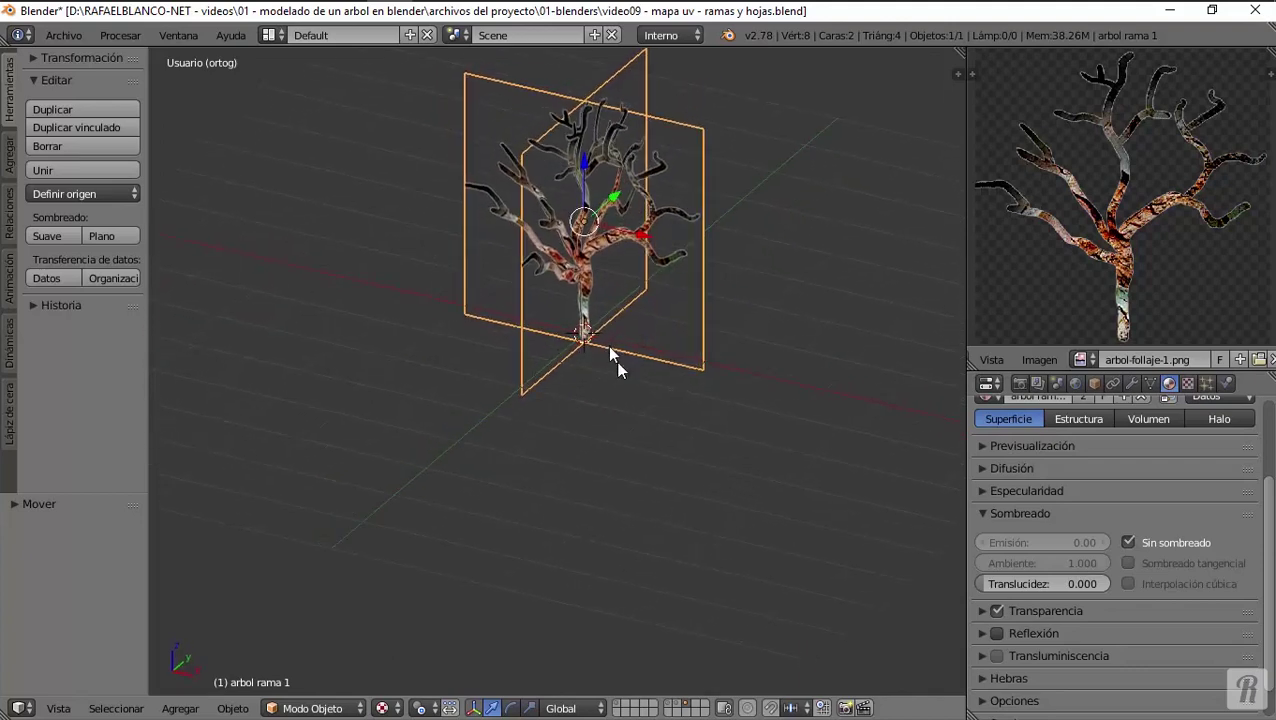
Place the 3D cursor at several spots around the crossed planes and return it to the world origin.
left_click(722, 440)
left_click(447, 557)
left_click(269, 242)
left_click(336, 161)
left_click(477, 455)
left_click(671, 548)
key("shift+c")
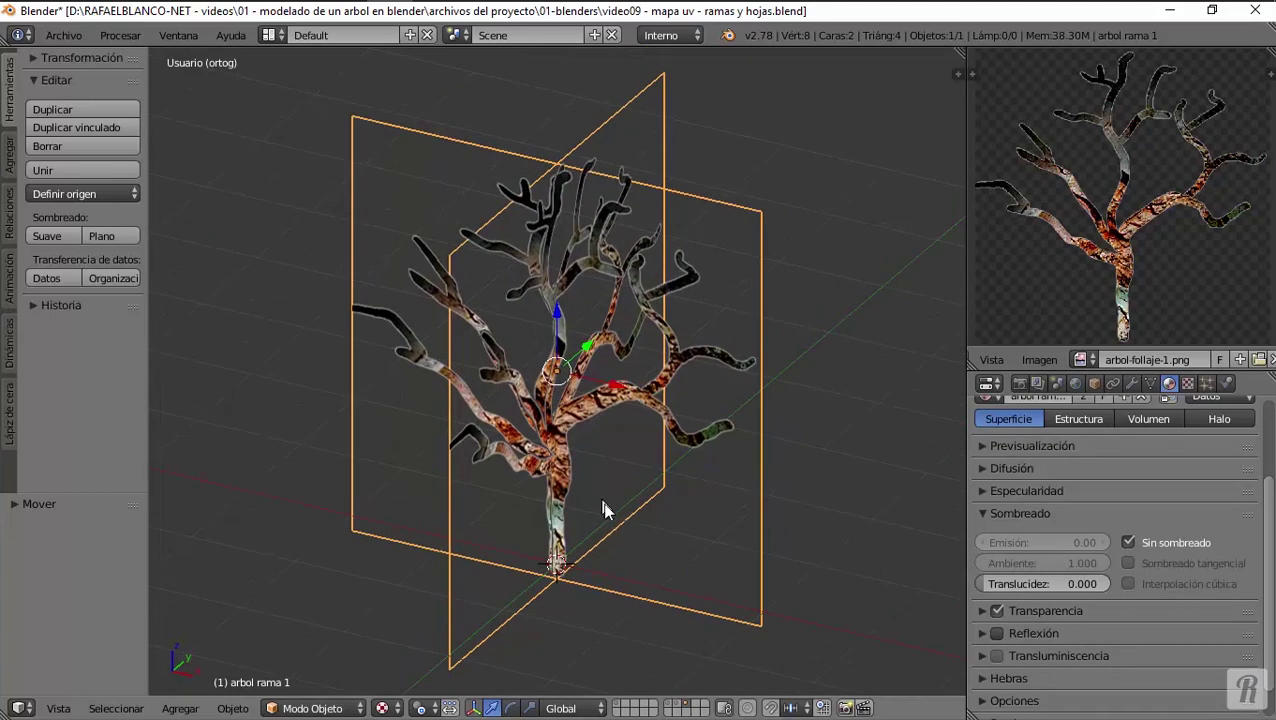
Set the origin of the joined planes to the 3D cursor at the trunk base.
scroll(603, 510, "down", 2)
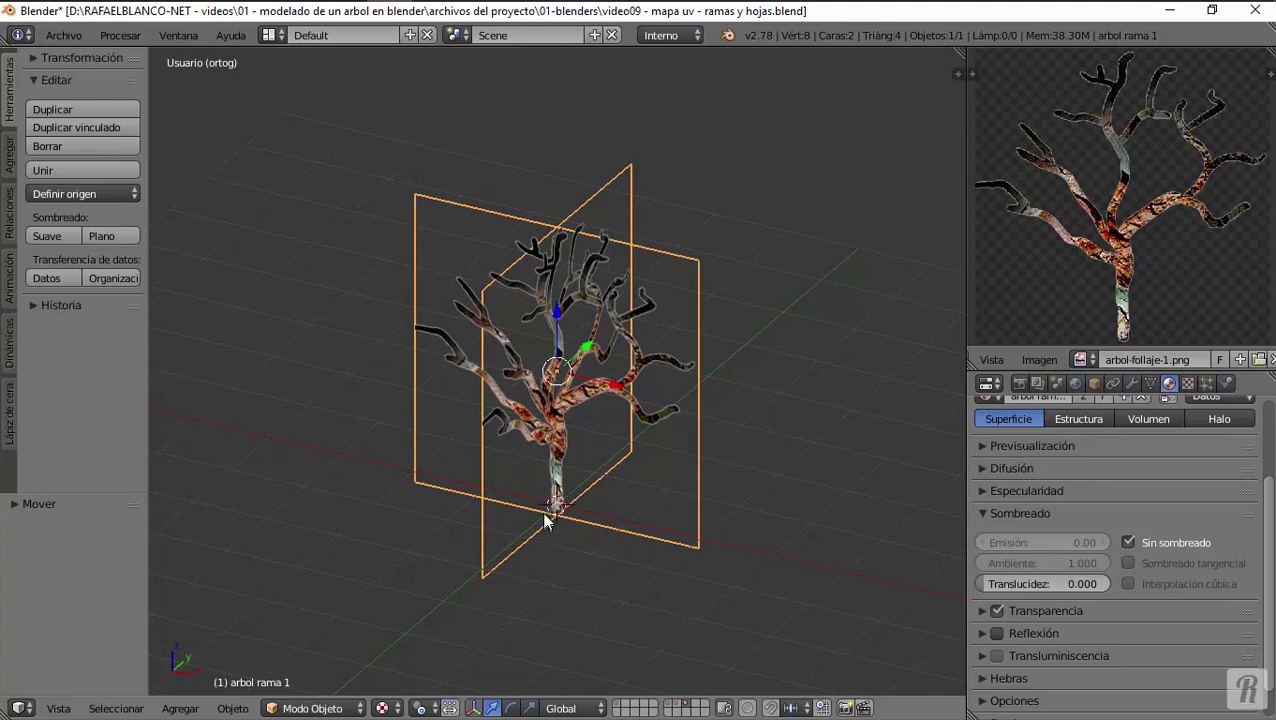
left_click(236, 708)
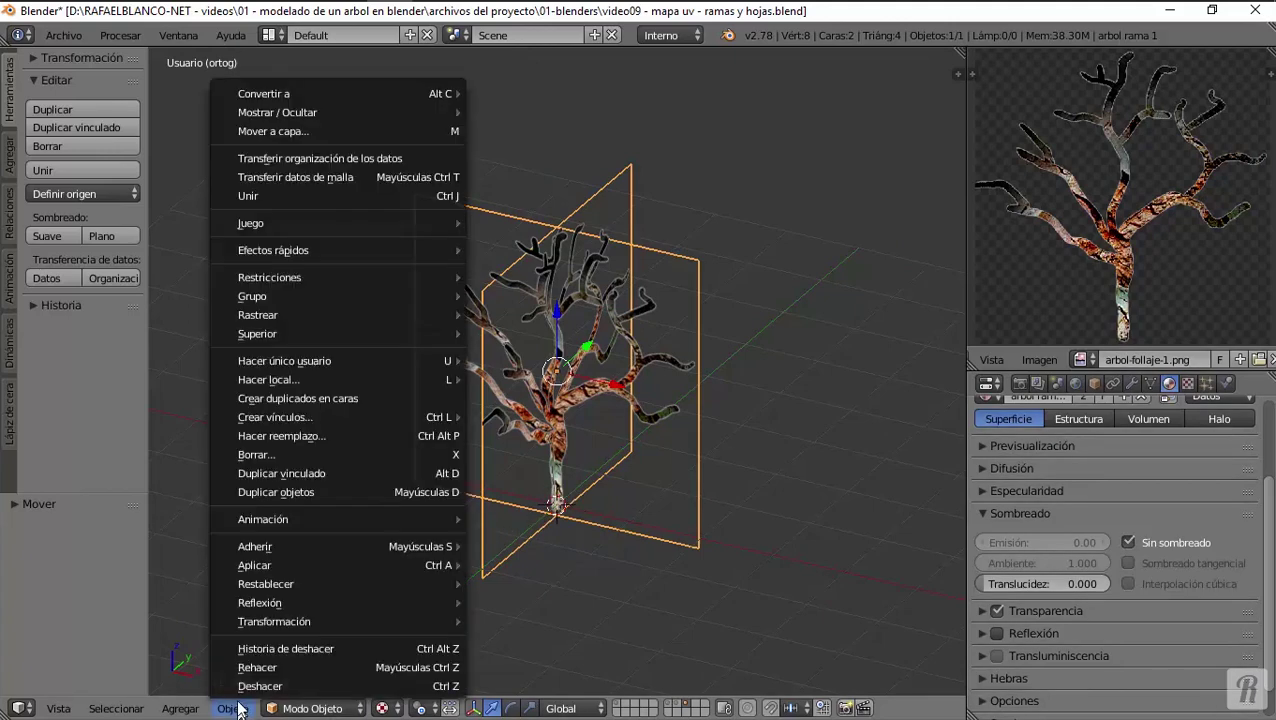
mouse_move(256, 618)
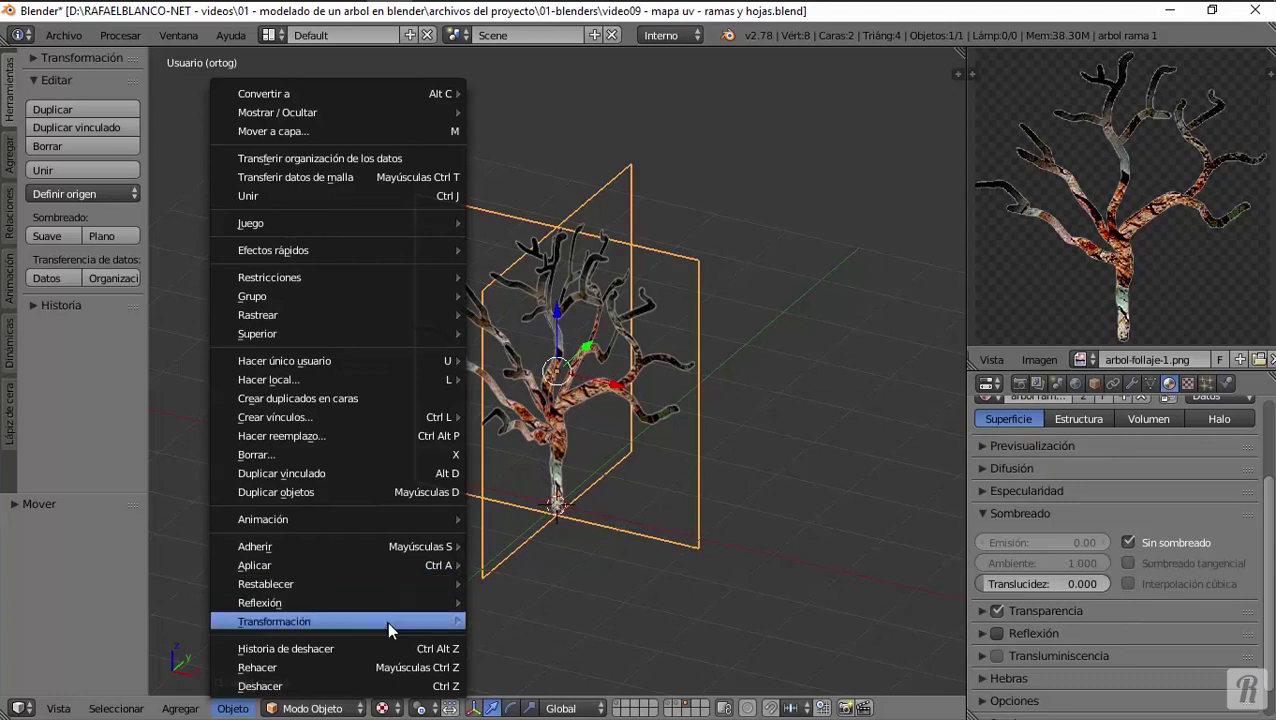
mouse_move(389, 624)
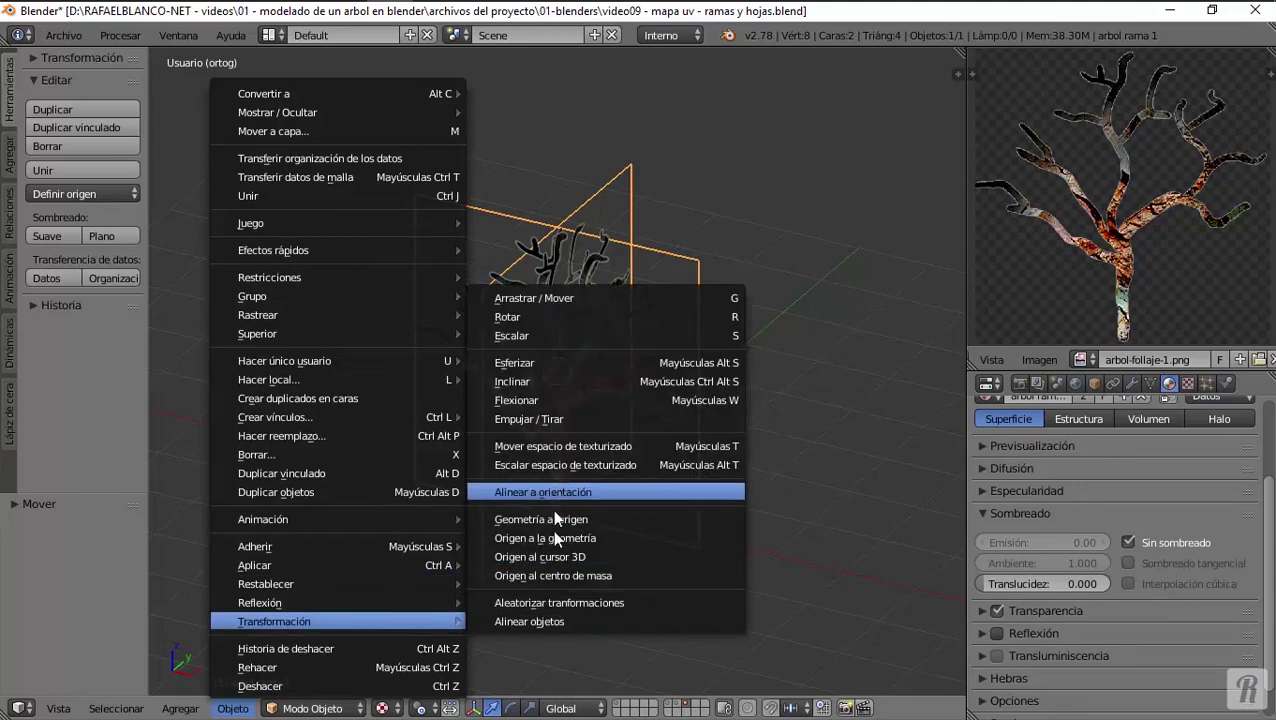
left_click(505, 553)
Switch the 3D view back to perspective and view the crossed planes from an angle.
middle_click_drag(555, 507, 476, 541)
left_click(58, 708)
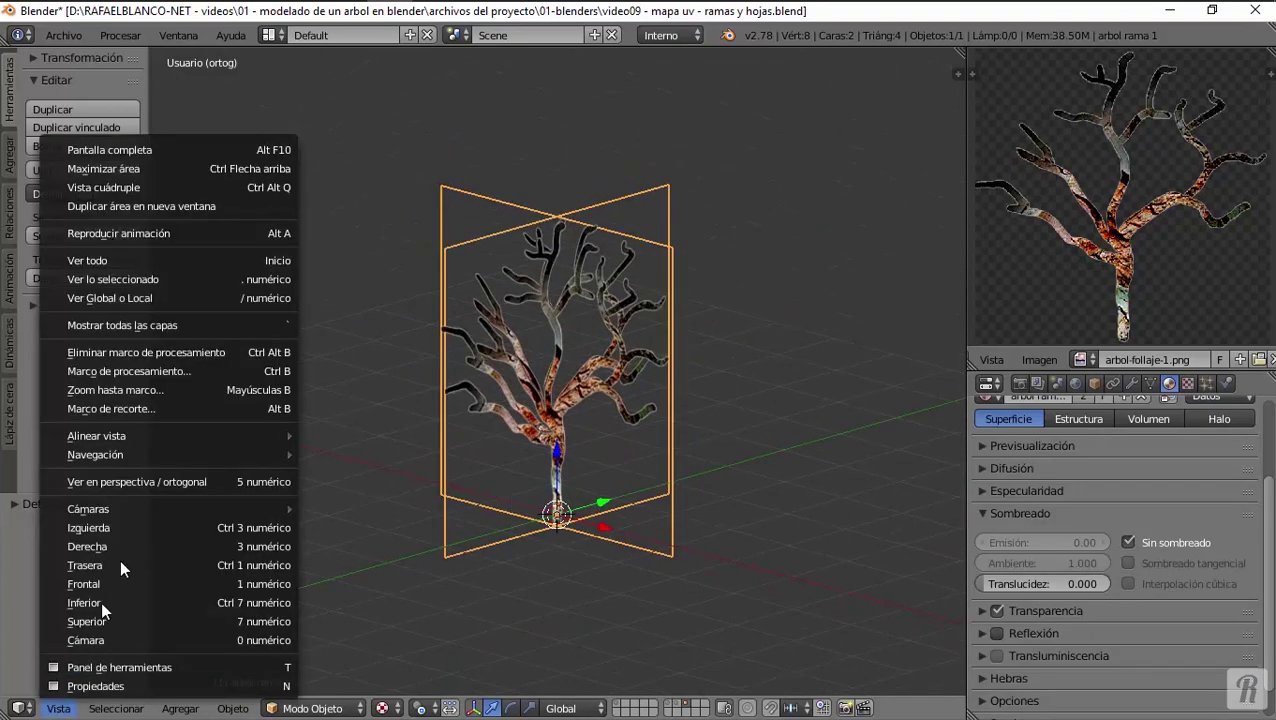
left_click(106, 481)
middle_click_drag(548, 498, 560, 562)
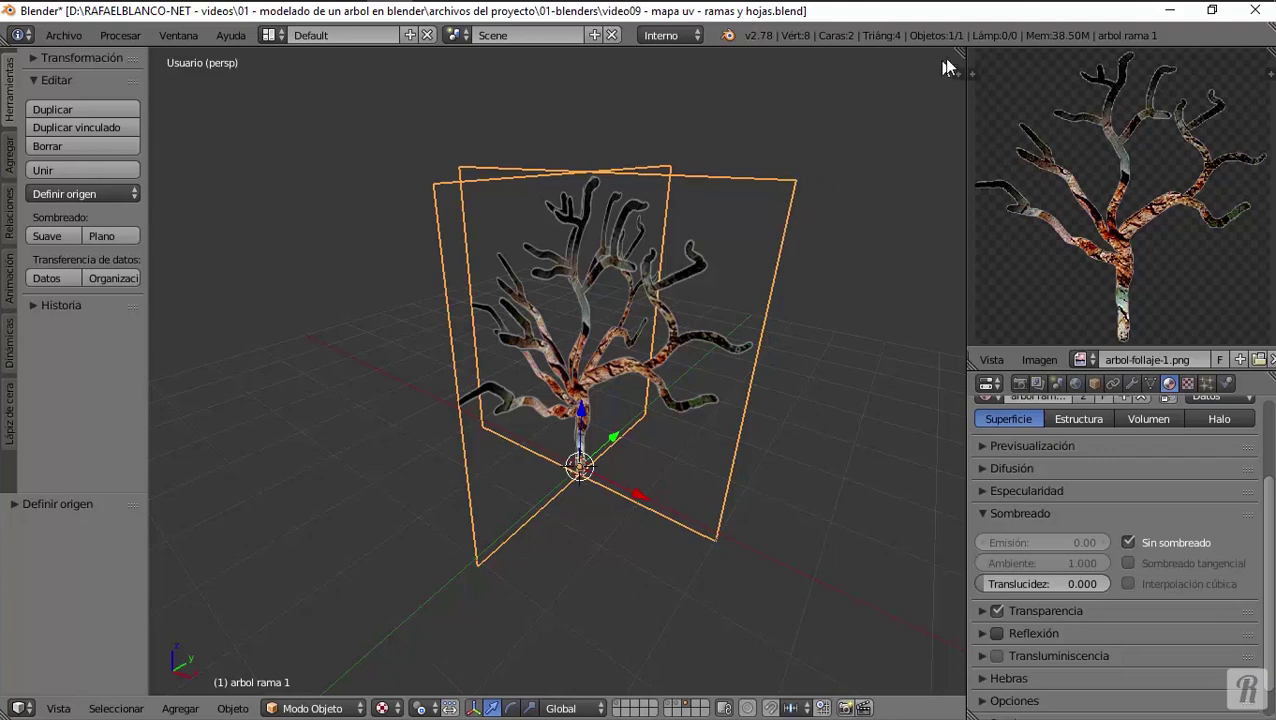
Split the 3D view vertically and turn the new area into a Listado editor.
left_click_drag(958, 50, 684, 52)
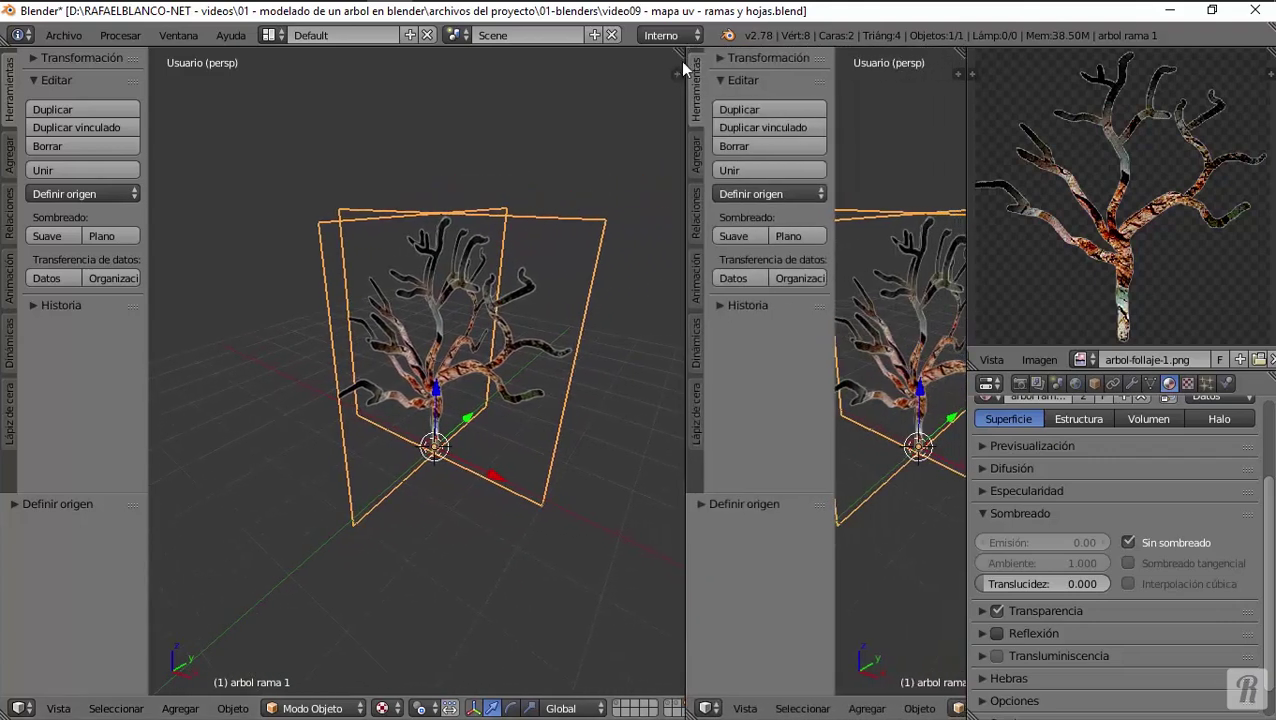
left_click(705, 708)
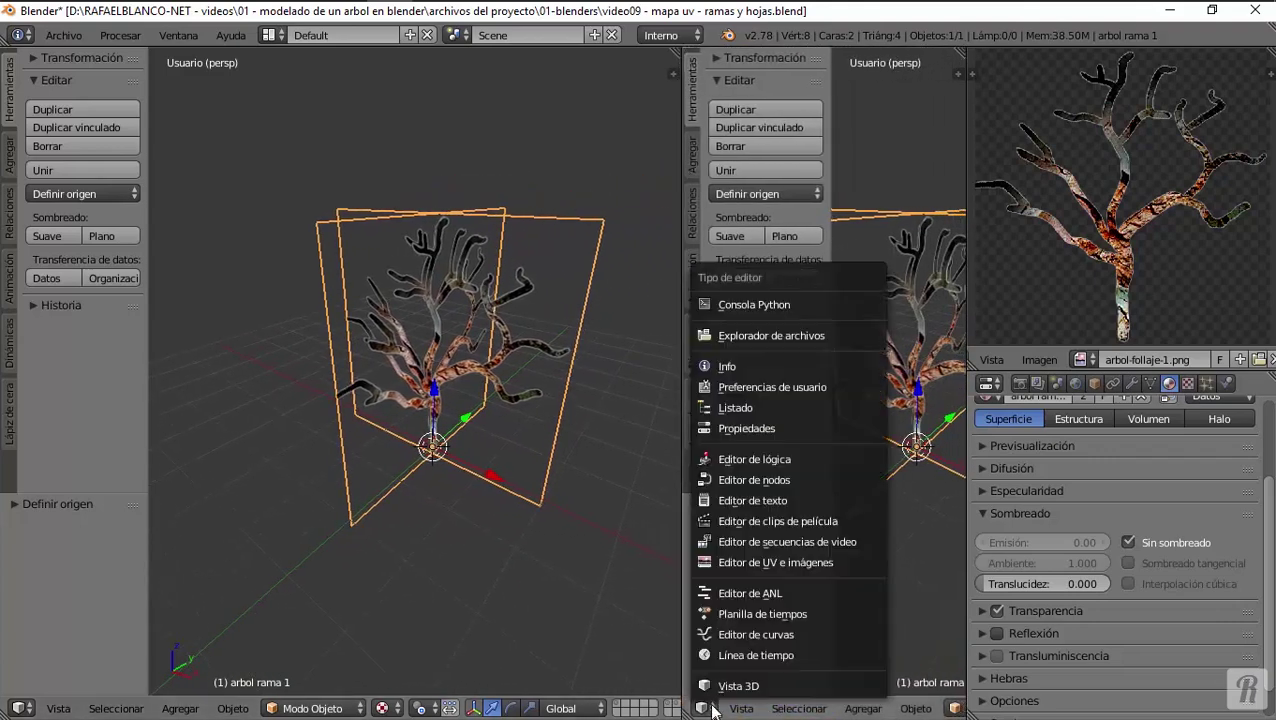
left_click(729, 408)
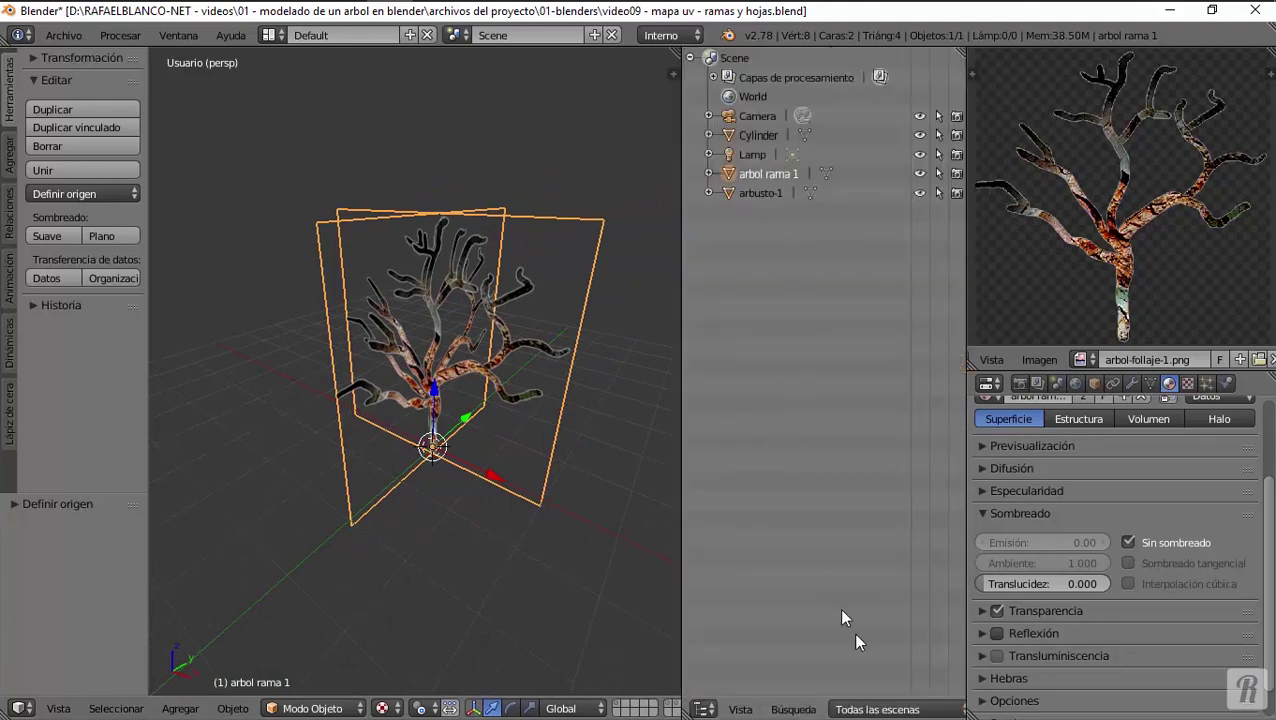
Widen the Listado area and set its display filter to Seleccionado.
left_click(877, 709)
left_click(872, 709)
left_click(866, 709)
left_click_drag(680, 668, 626, 668)
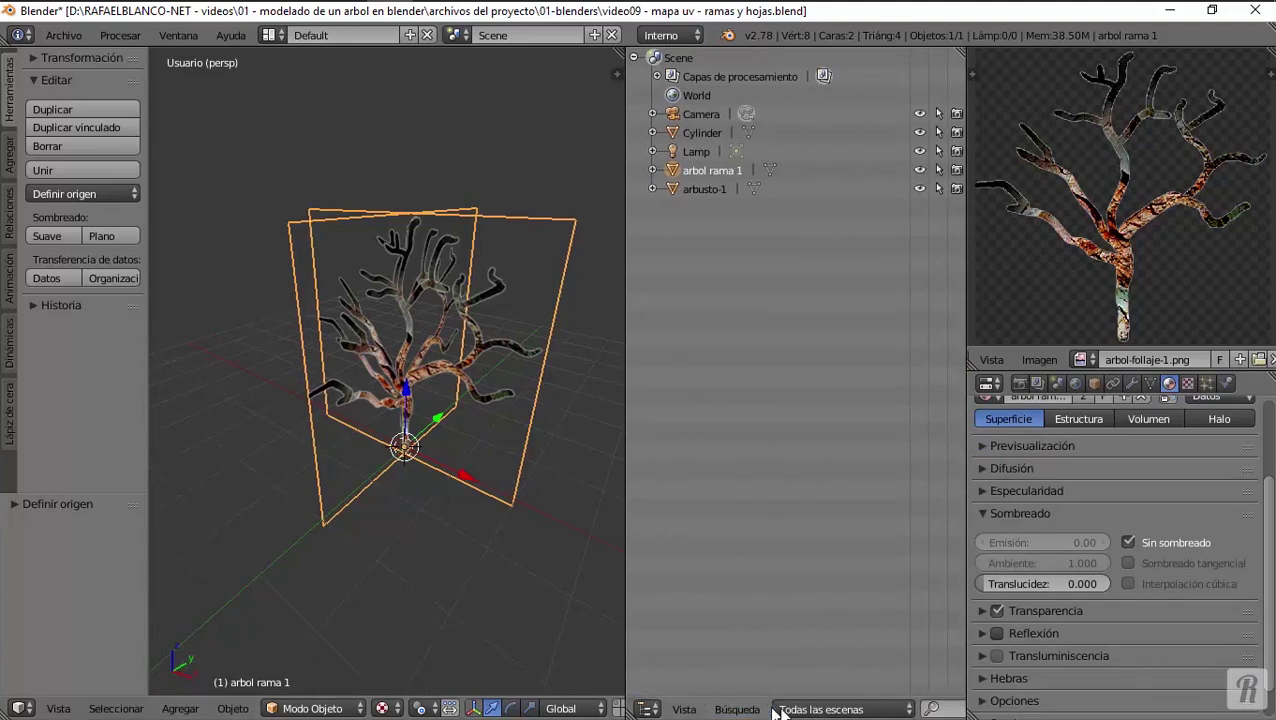
left_click(818, 709)
left_click(814, 625)
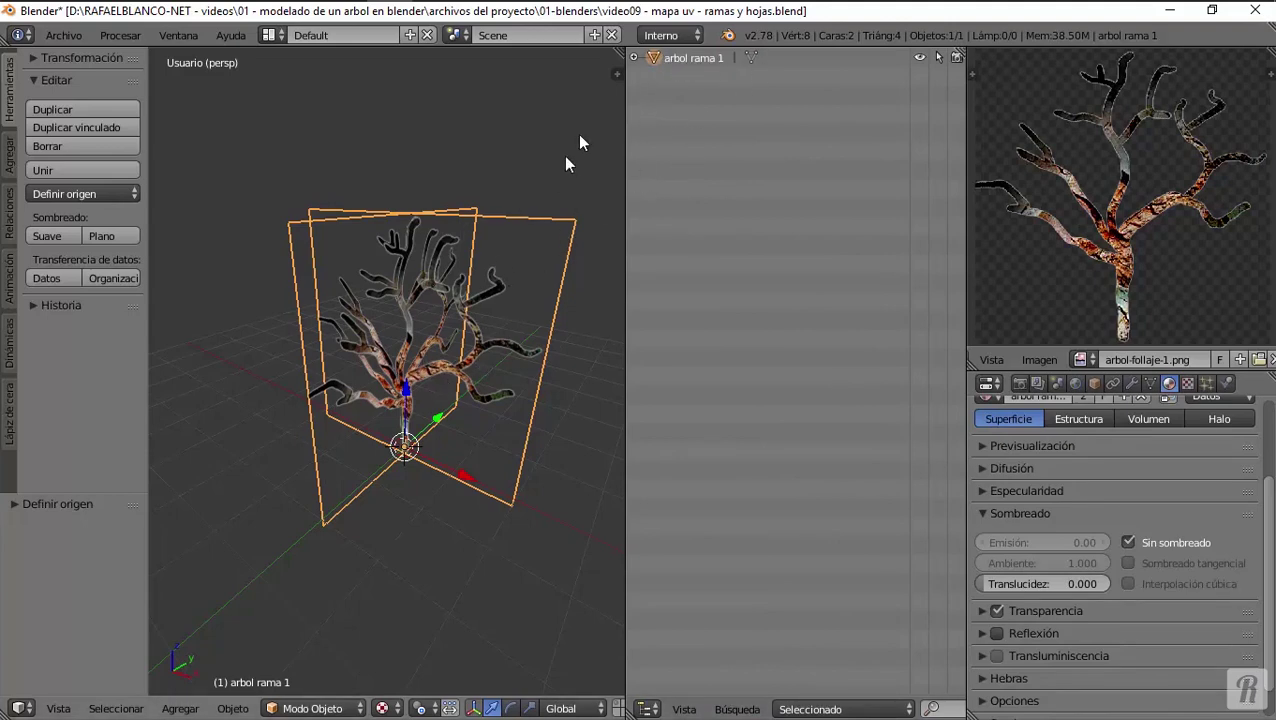
Rename the mesh data inside arbol rama 1 to "arbol rama 1 - geom" and check the material nested under it.
left_click(634, 57)
right_click(695, 76)
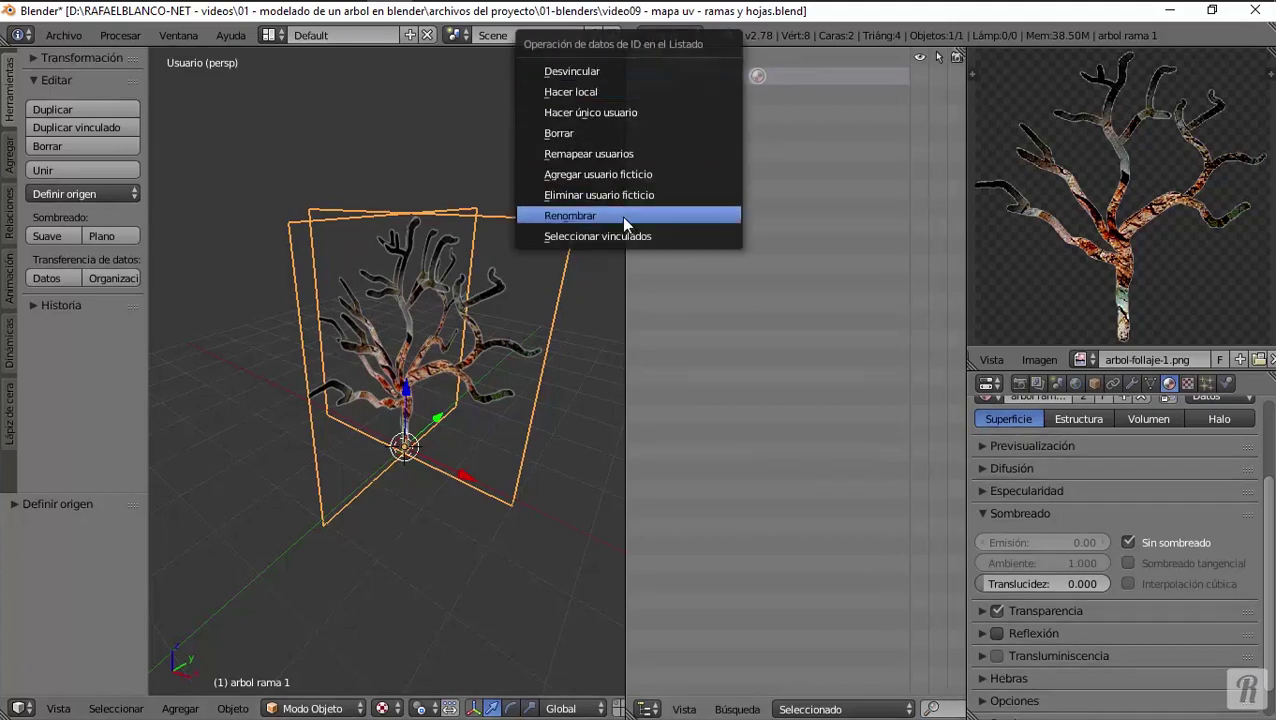
left_click(621, 216)
type("arb")
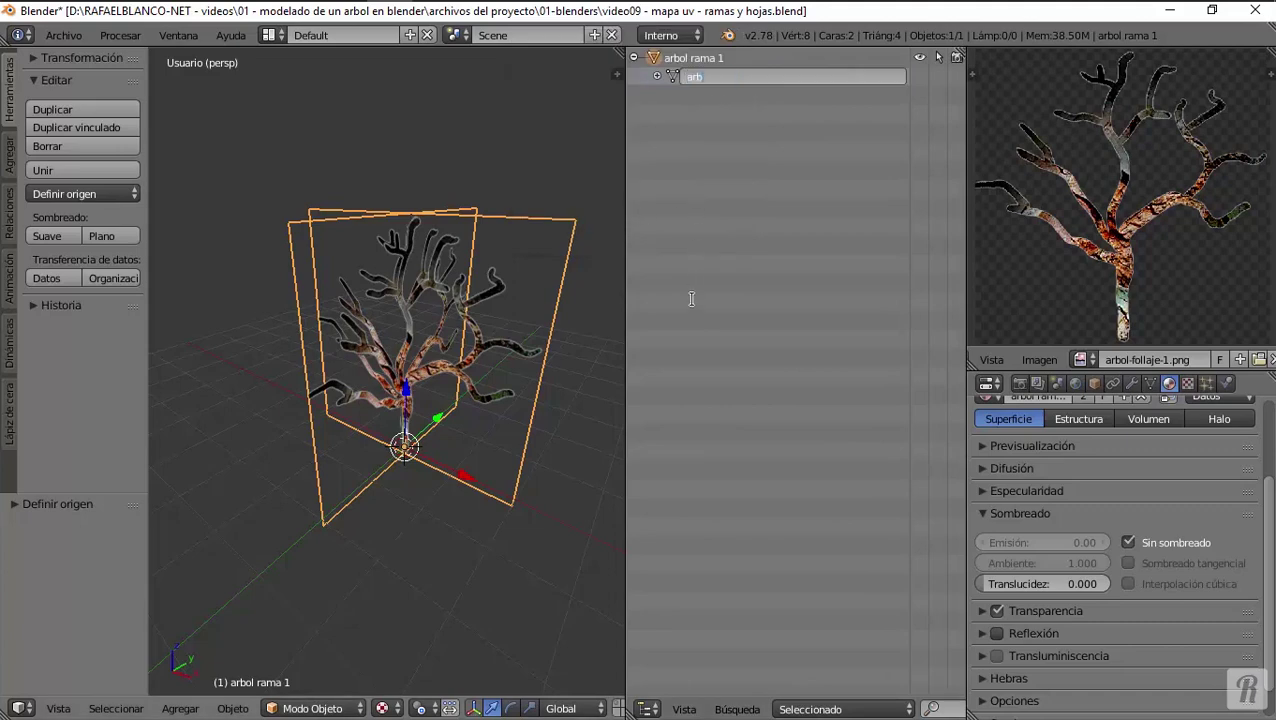
type("ol rama 1 - geom")
key("Return")
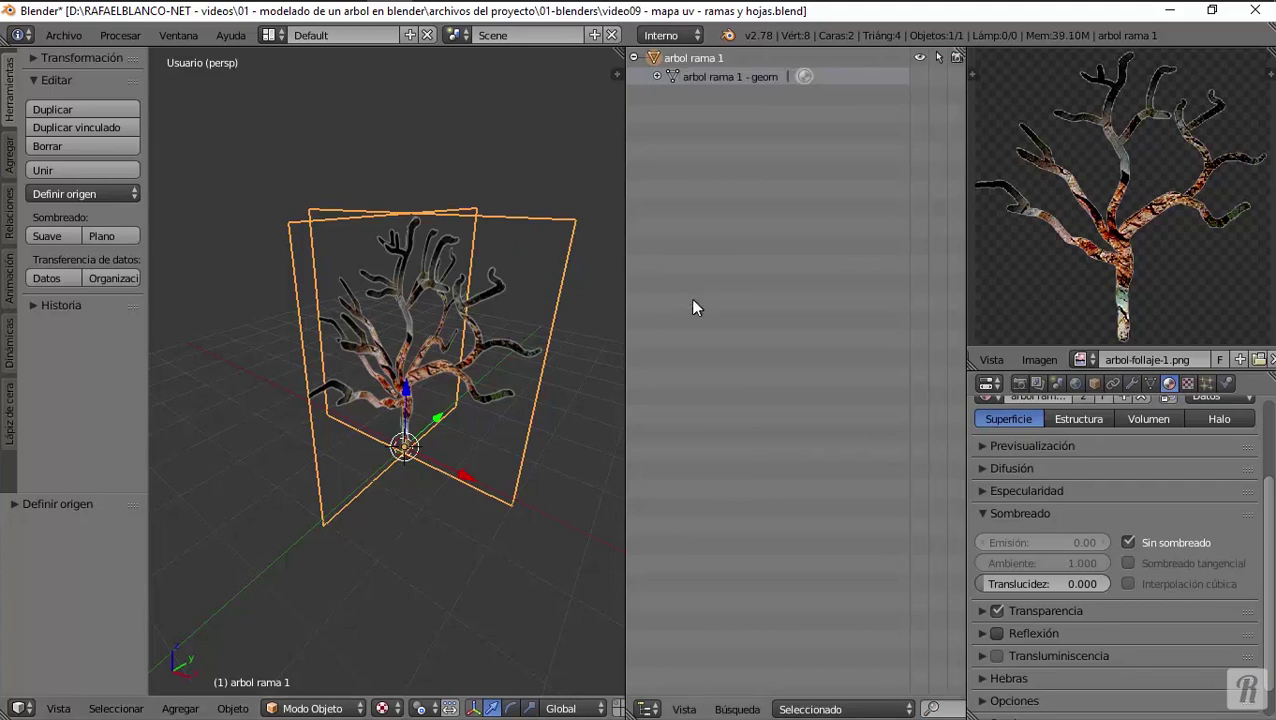
left_click(657, 77)
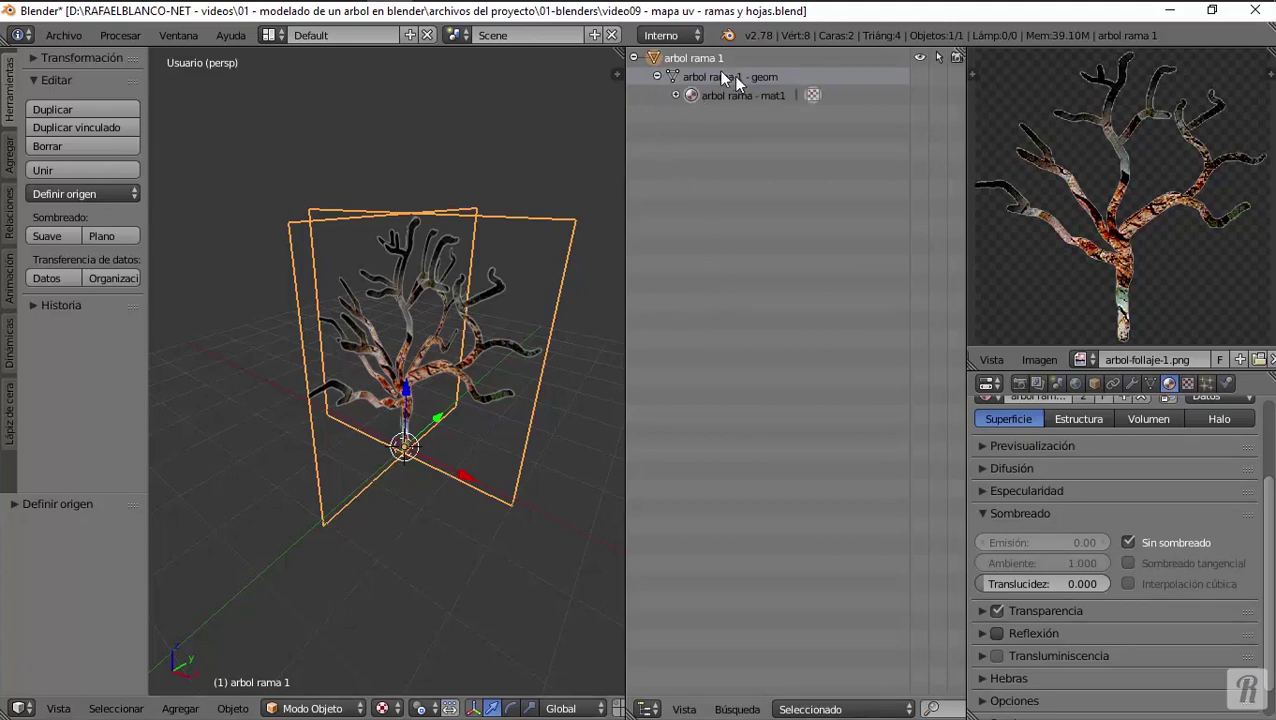
left_click(657, 77)
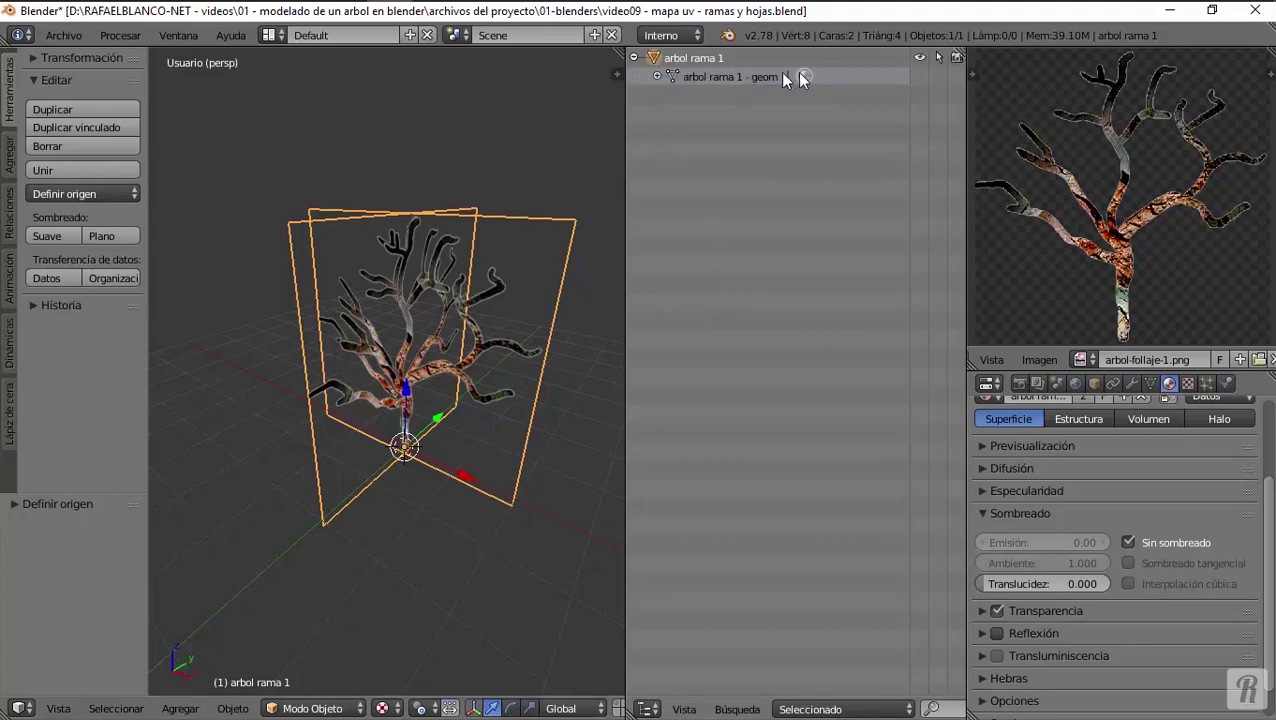
Rename the image nested under the arbol rama - tex1 texture of arbol rama 1 to "imagen arbol rama 1".
left_click(655, 76)
left_click(676, 95)
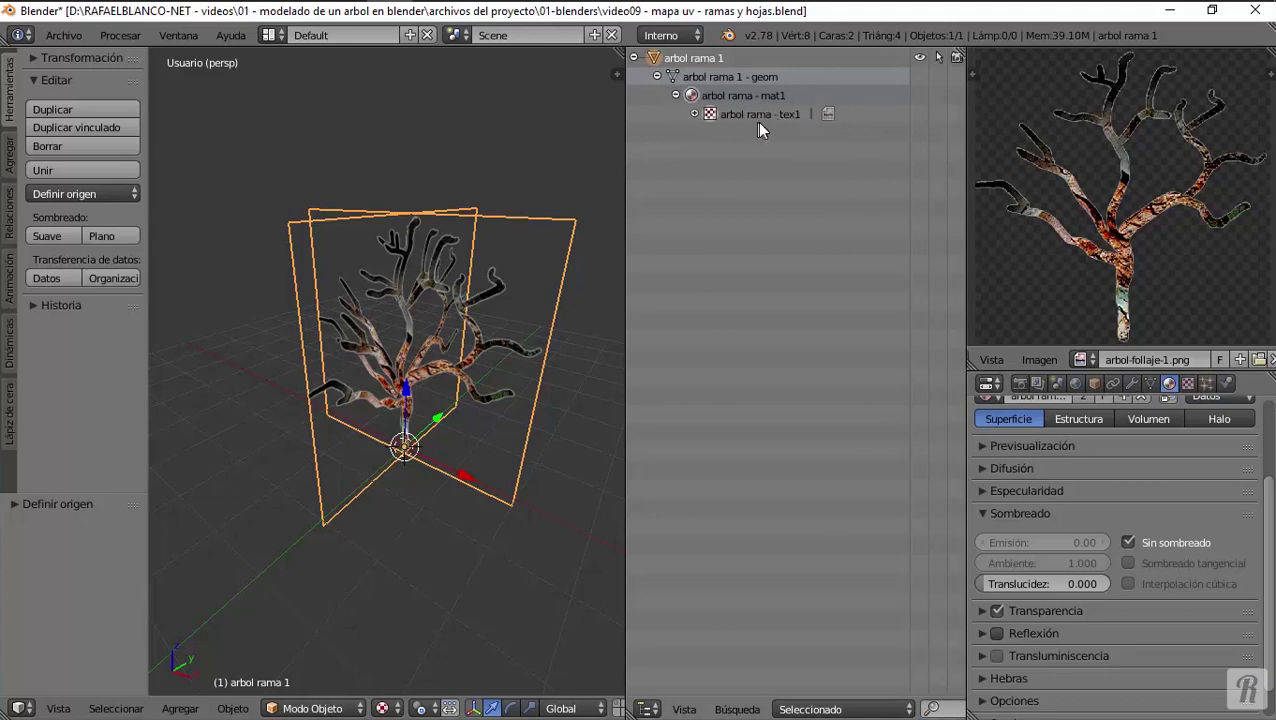
left_click(696, 114)
right_click(766, 135)
left_click(746, 208)
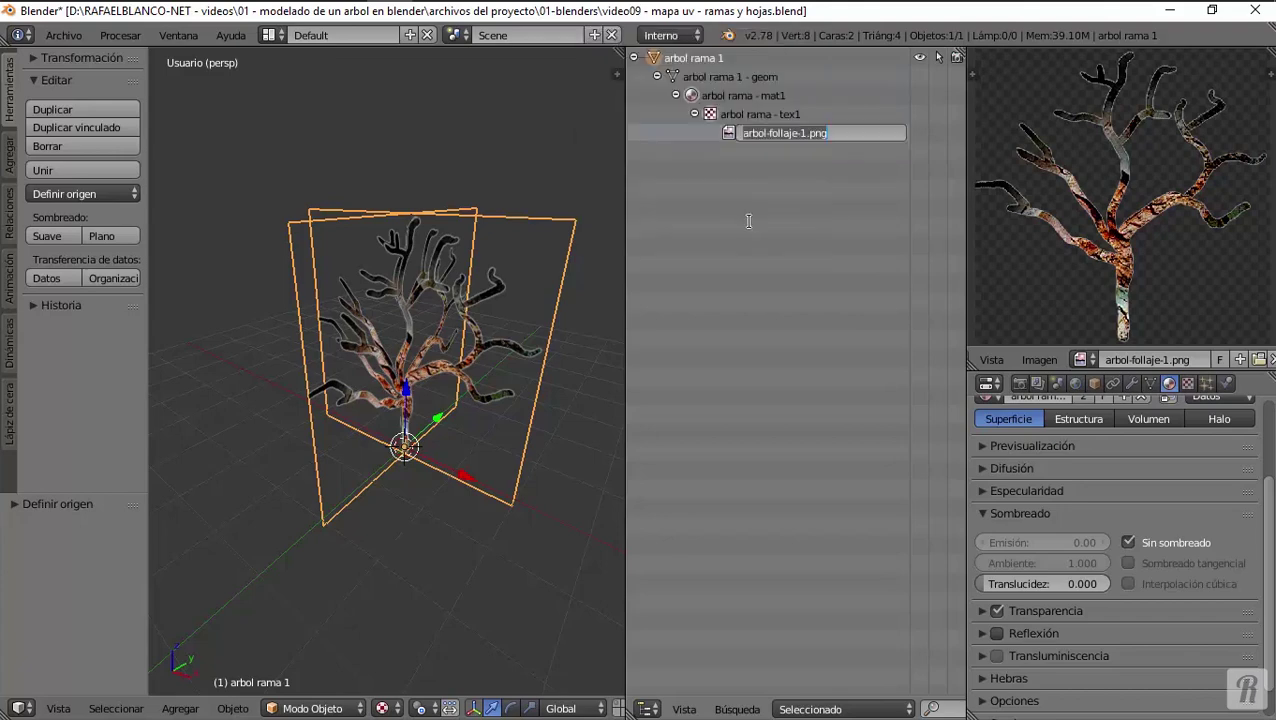
type("arbol")
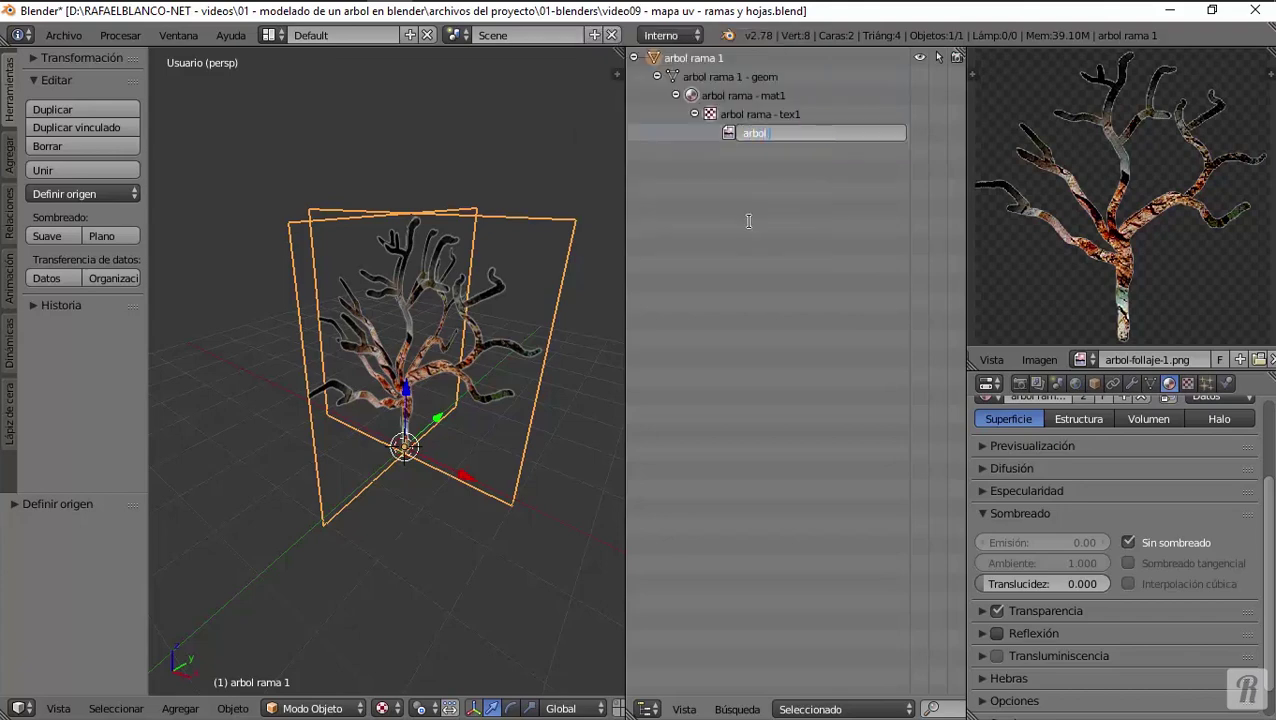
type(" rama")
key("Home")
type("iamgen")
key("BackSpace")
key("BackSpace")
key("BackSpace")
key("BackSpace")
key("BackSpace")
key("BackSpace")
type("imagen")
key("End")
type("1")
key("Return")
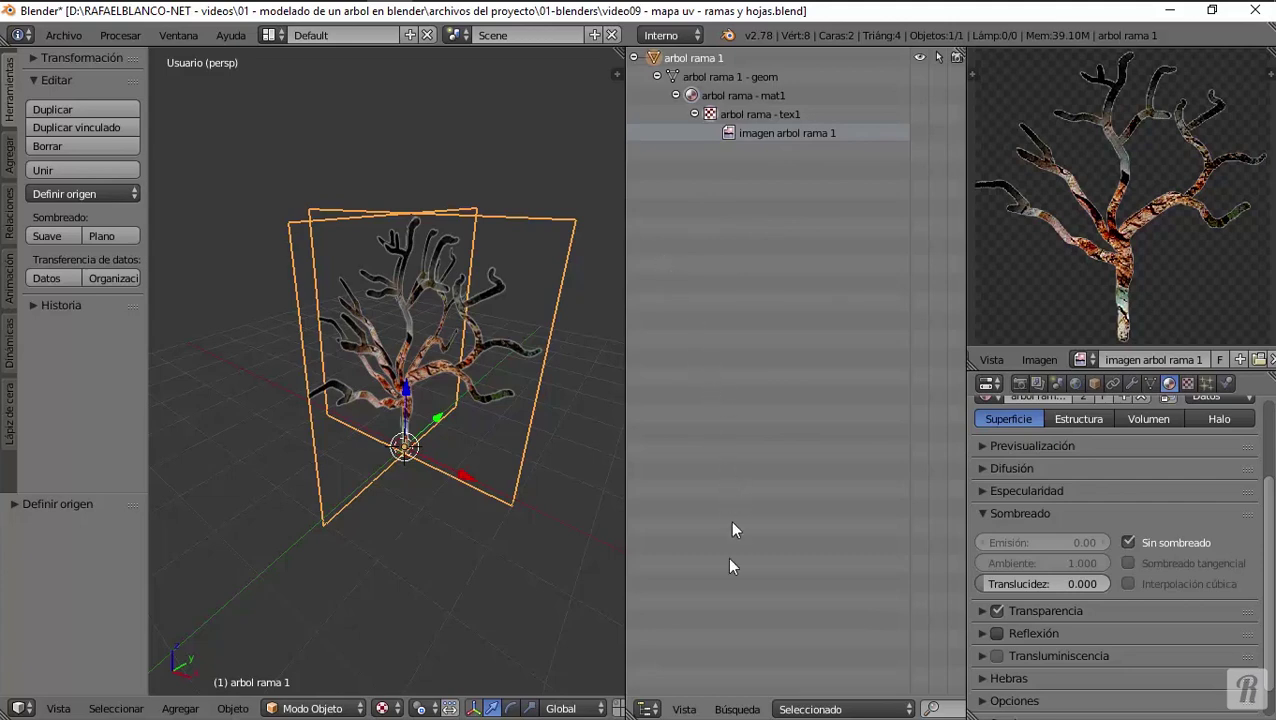
Set the Listado display filter to Todas las escenas and merge its area back into the 3D view.
left_click(843, 708)
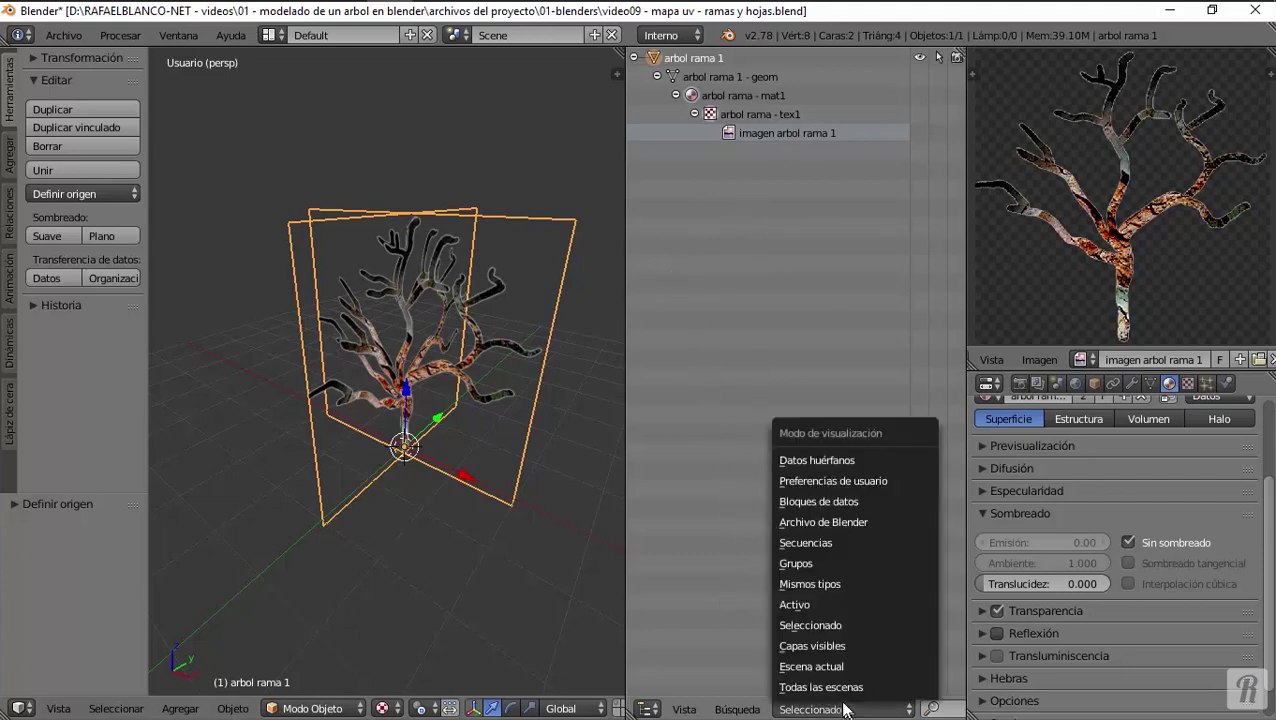
left_click(820, 684)
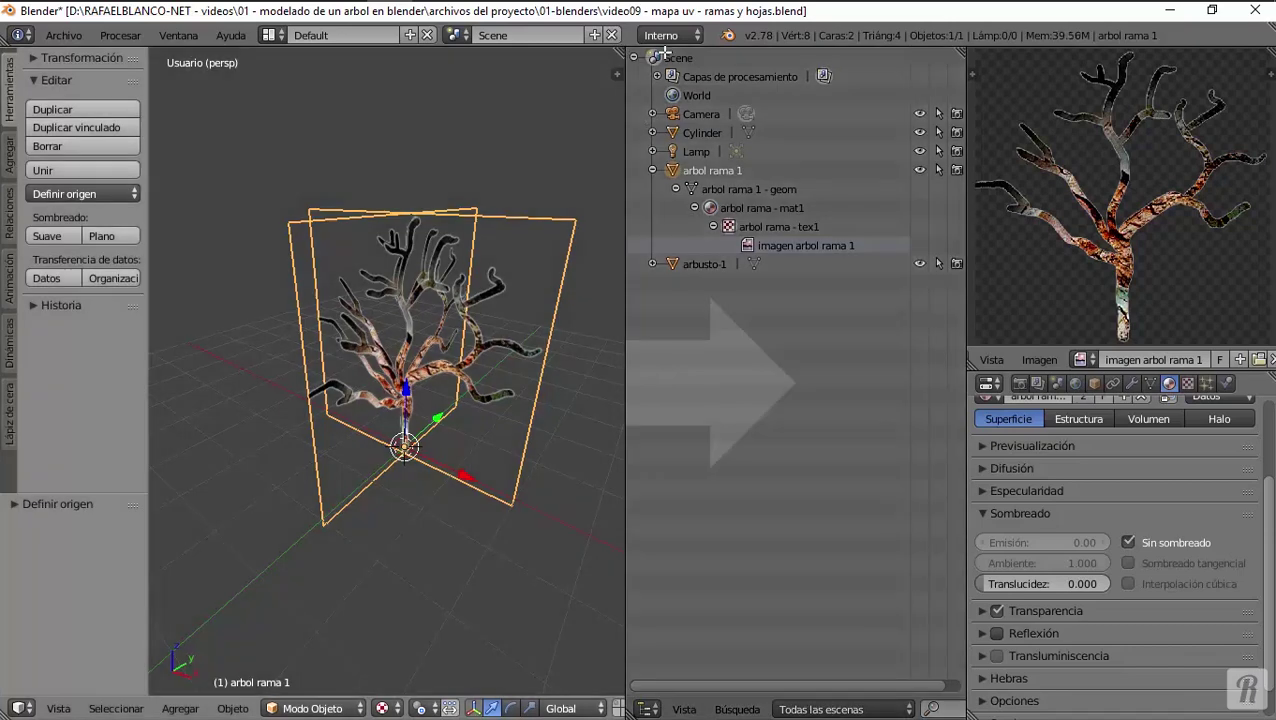
left_click_drag(664, 52, 661, 48)
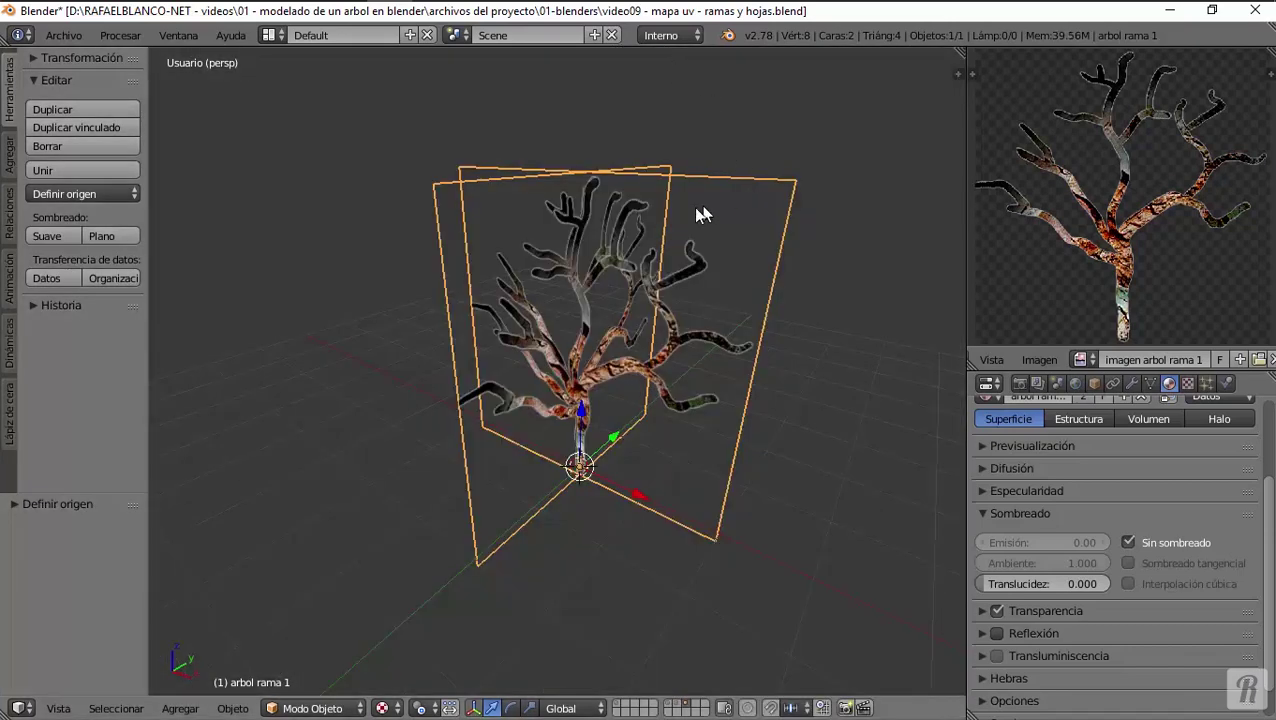
middle_click_drag(636, 364, 622, 378)
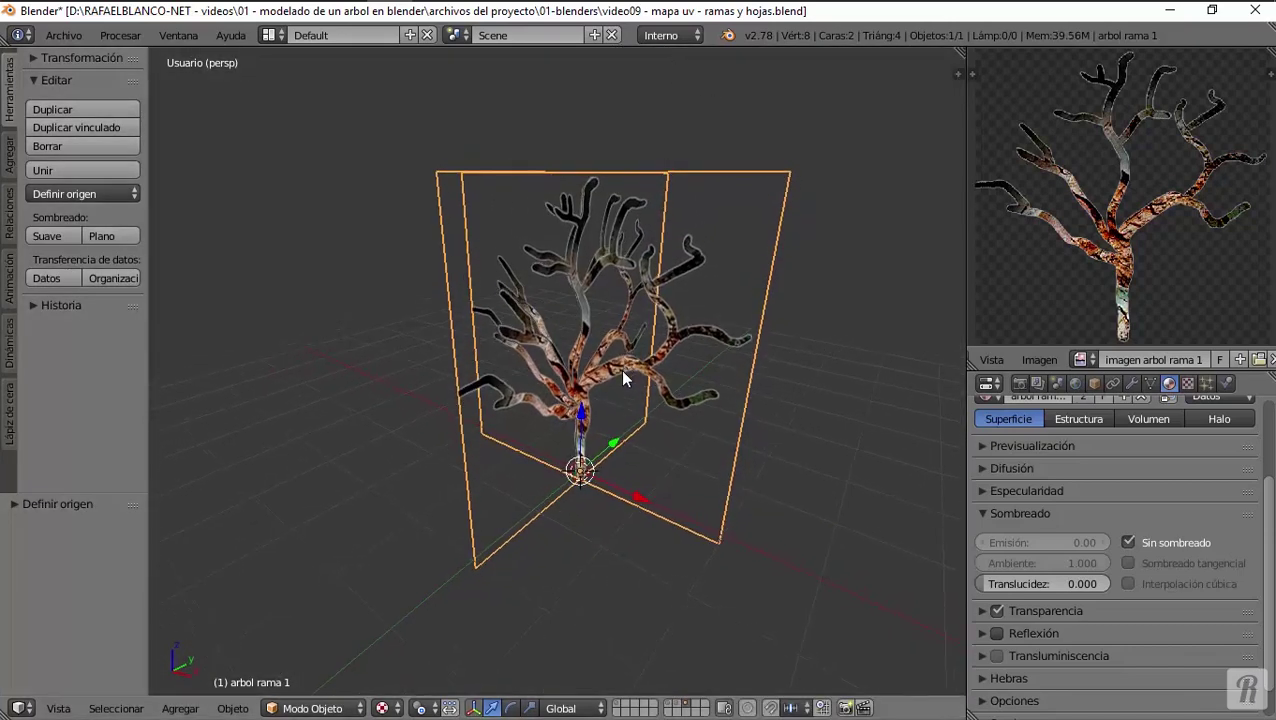